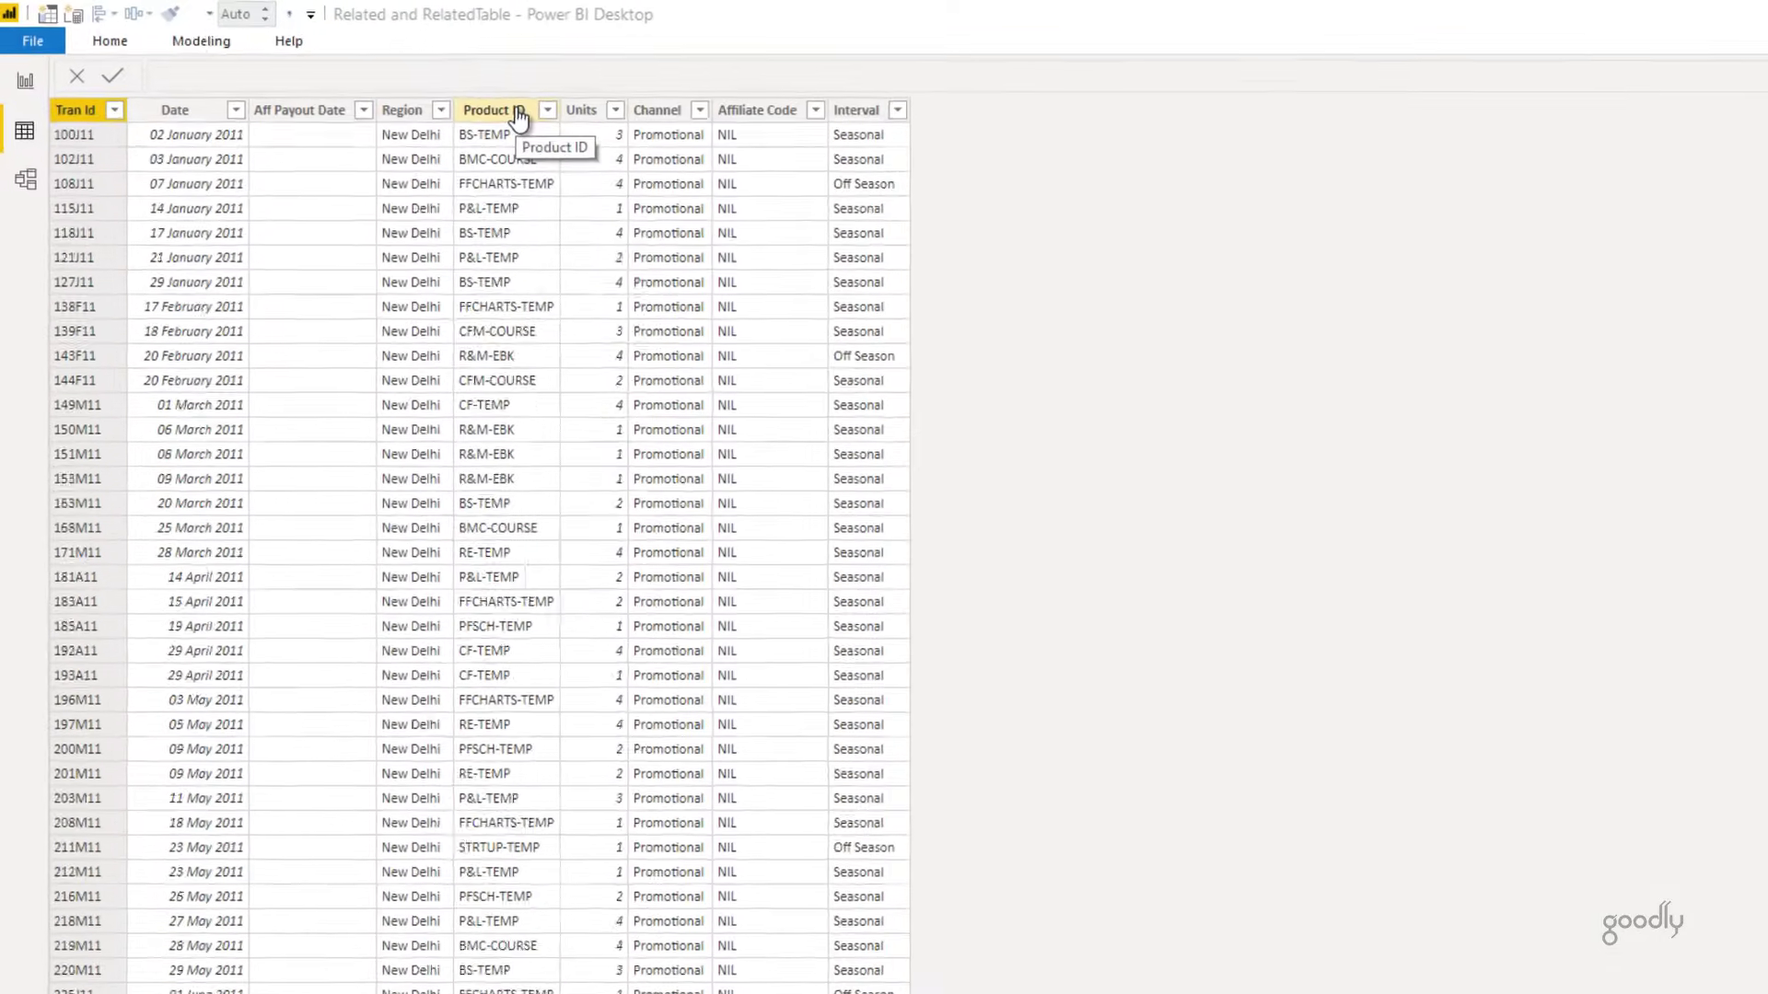
Select the Product ID column in the Sales table's data view.
click(519, 117)
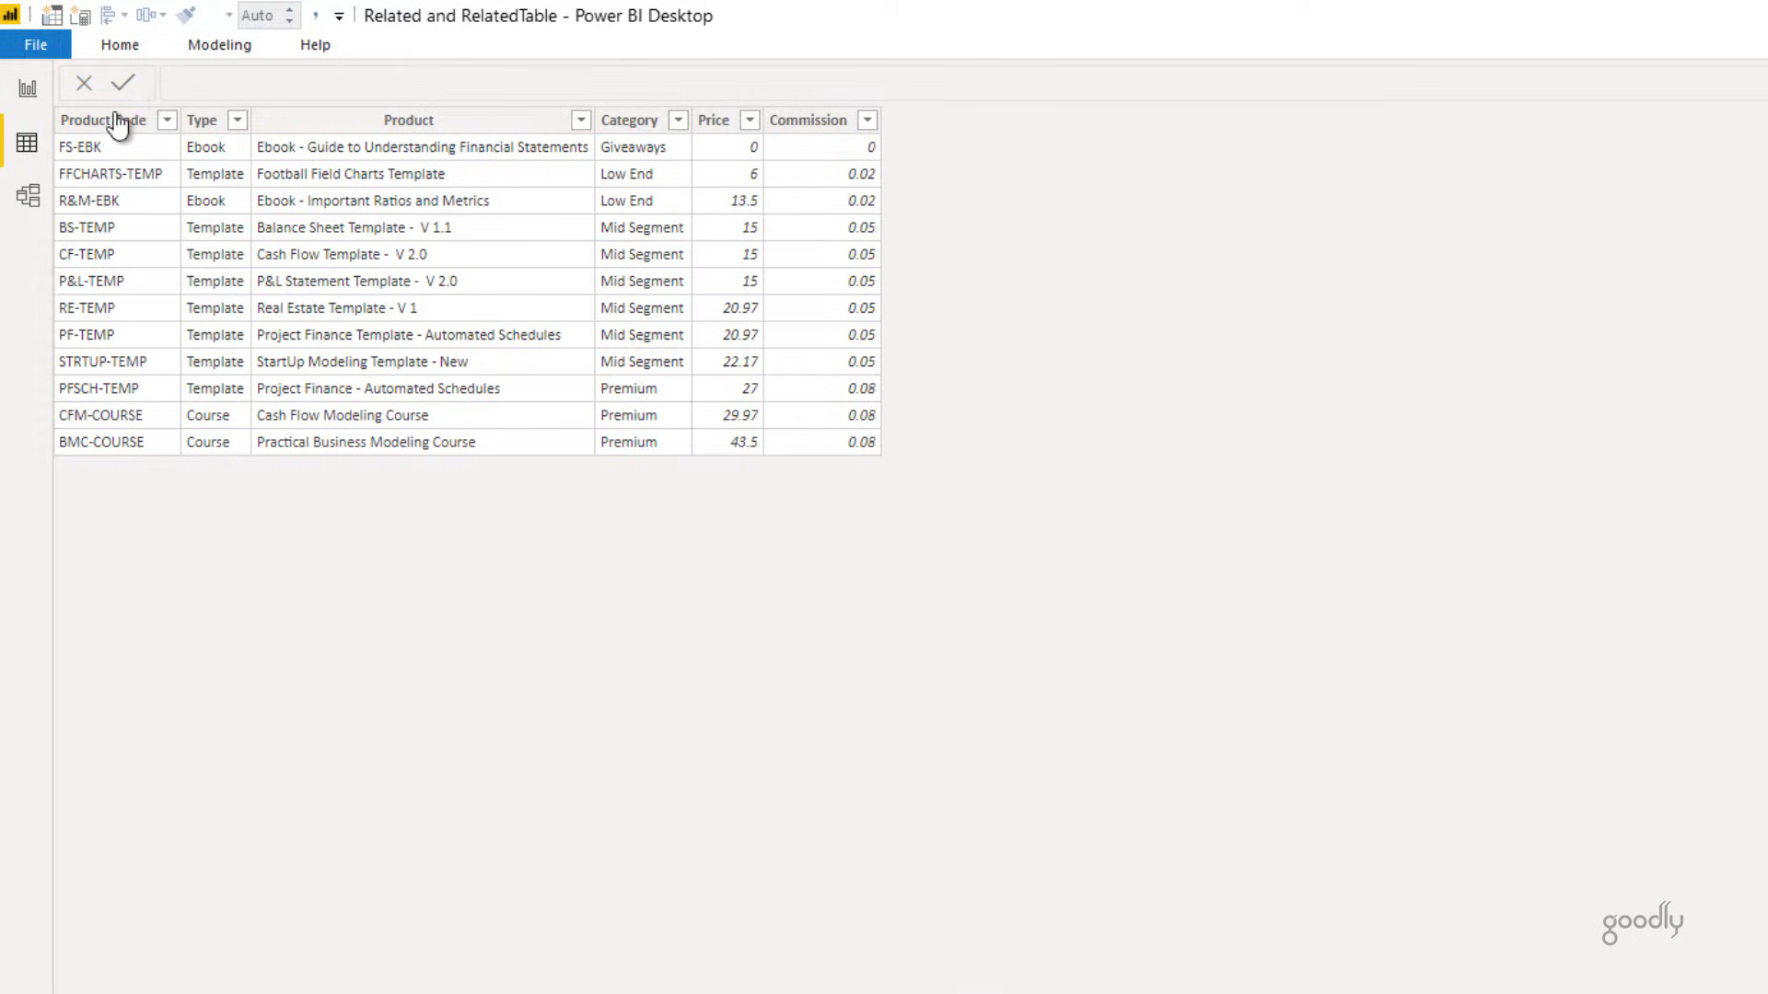
click(114, 129)
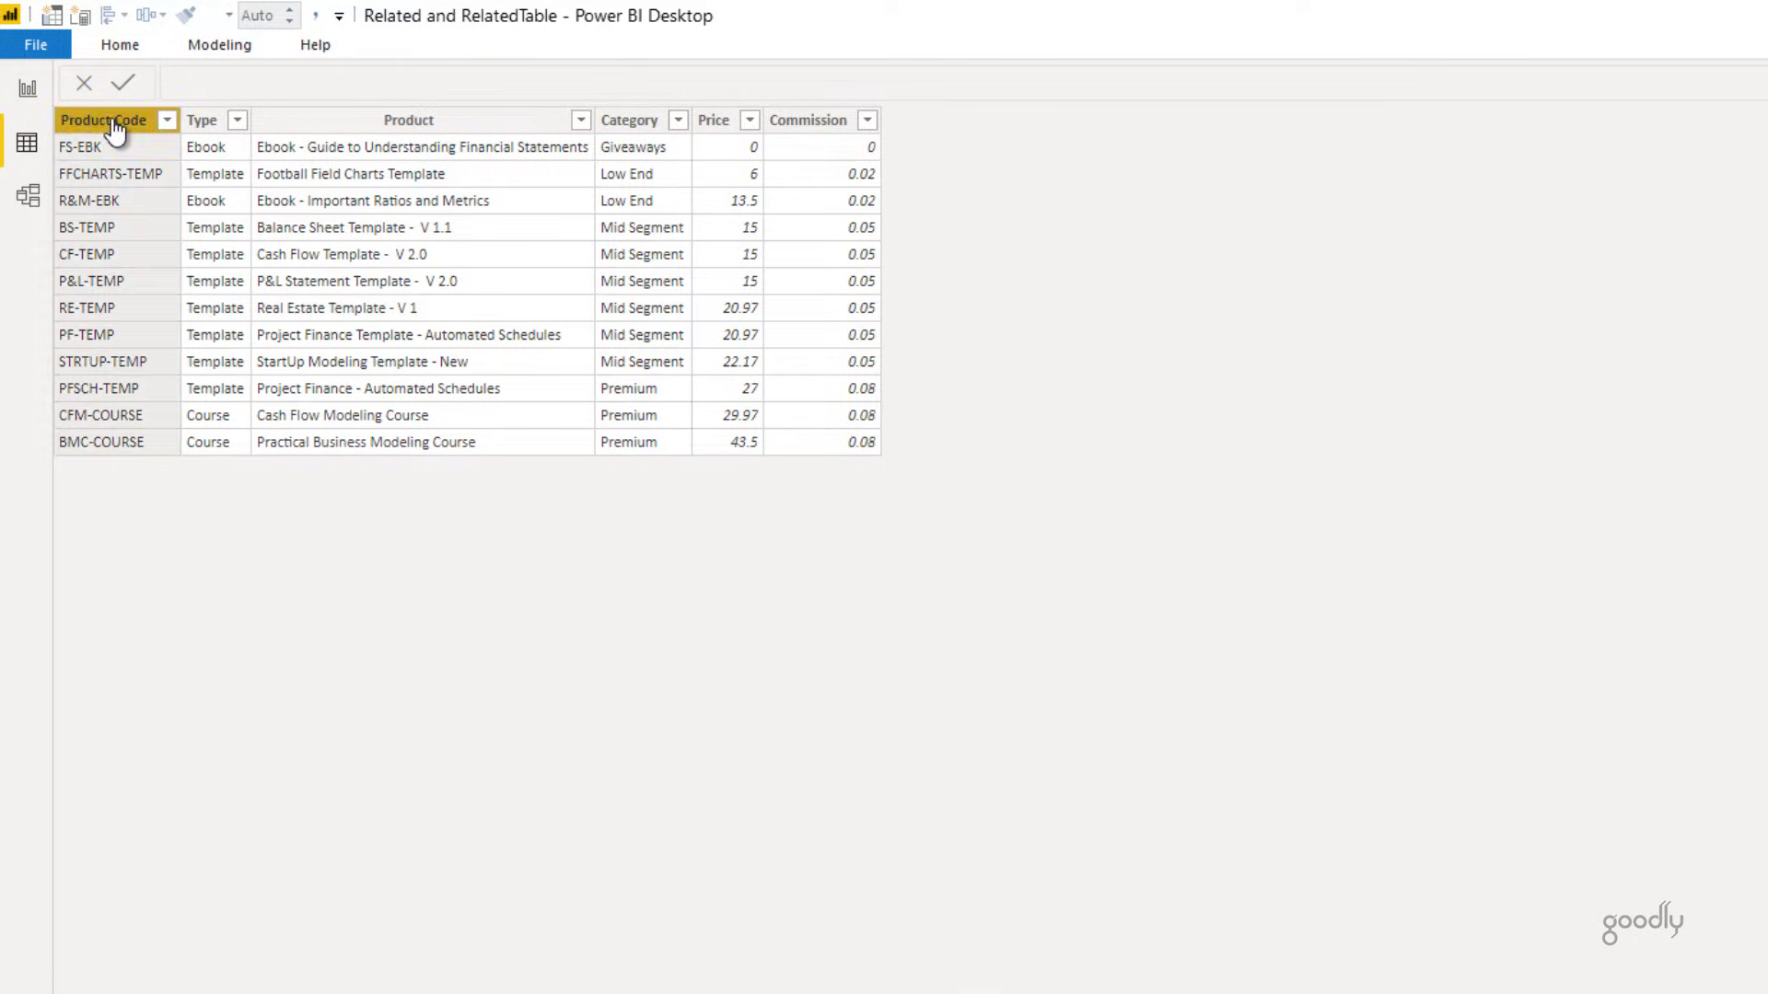
click(29, 195)
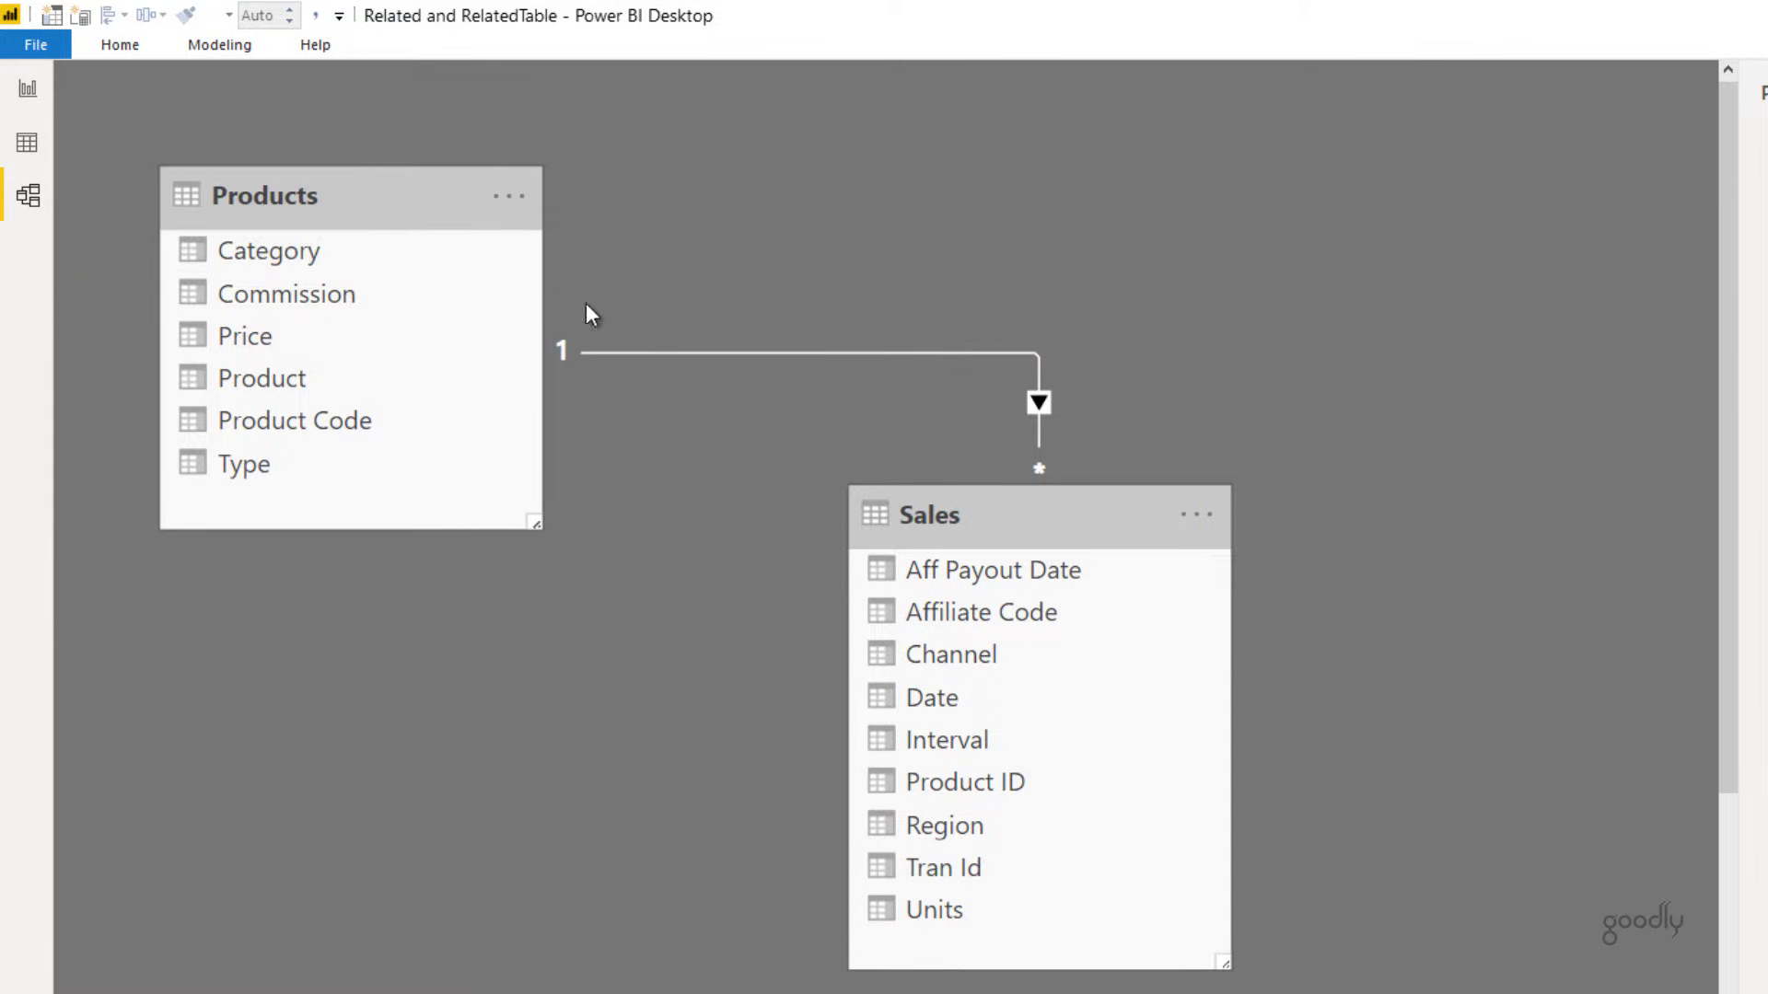
mouse_move(628, 357)
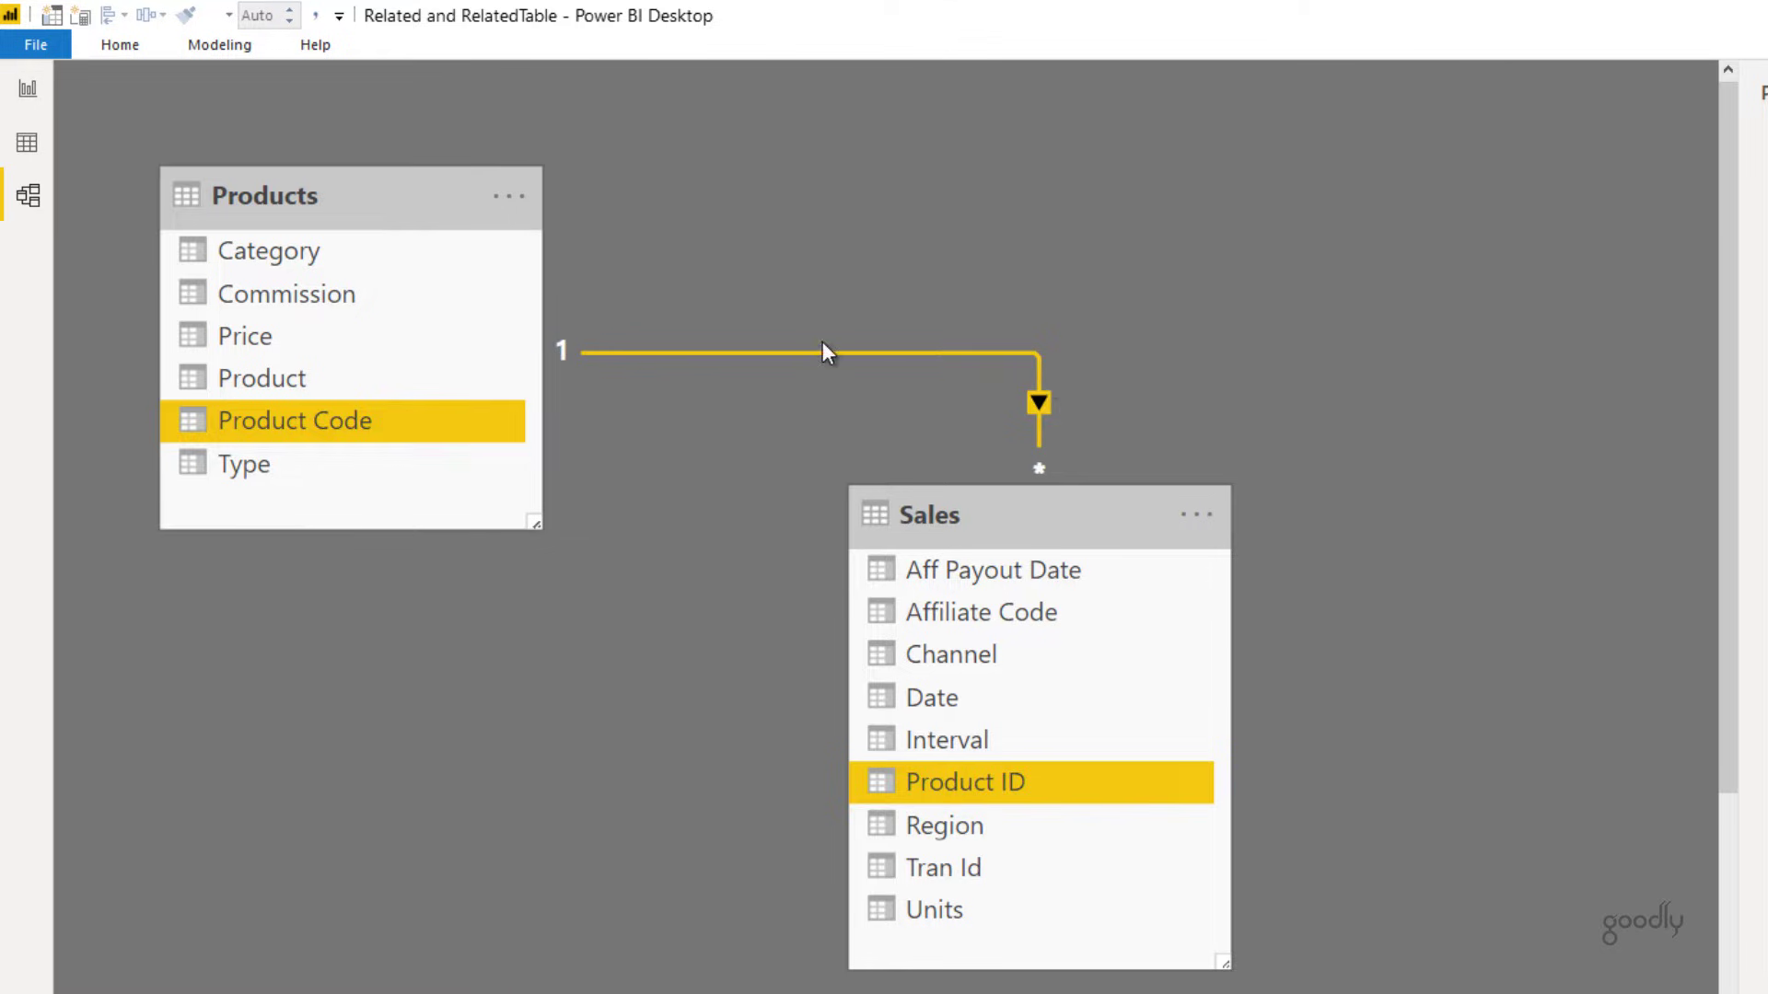
click(28, 142)
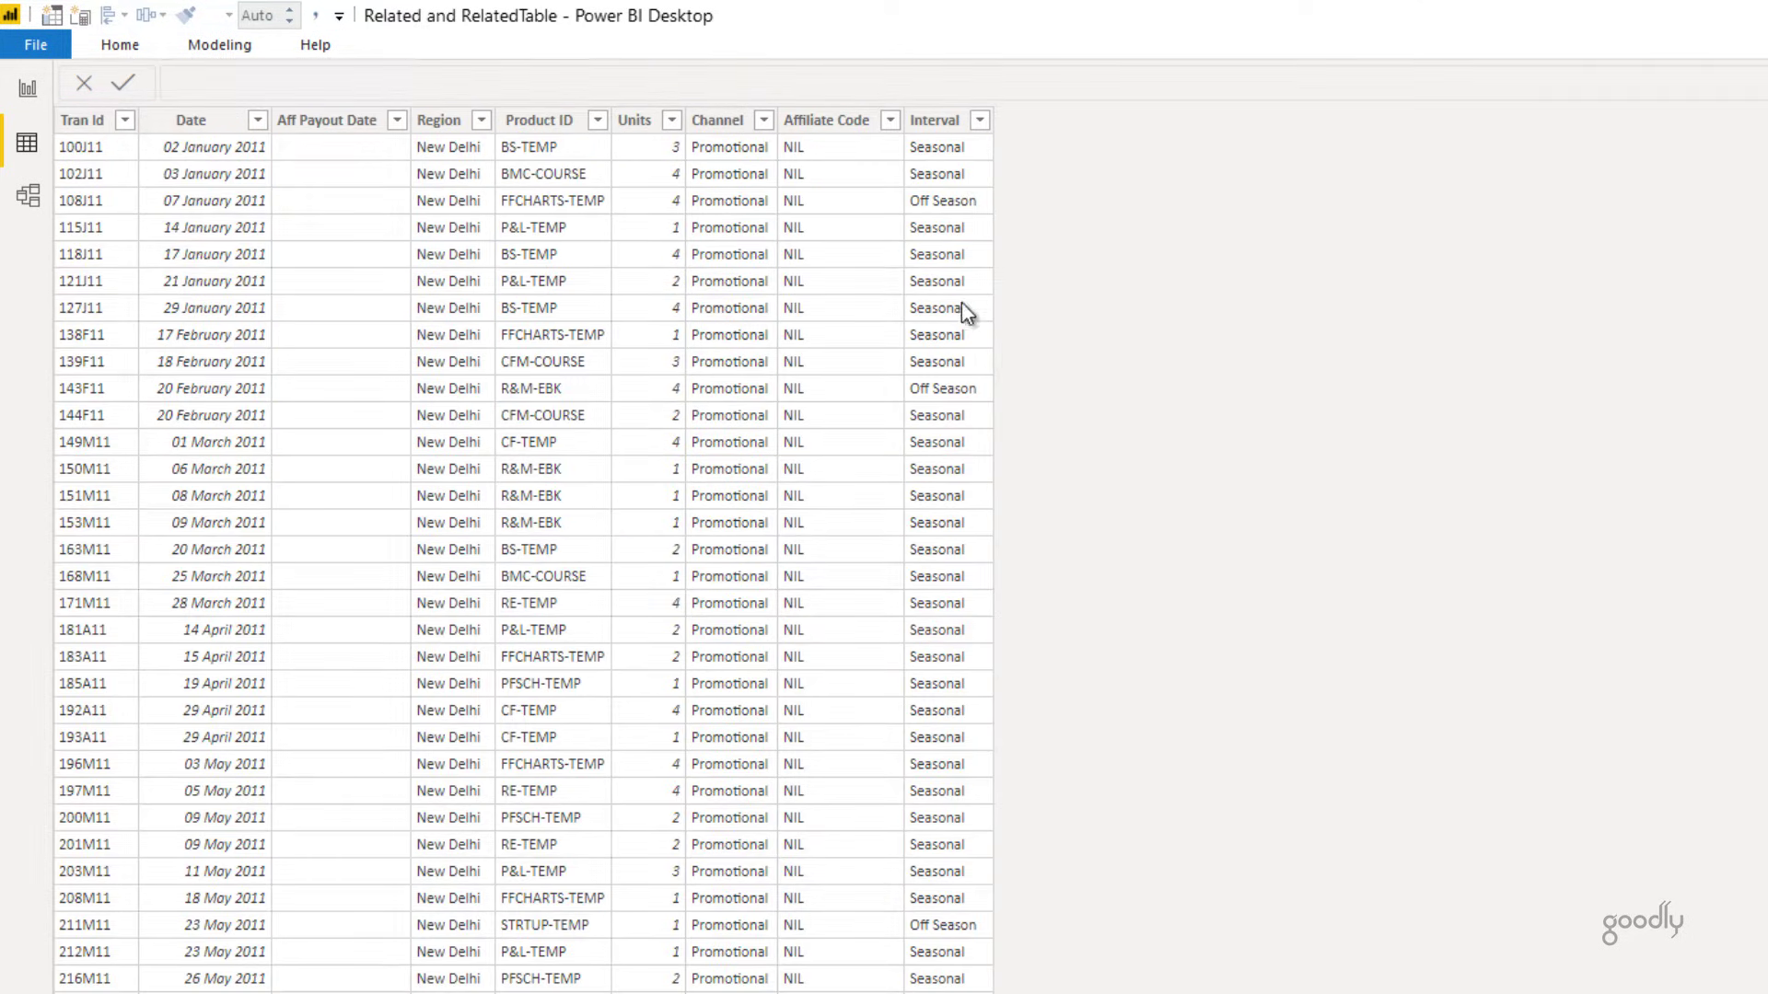
Add a Sales column Price Lookup = RELATED(Products[Price]).
right_click(826, 265)
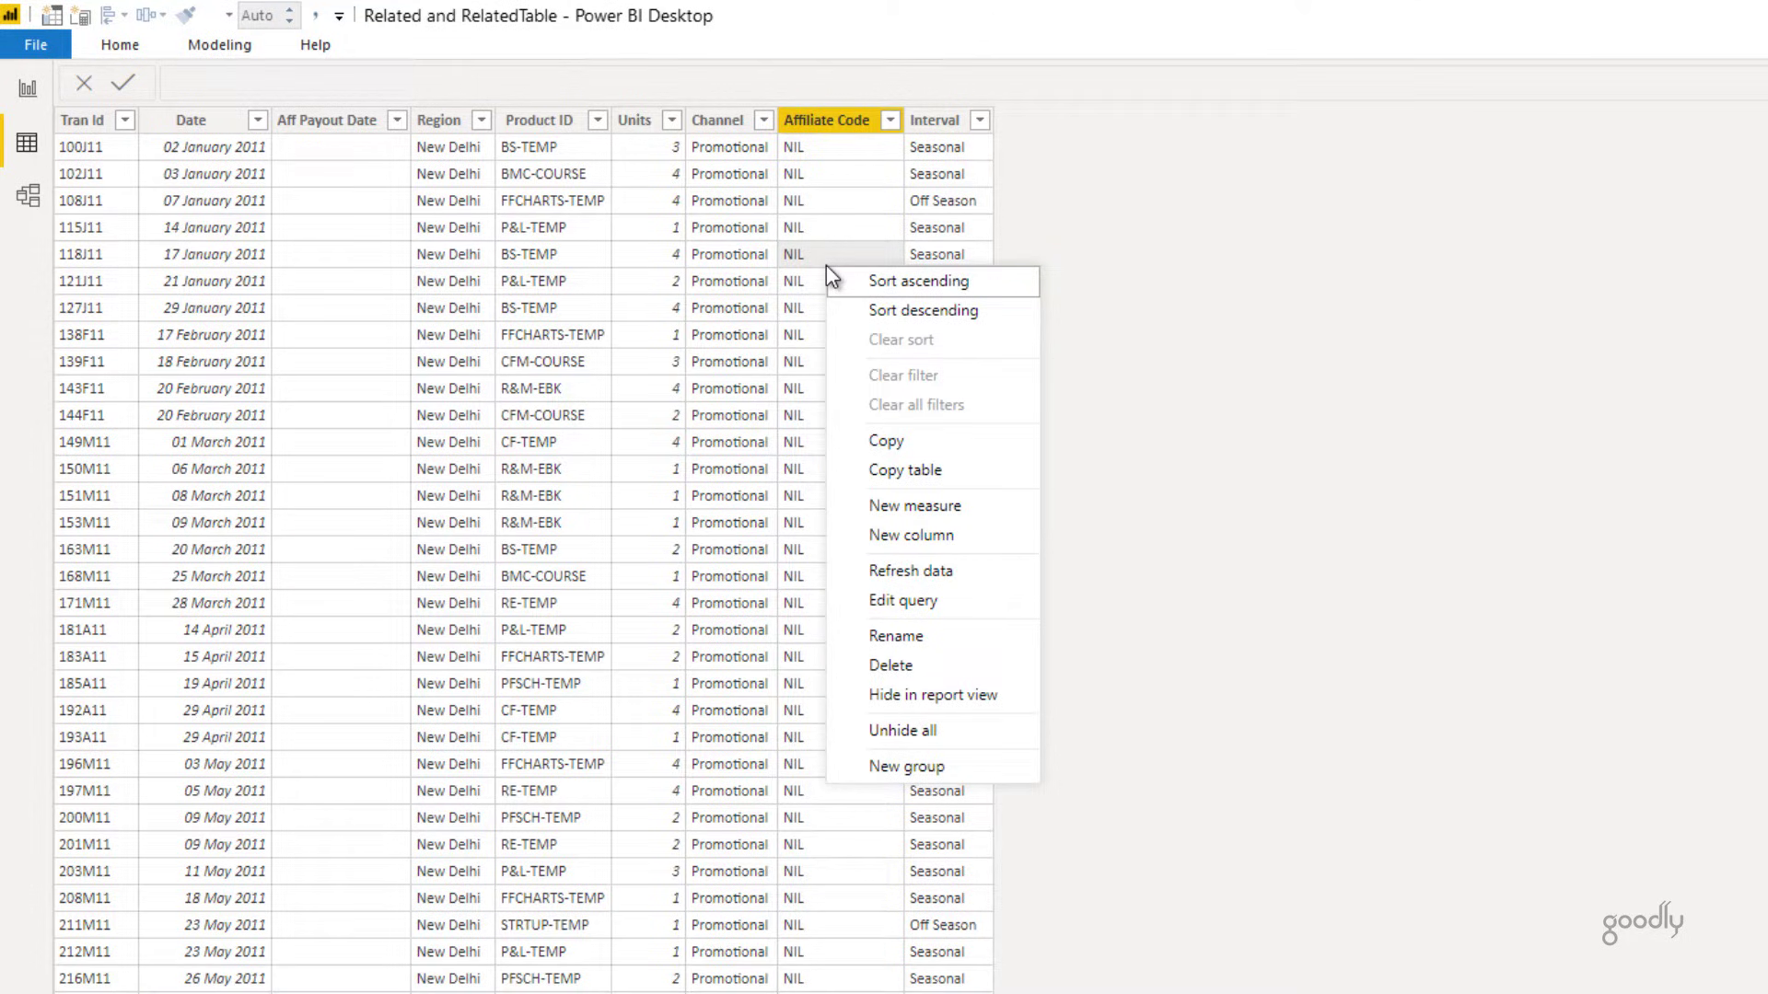
key(Escape)
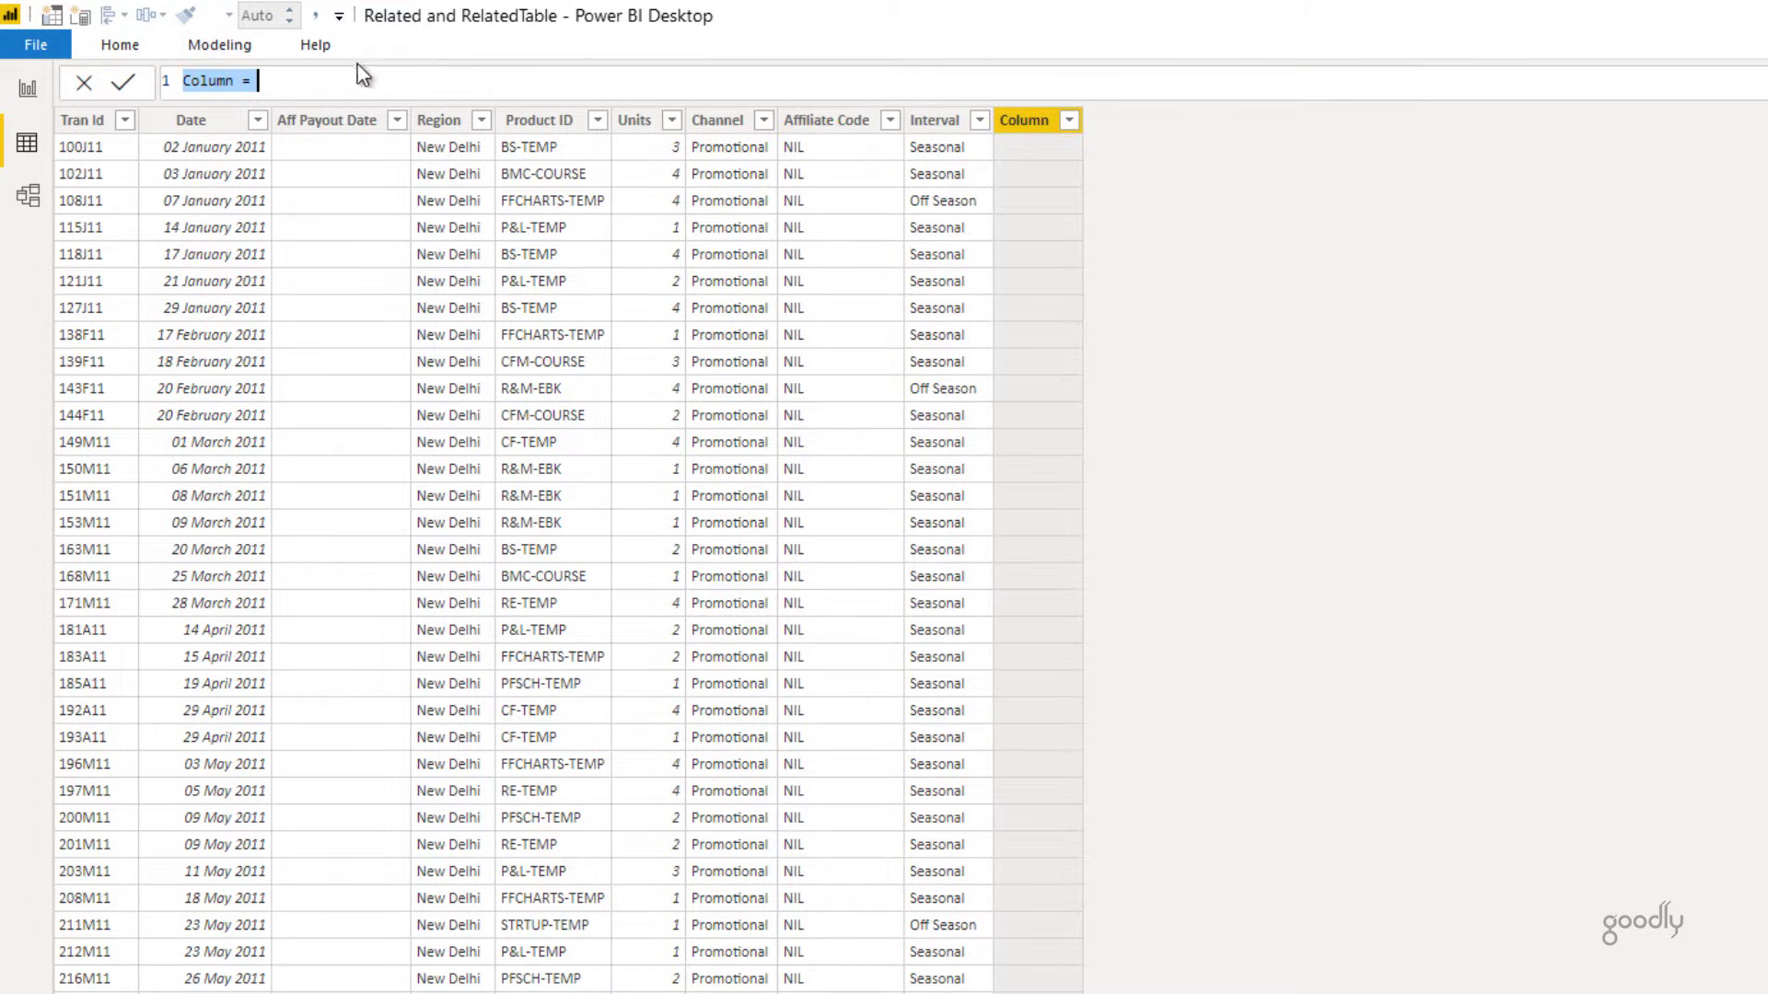
ctrl+scroll(321, 81, up, 2)
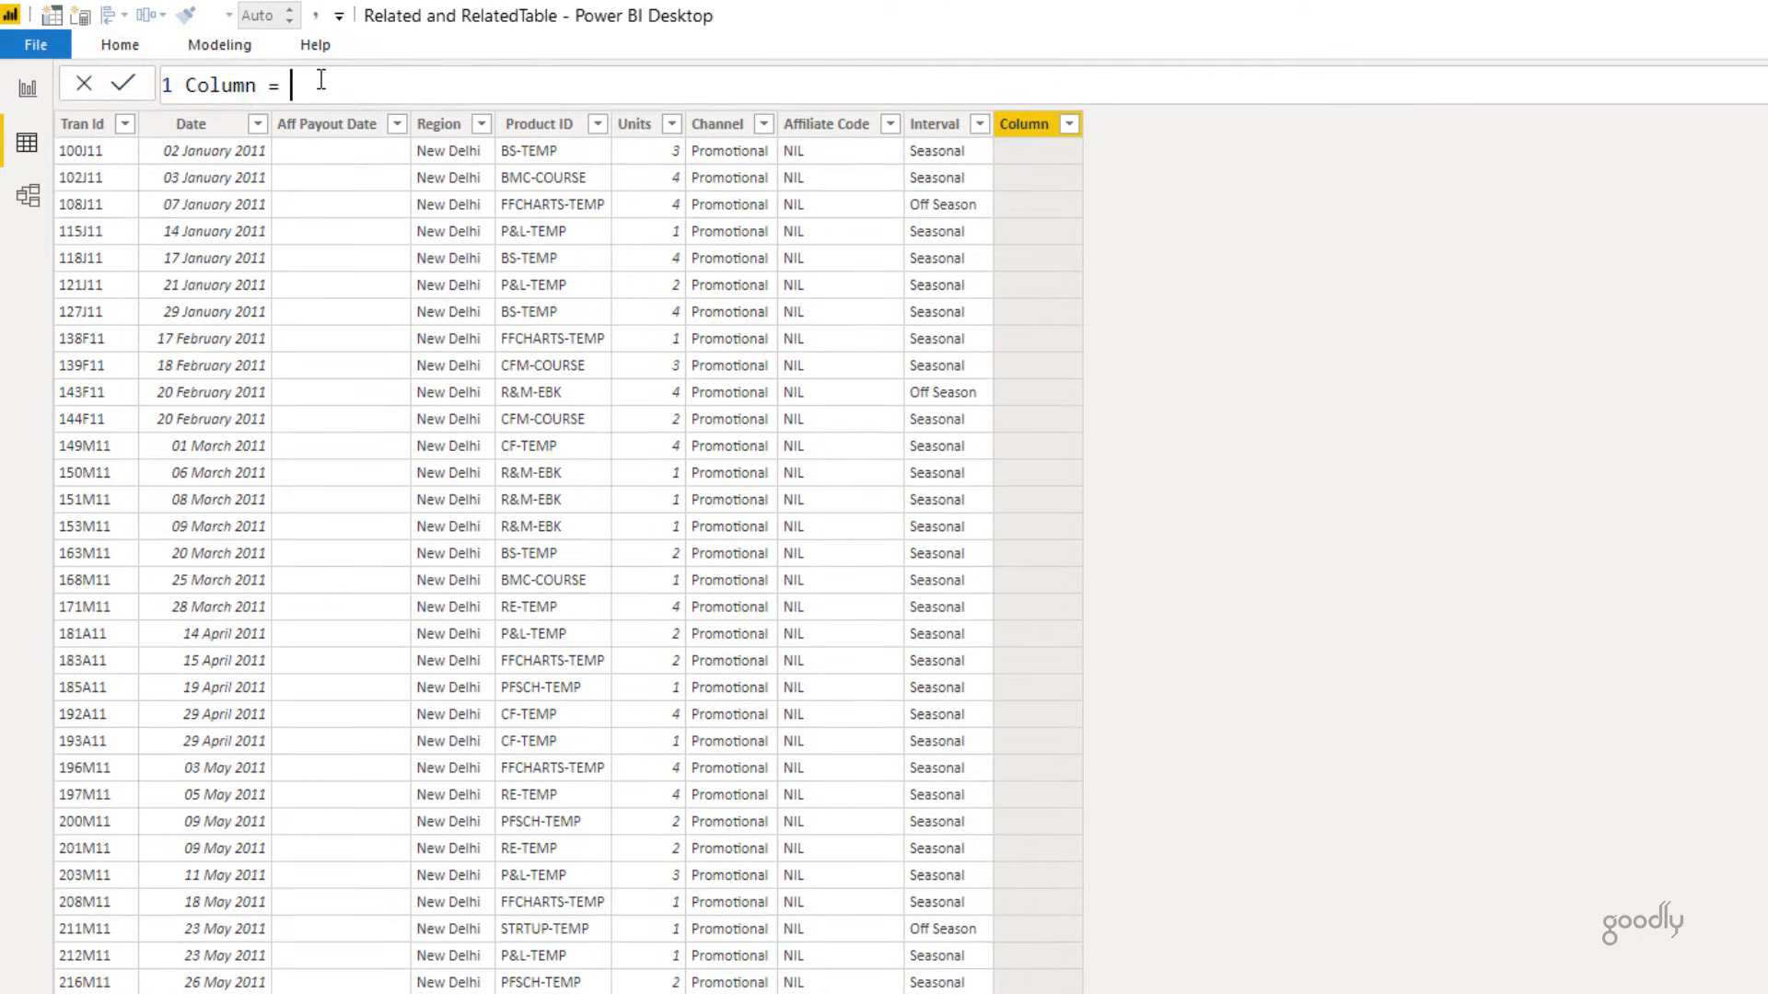
key(ctrl+a)
text(Price Lookup = rel)
key(Tab)
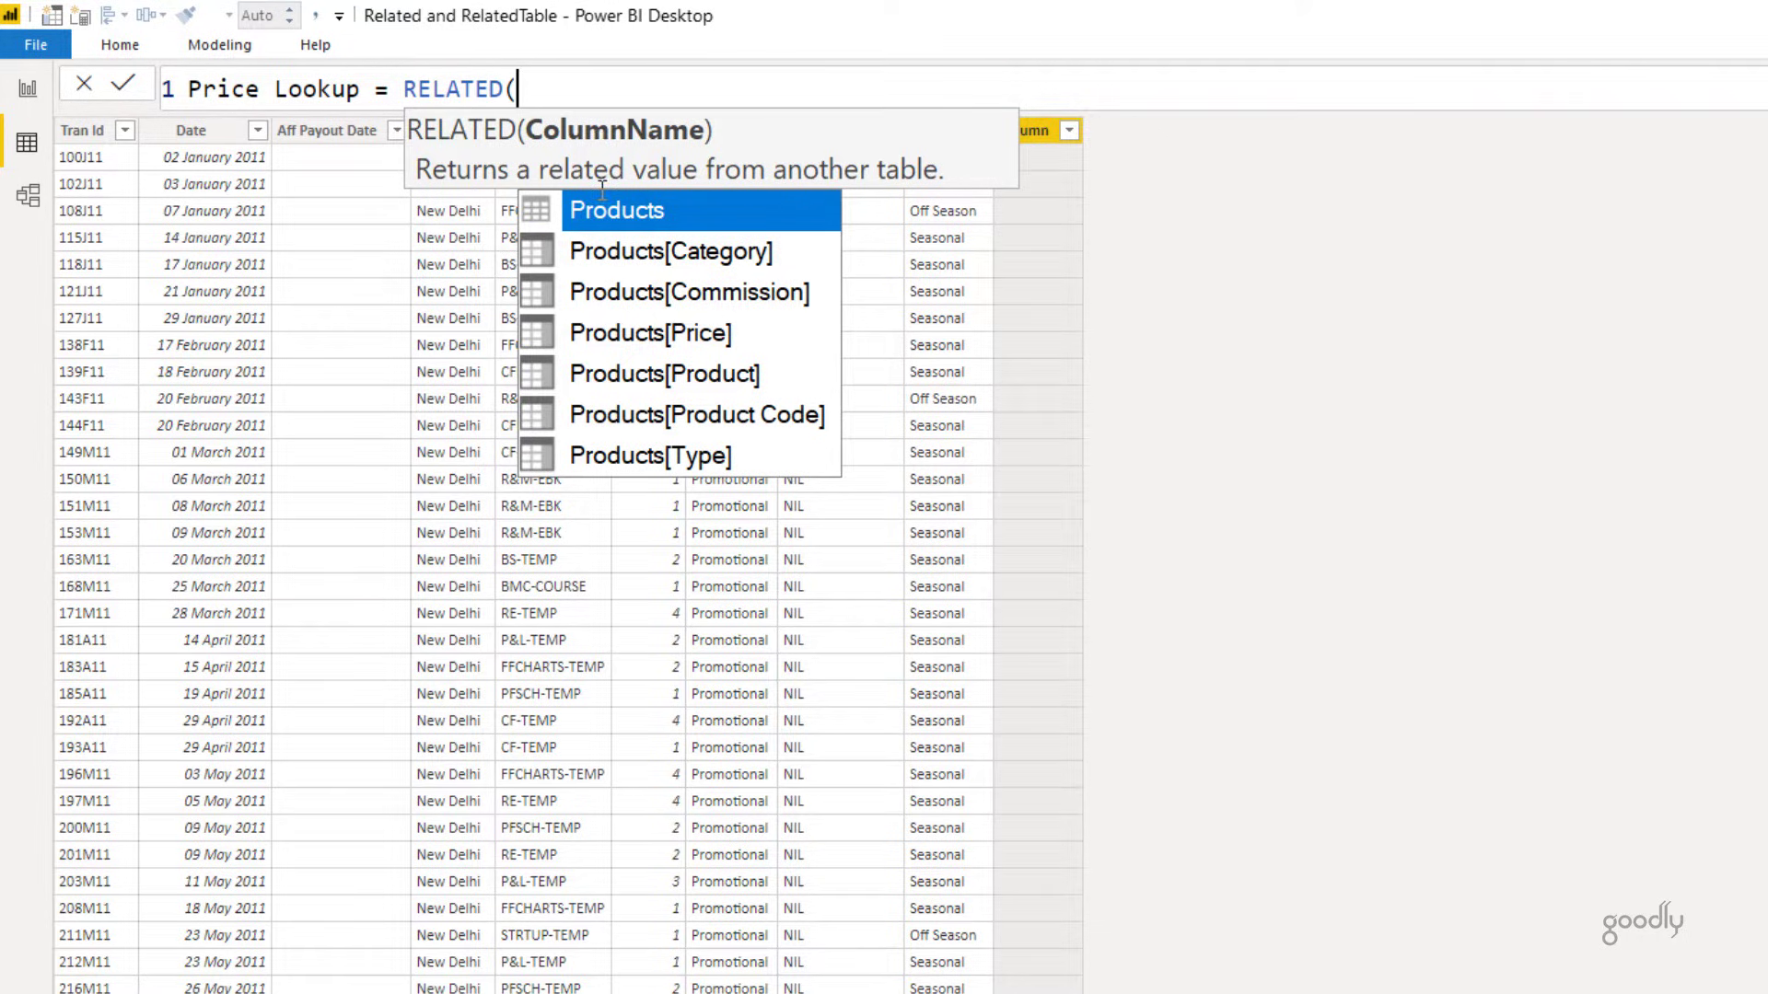
click(642, 337)
click(638, 335)
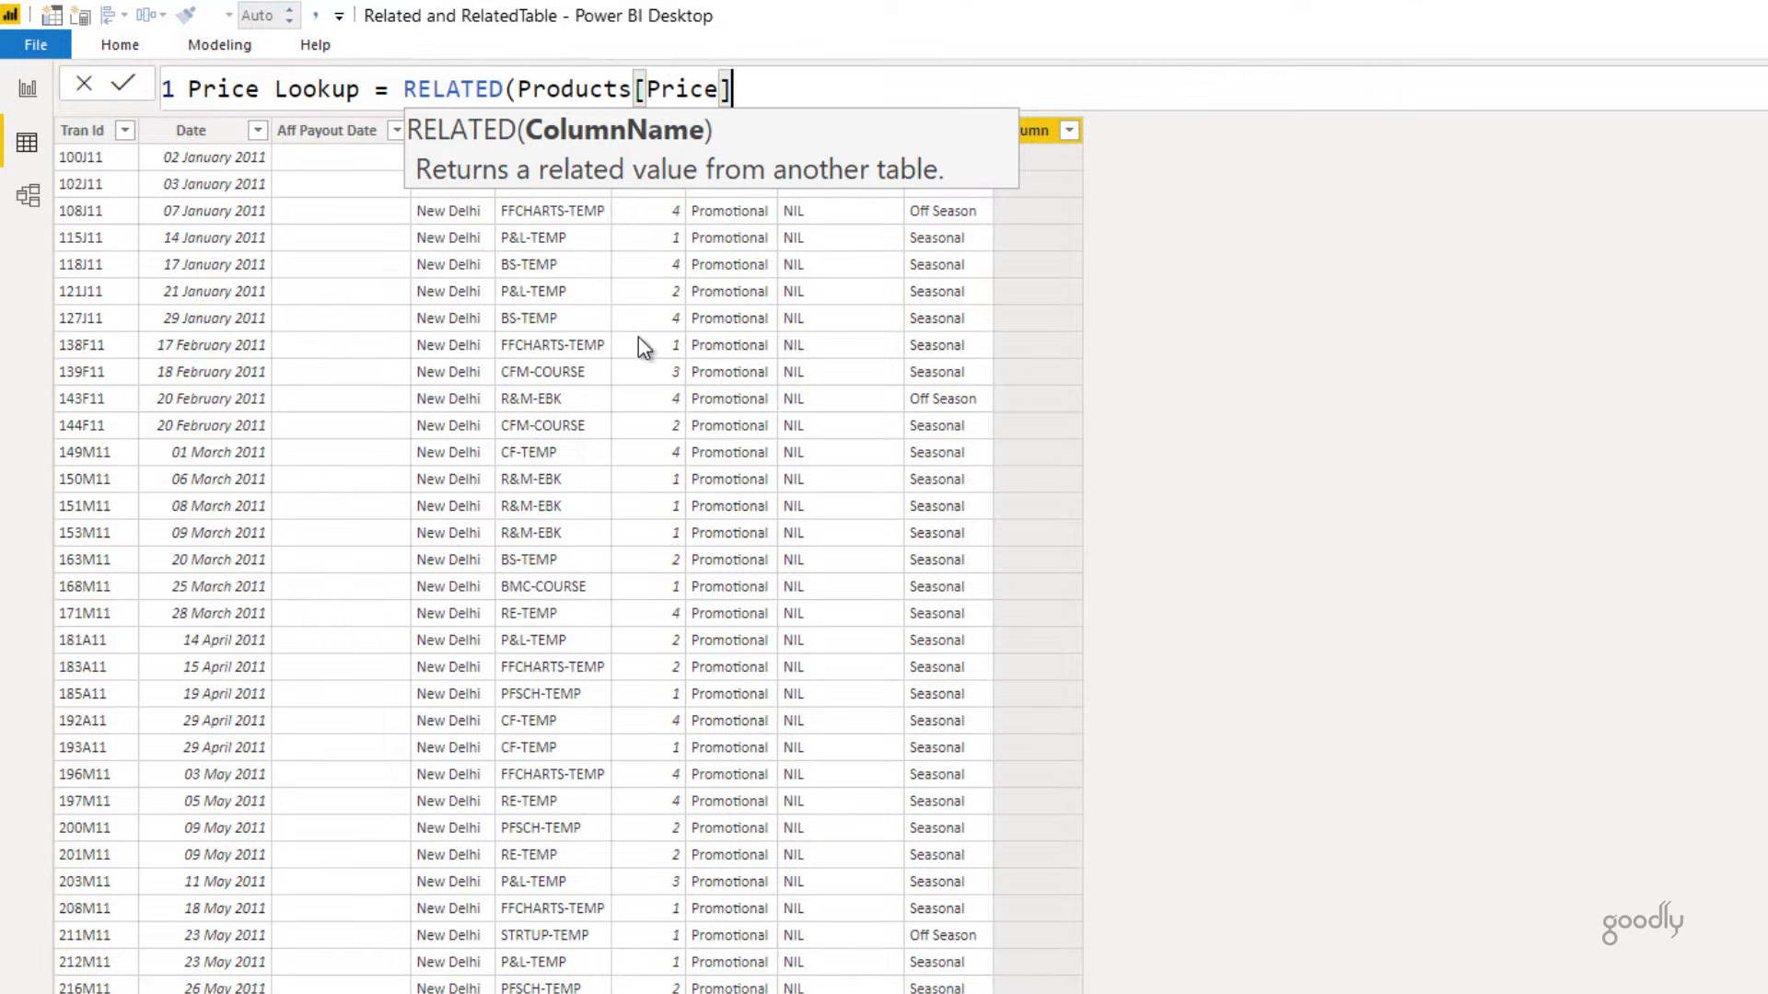
text())
key(Return)
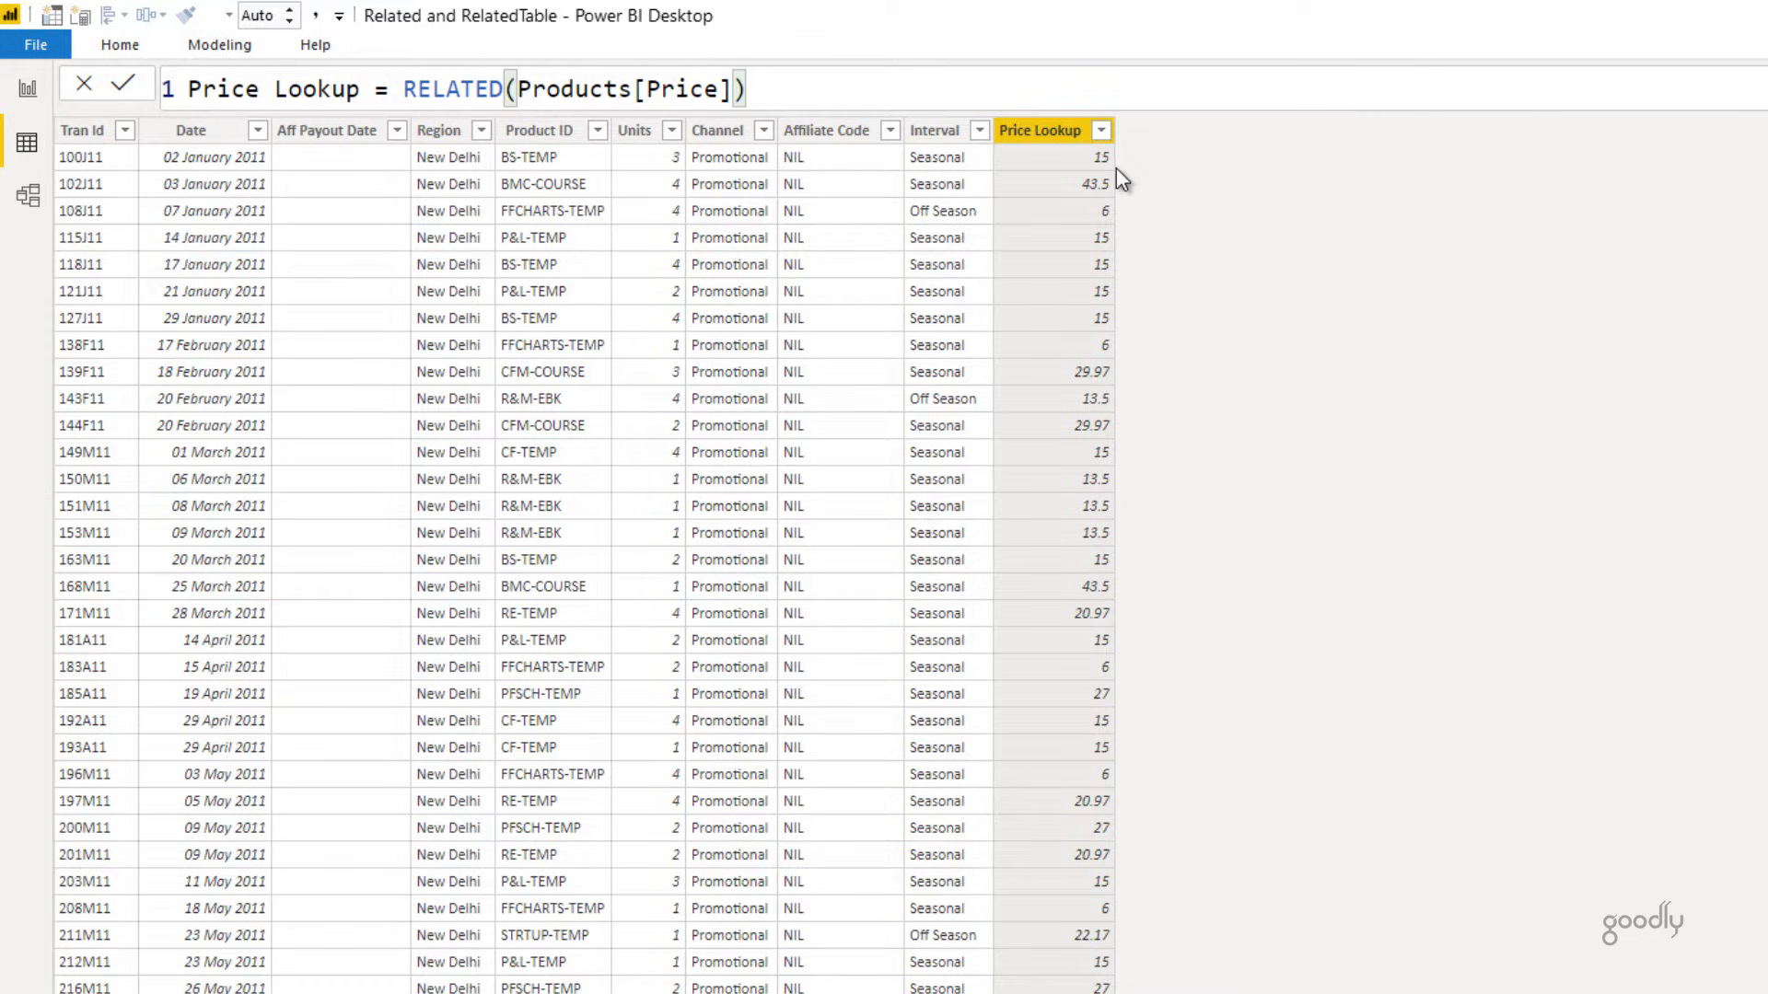
Re-enter the Products[Price] argument in the Price Lookup formula.
click(531, 88)
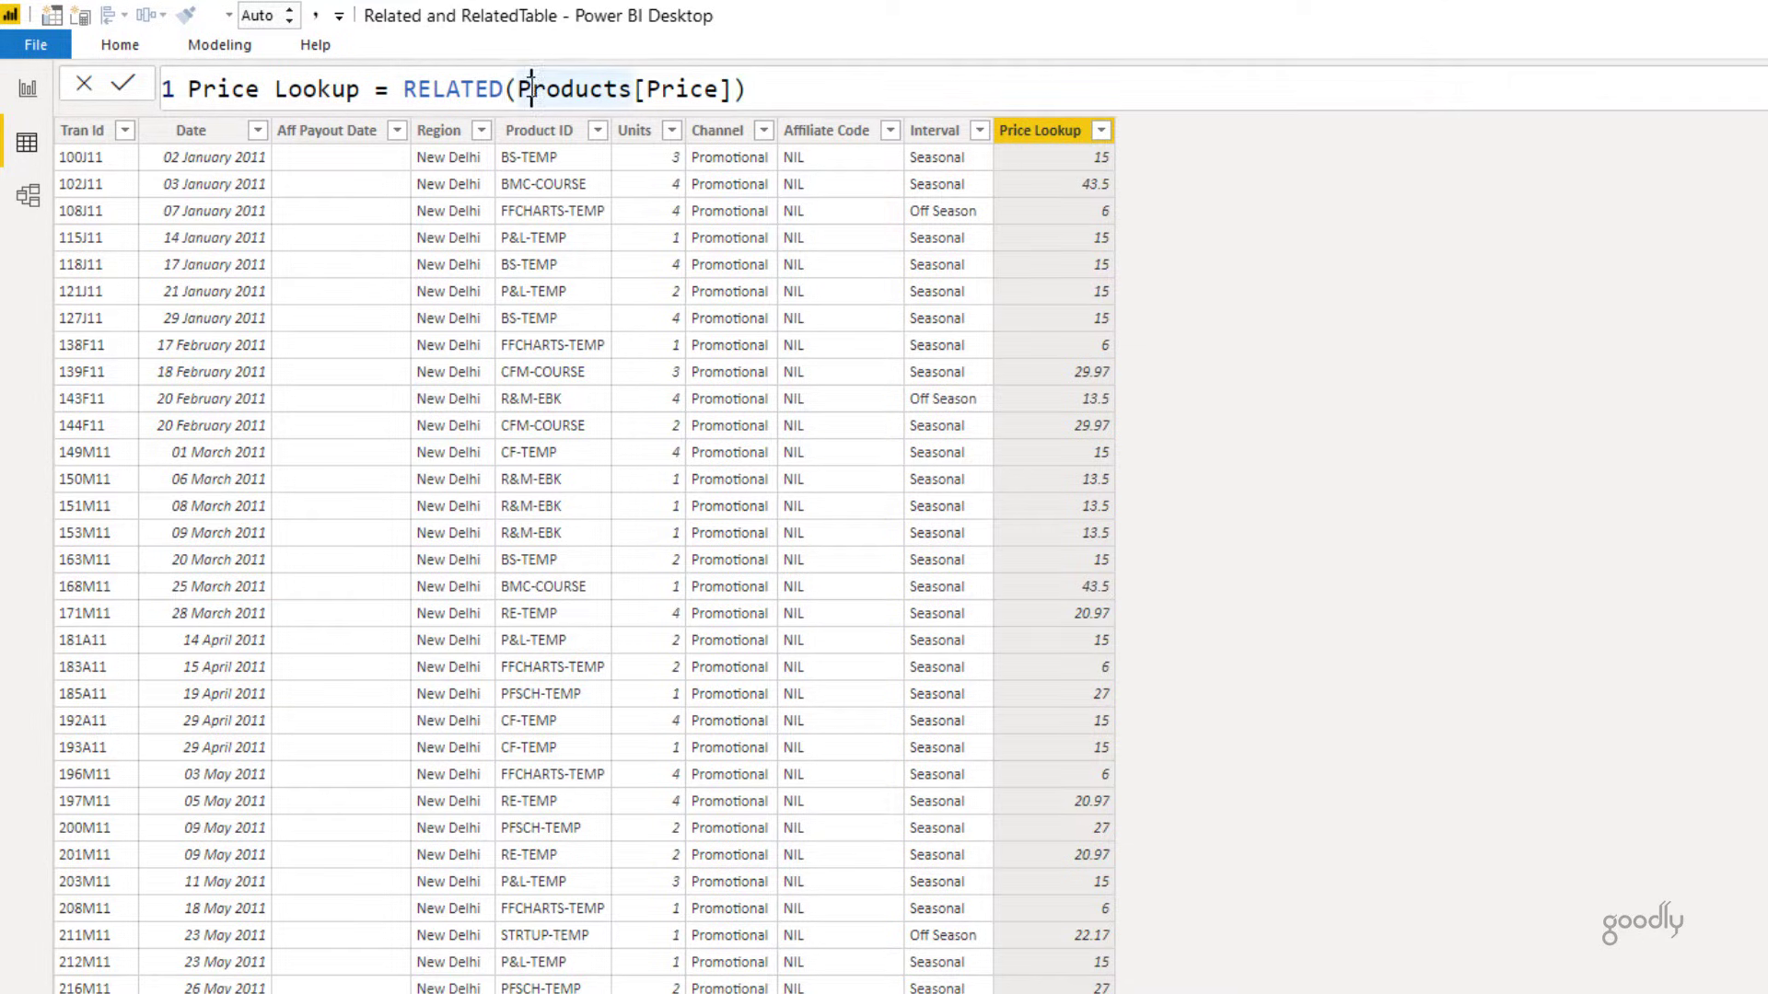
key(shift+End)
key(Delete)
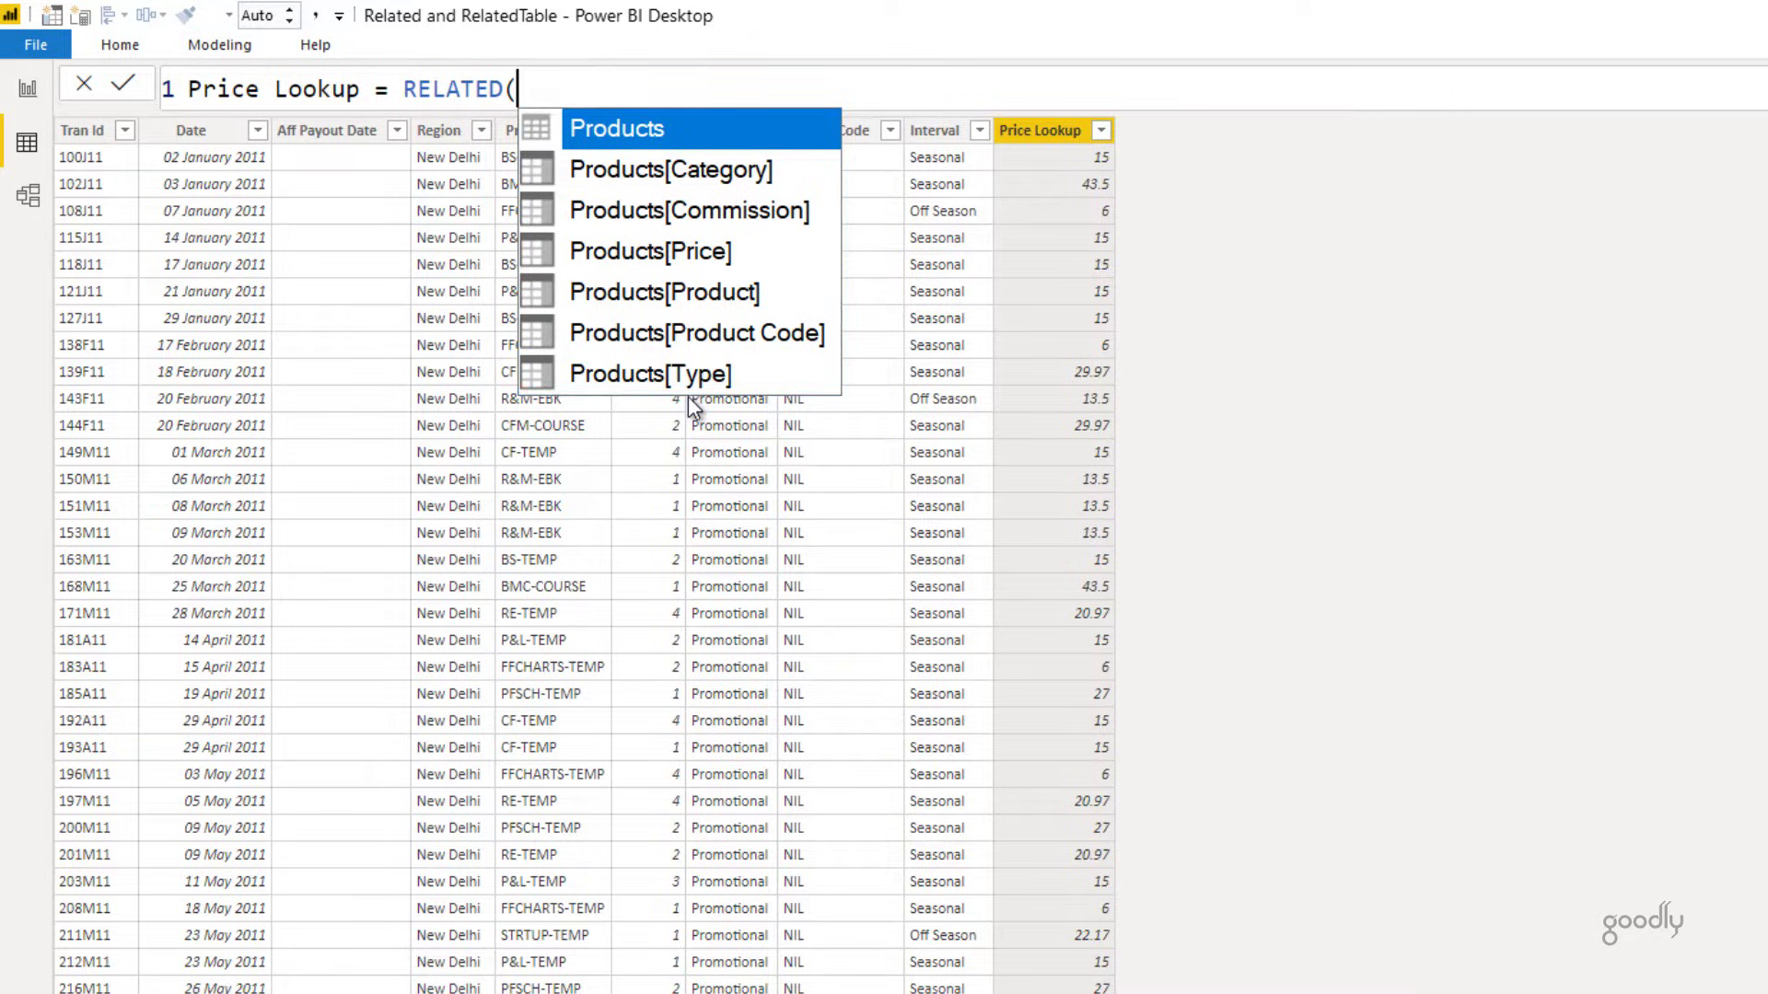
click(651, 250)
text())
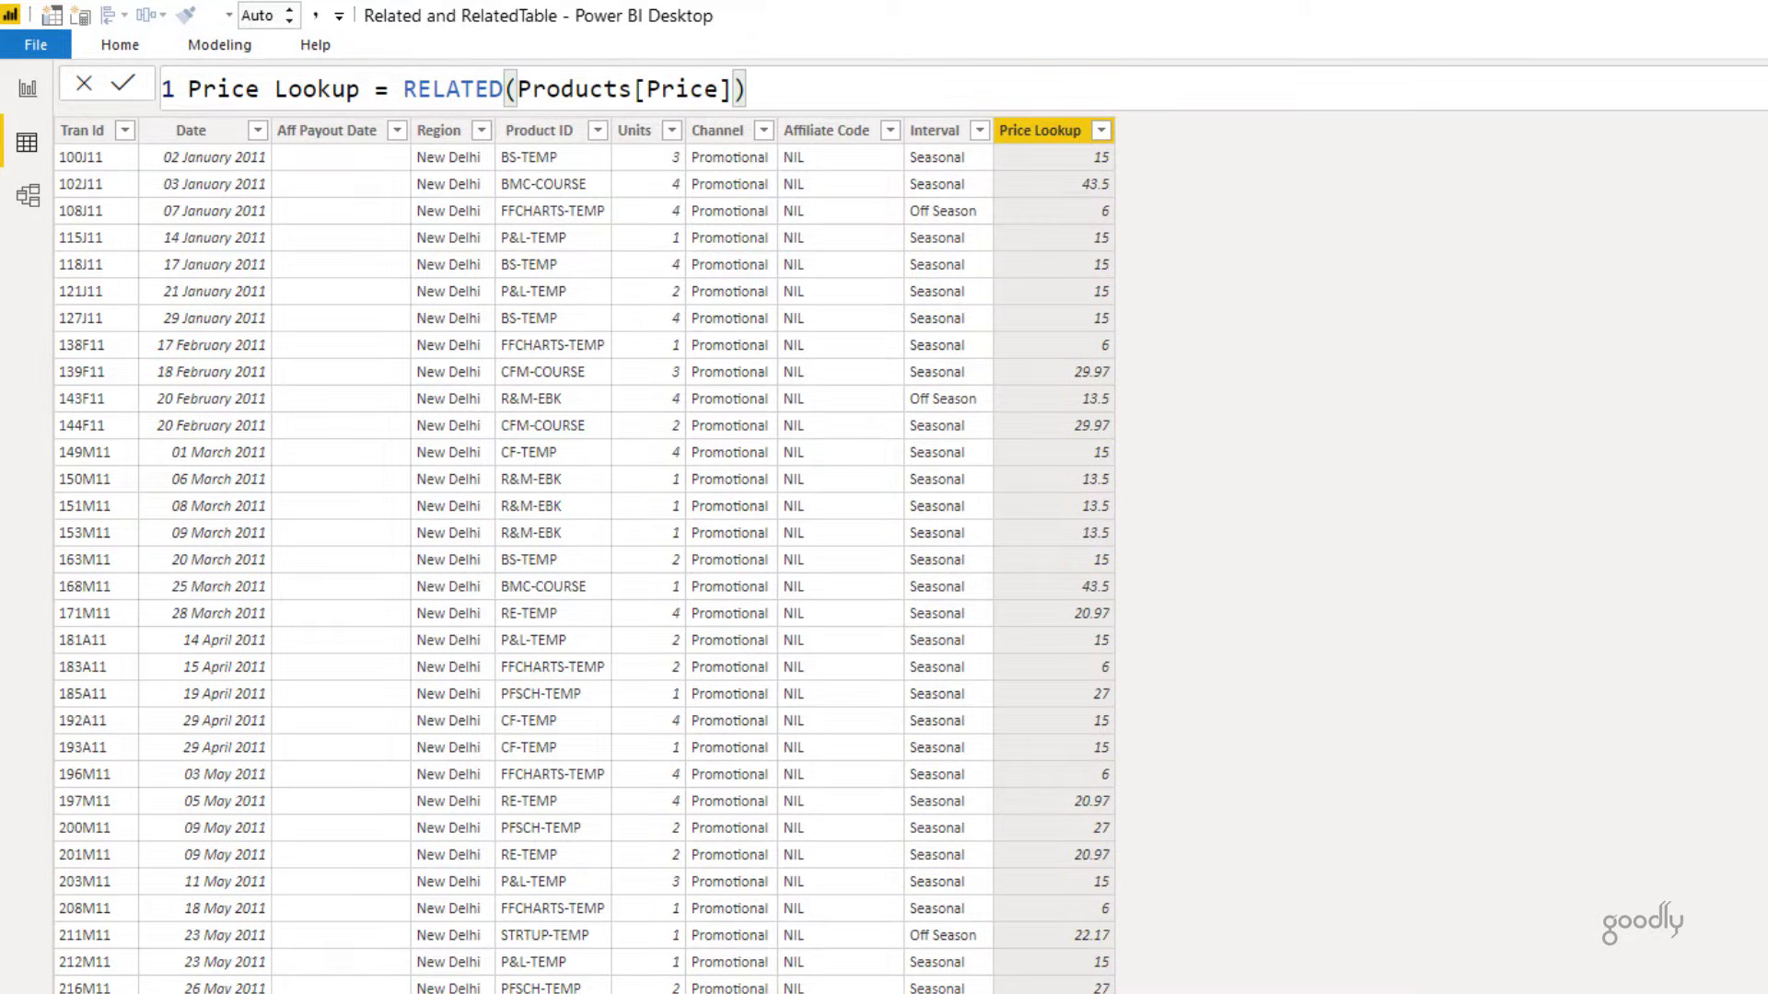
click(1764, 134)
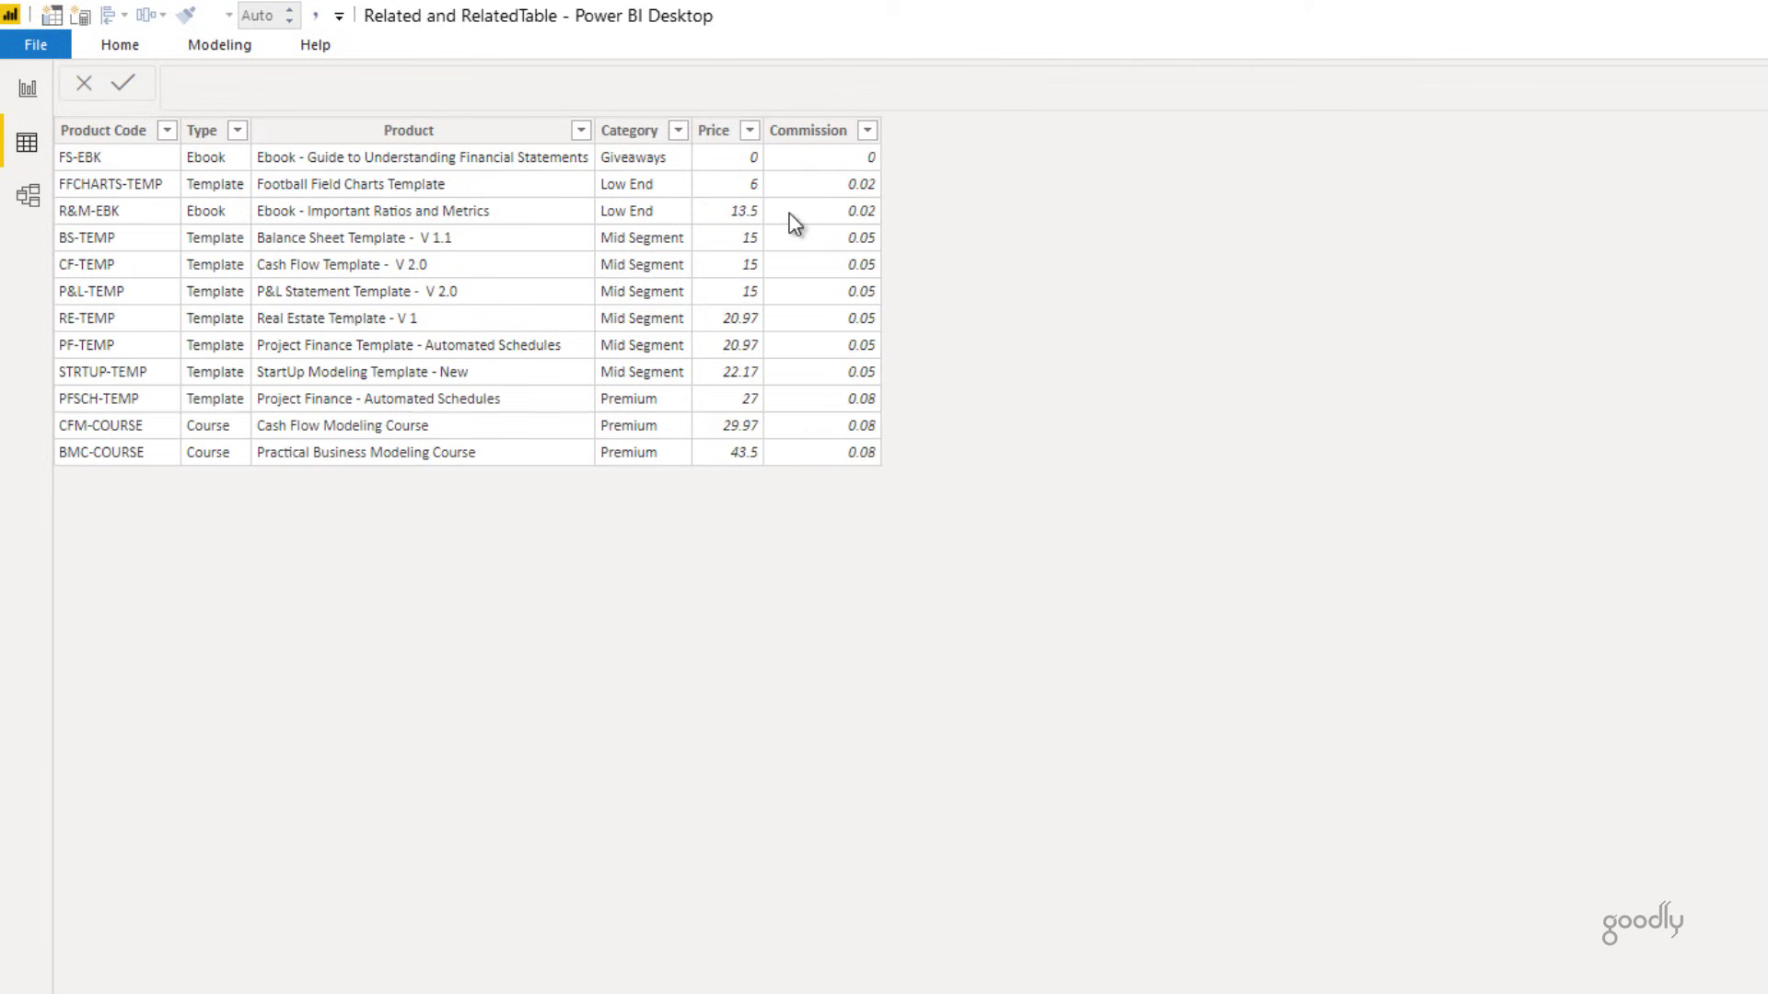
right_click(778, 224)
click(843, 483)
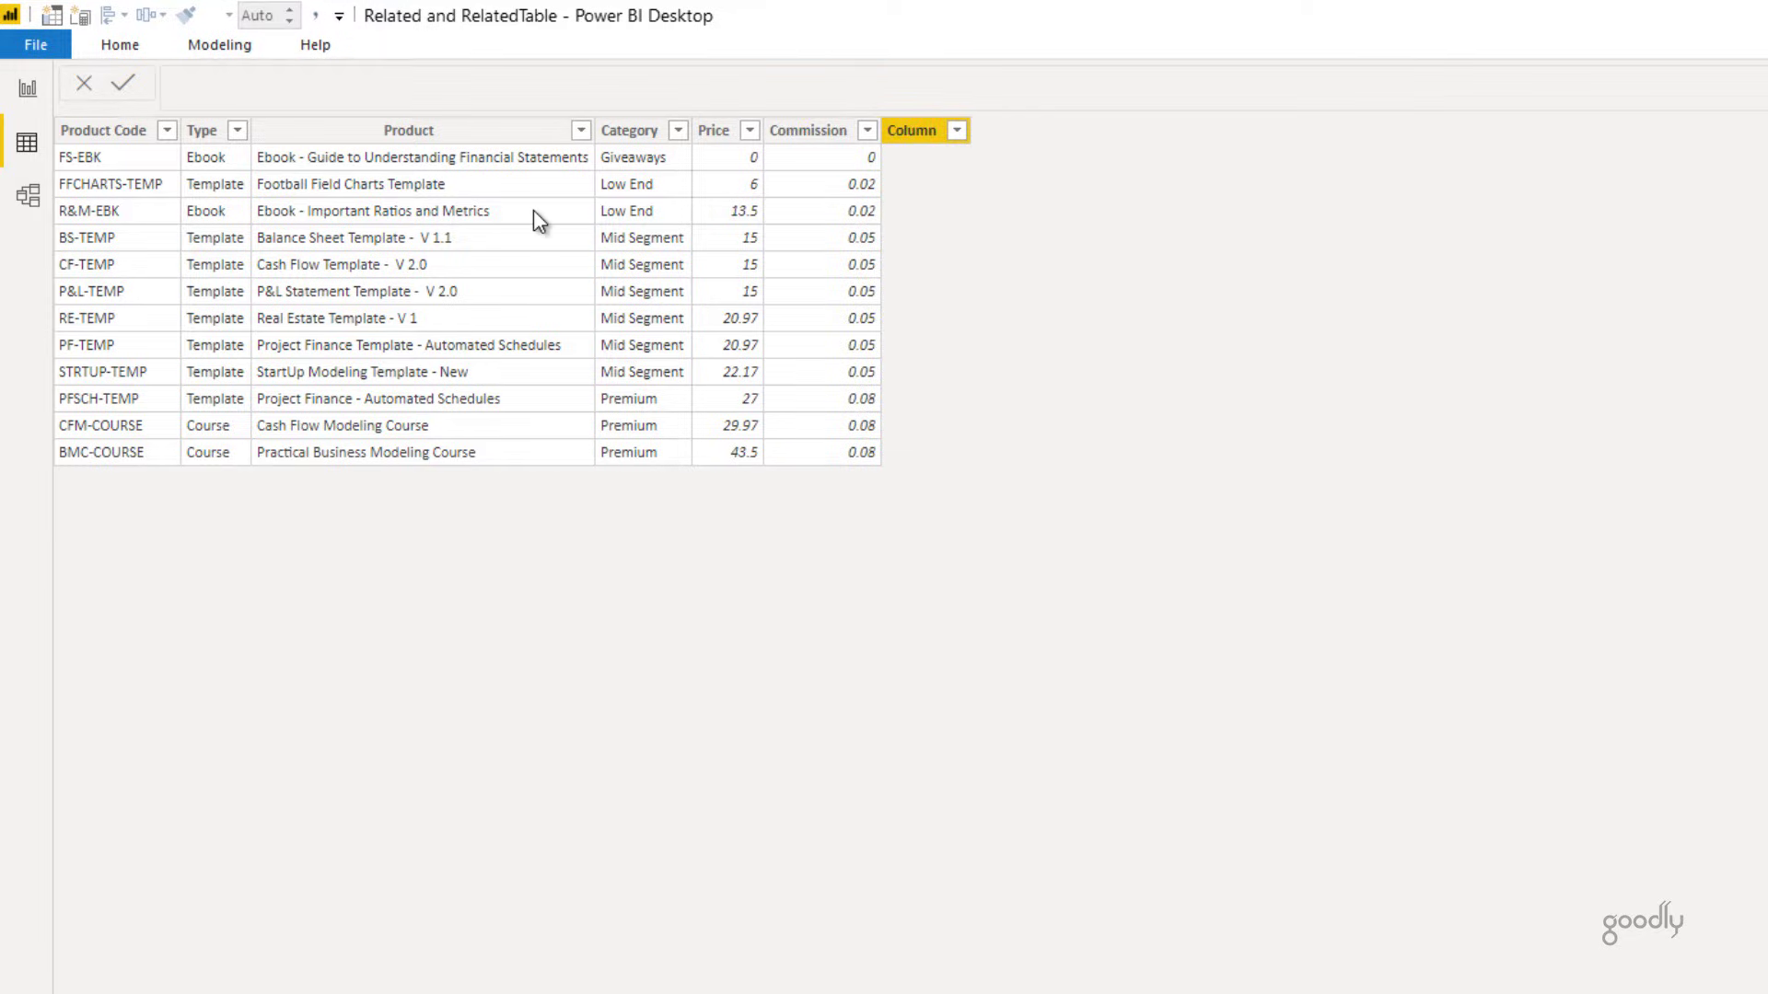
text(RELATED()
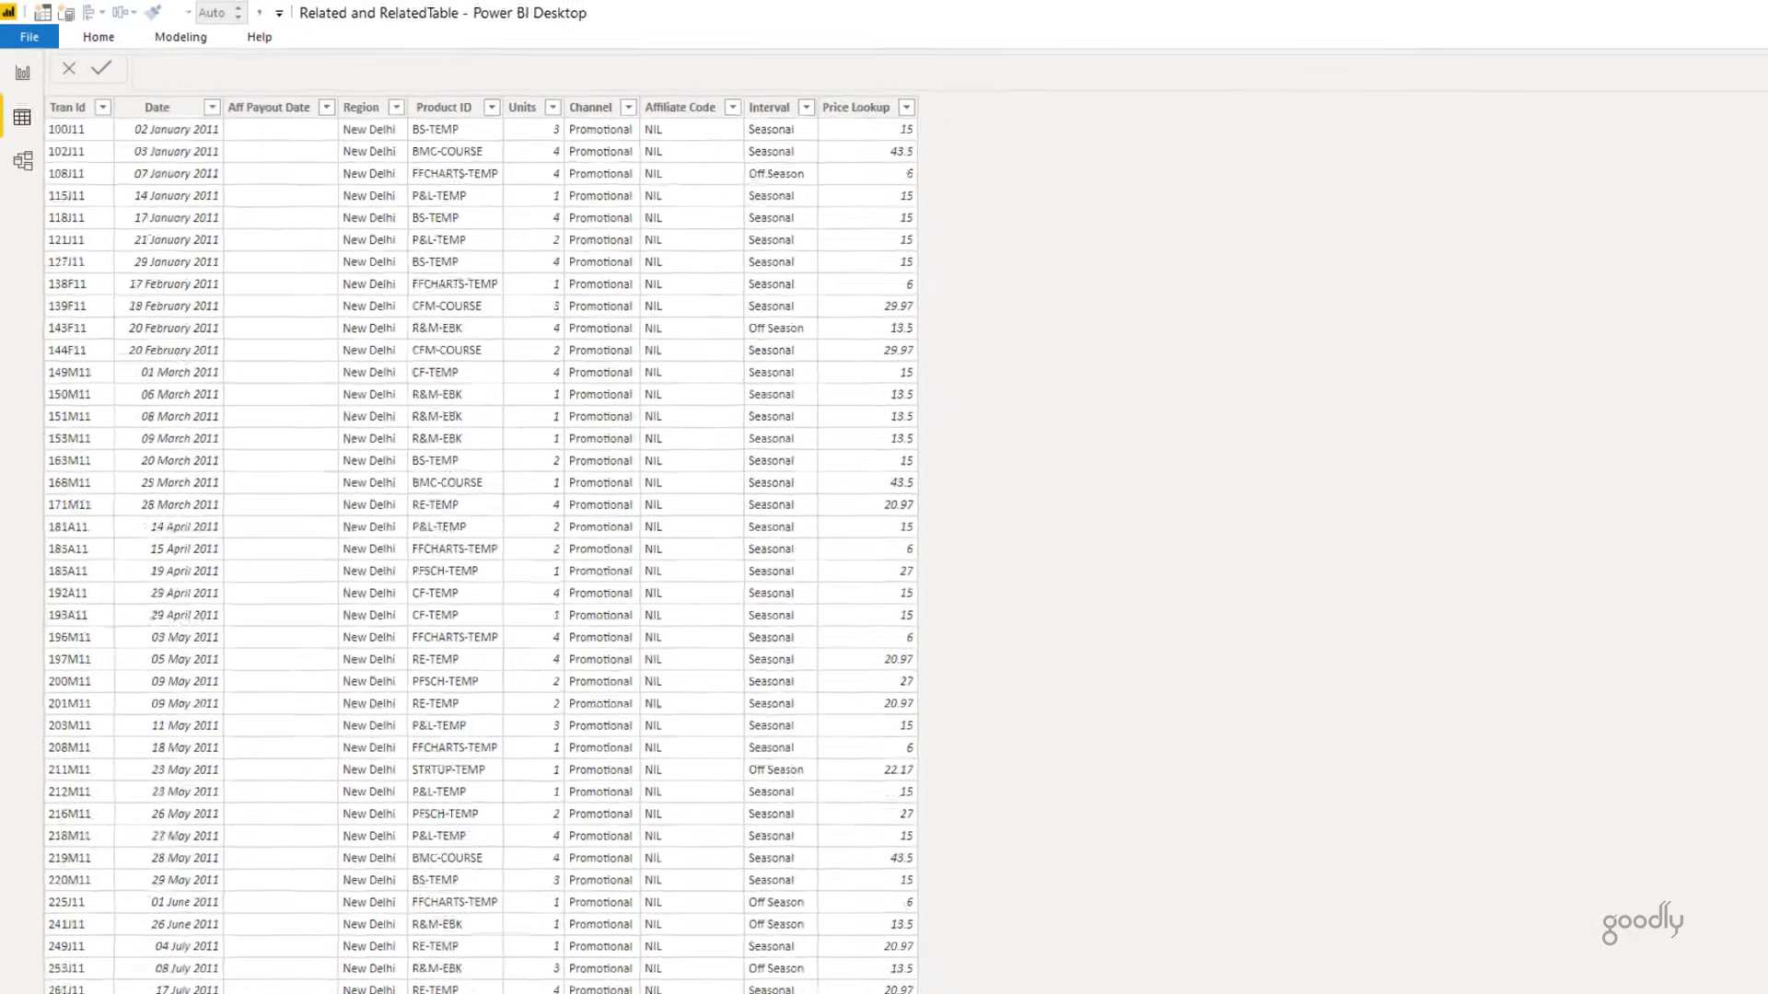
click(1661, 169)
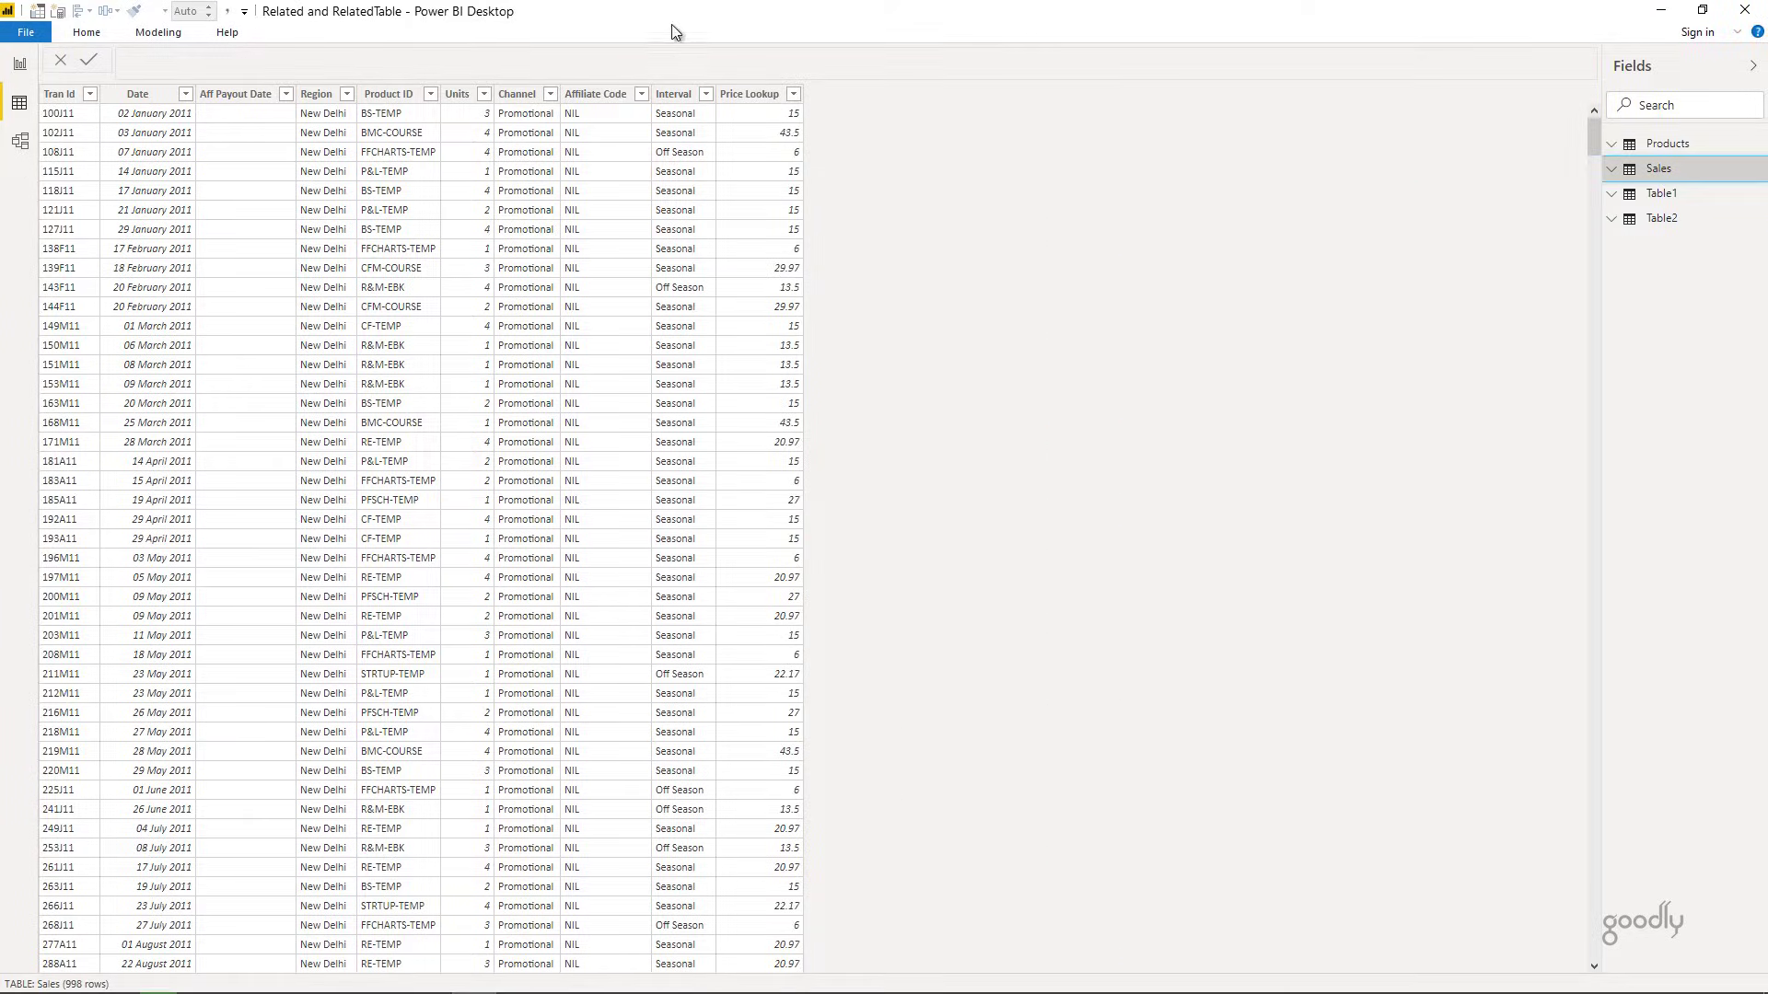
Create a new Total Sales measure on the Sales table from the report page.
click(20, 65)
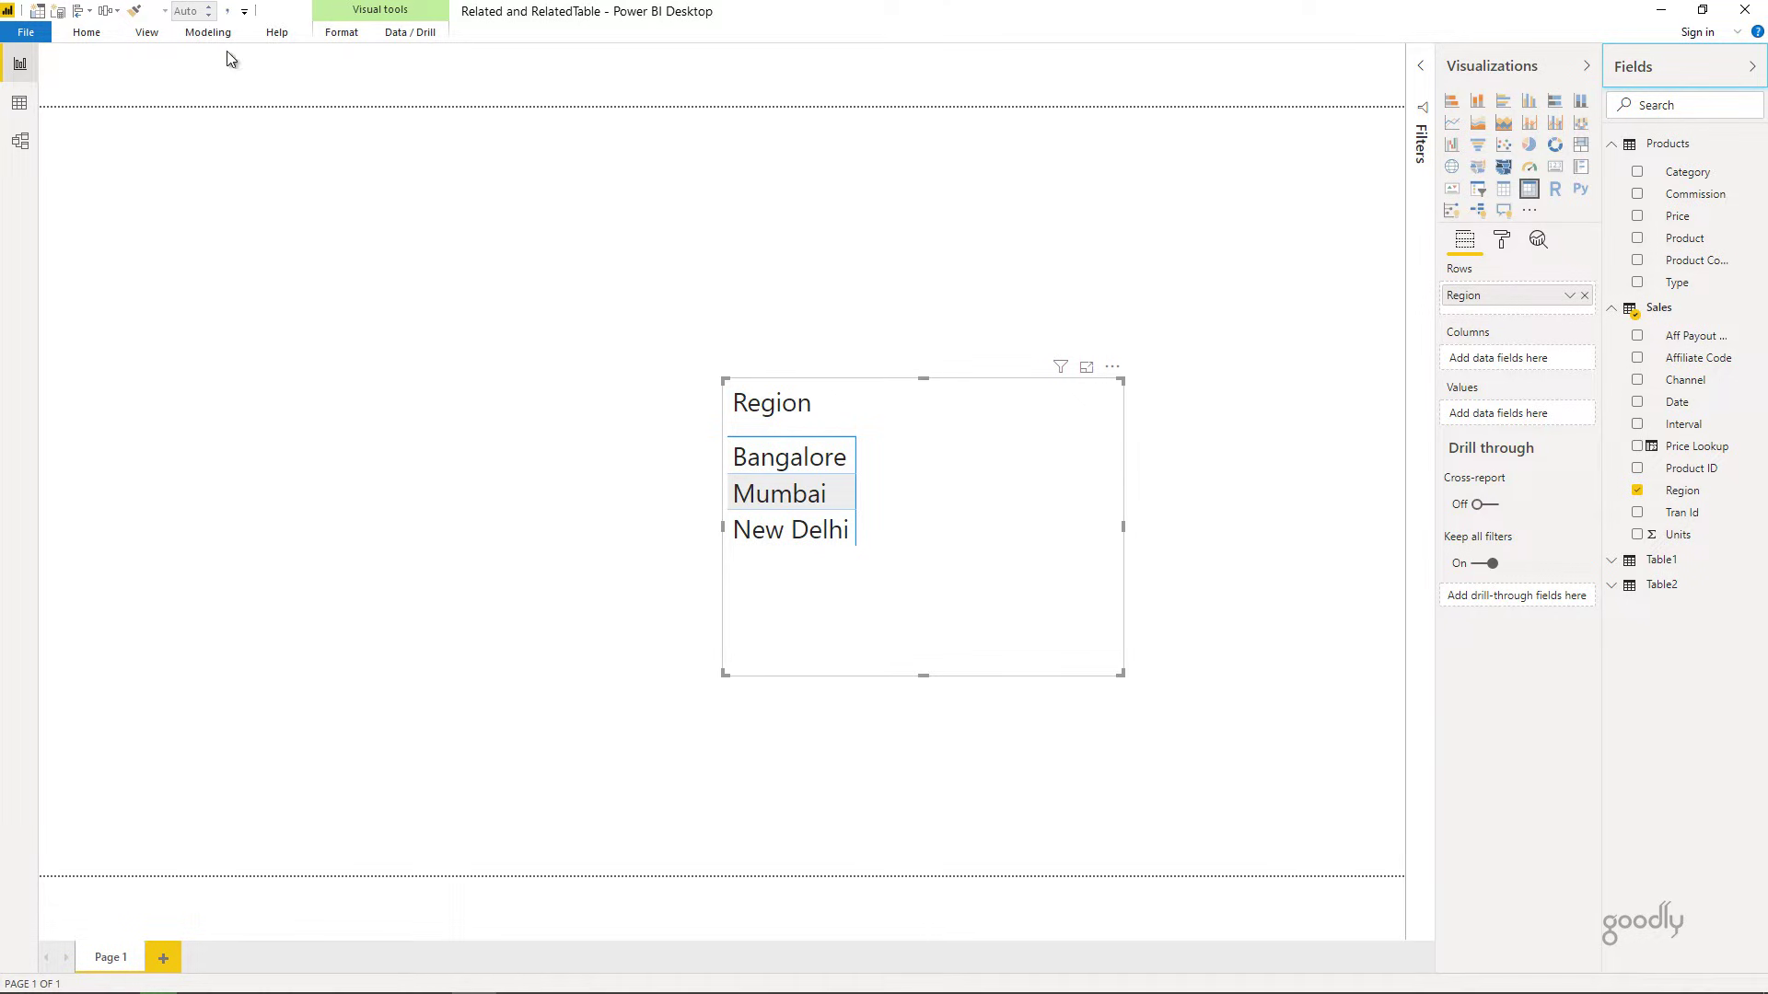
right_click(1682, 318)
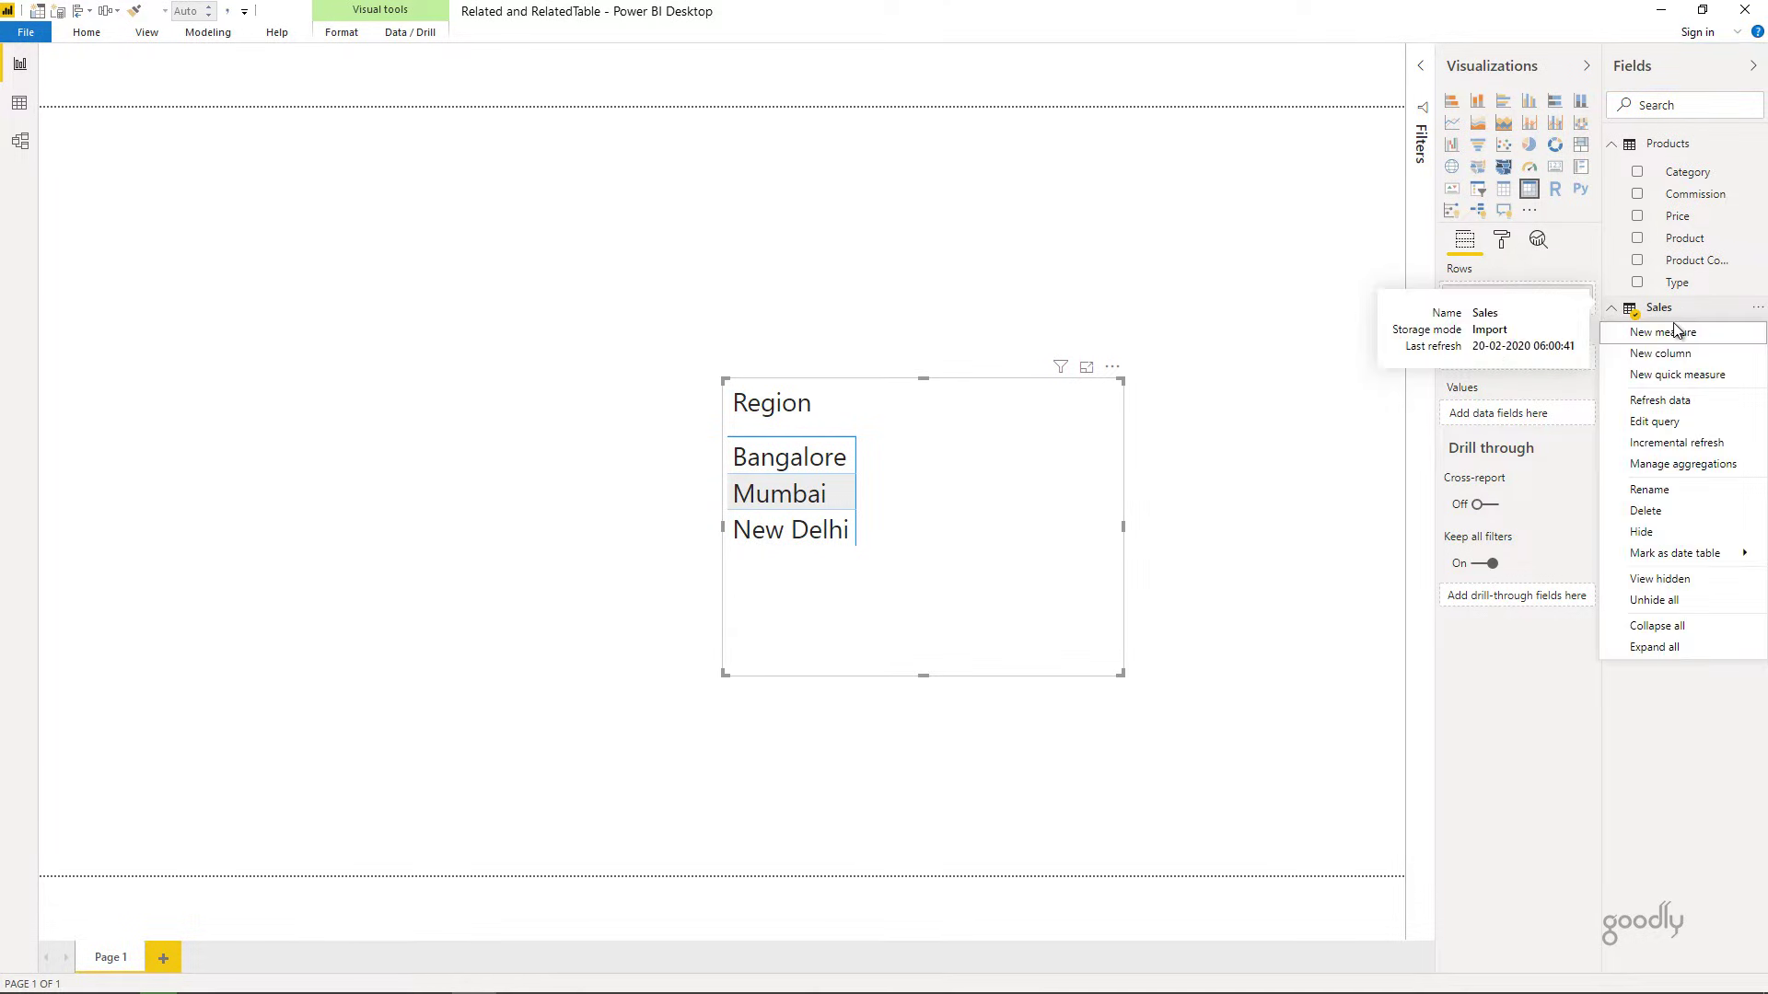
click(1668, 350)
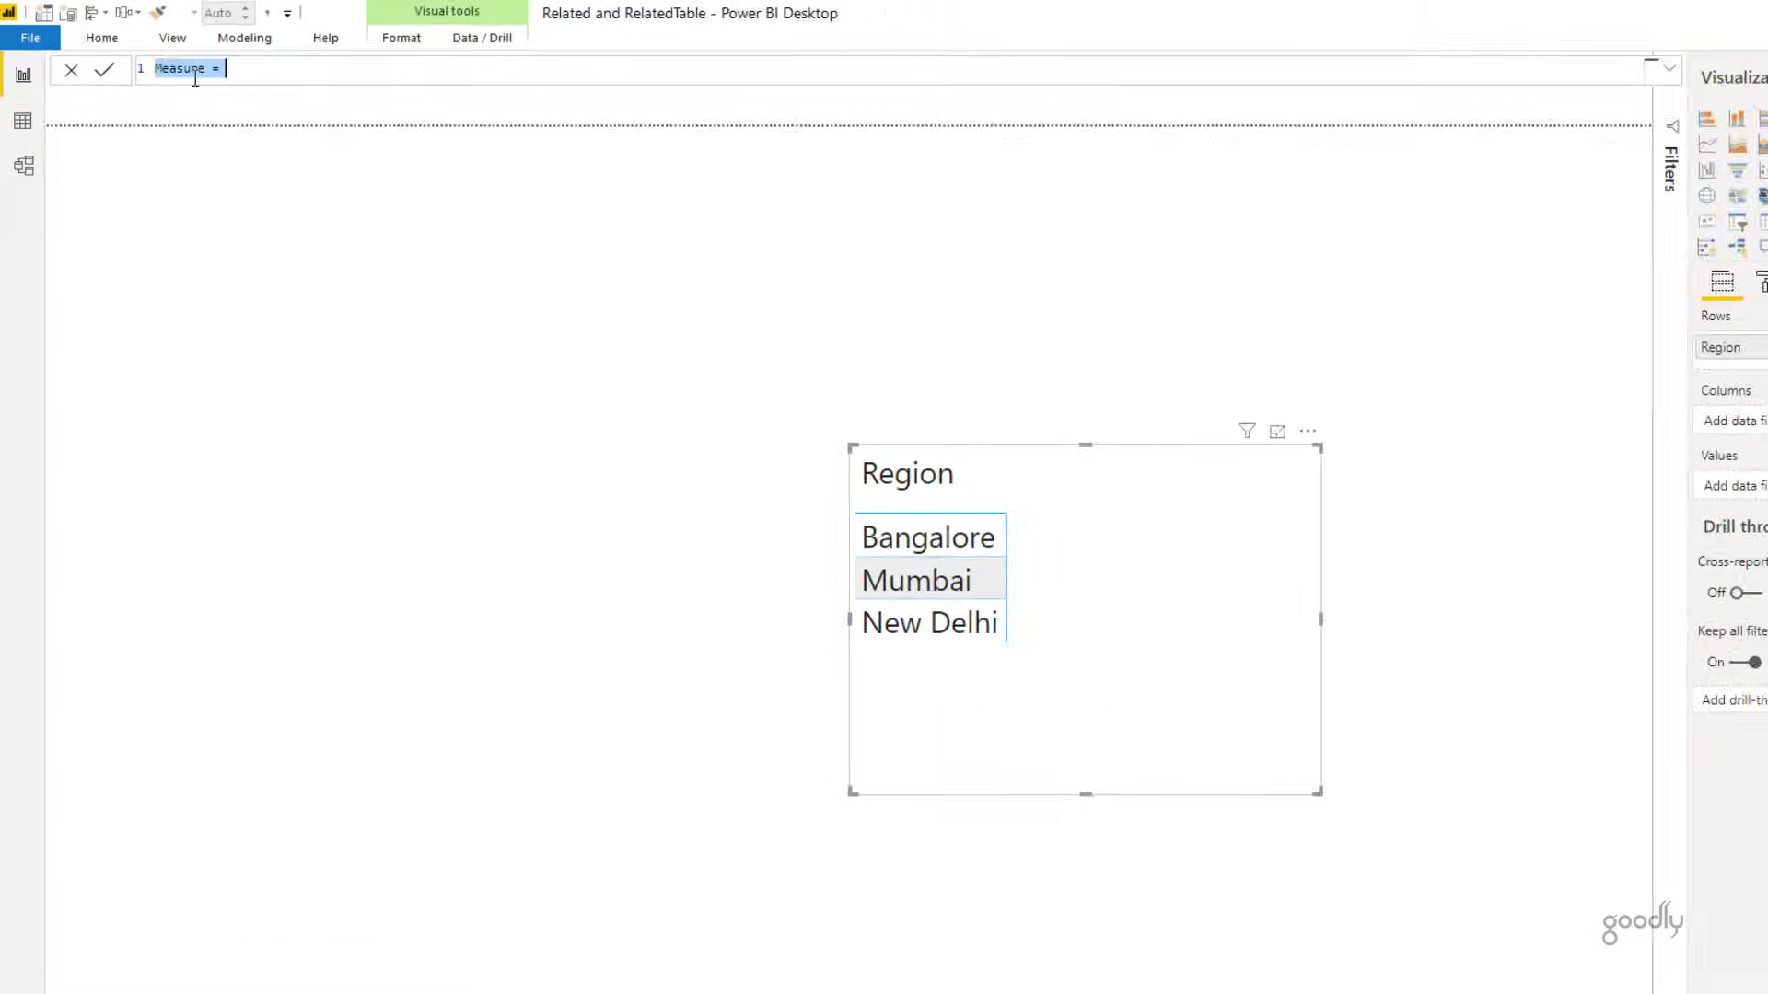
click(165, 59)
scroll(241, 99, up, 3)
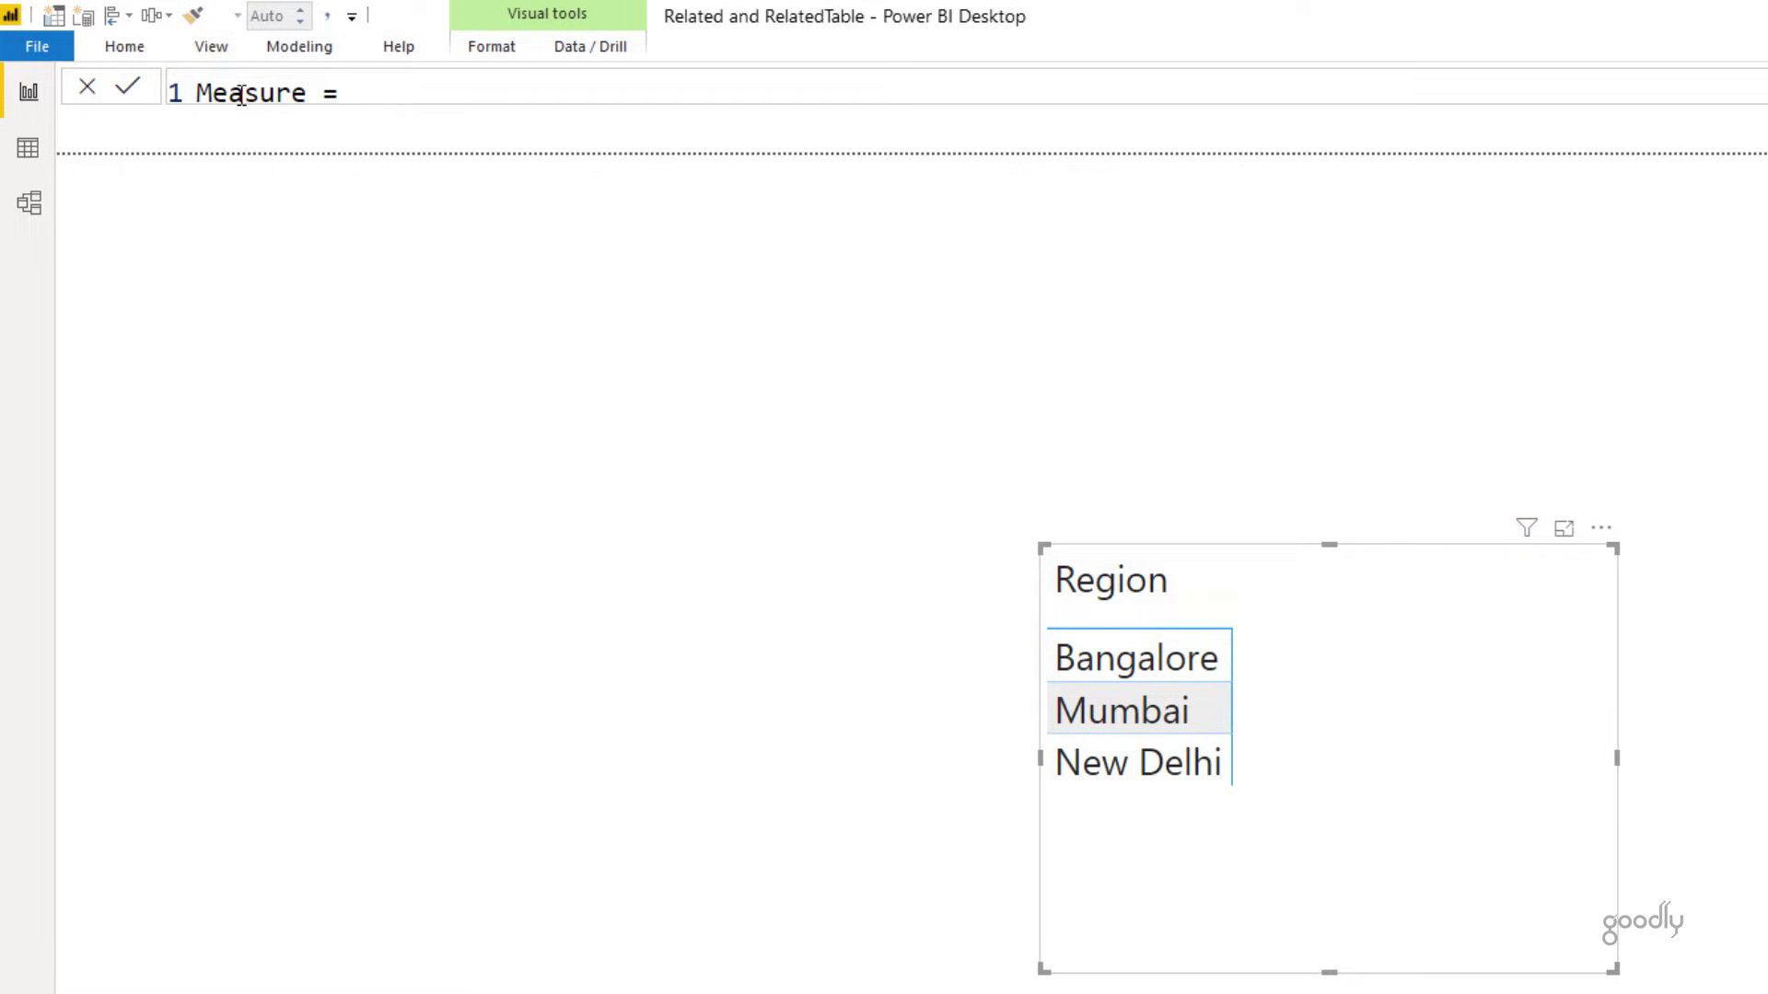
key(shift+Return)
key(BackSpace)
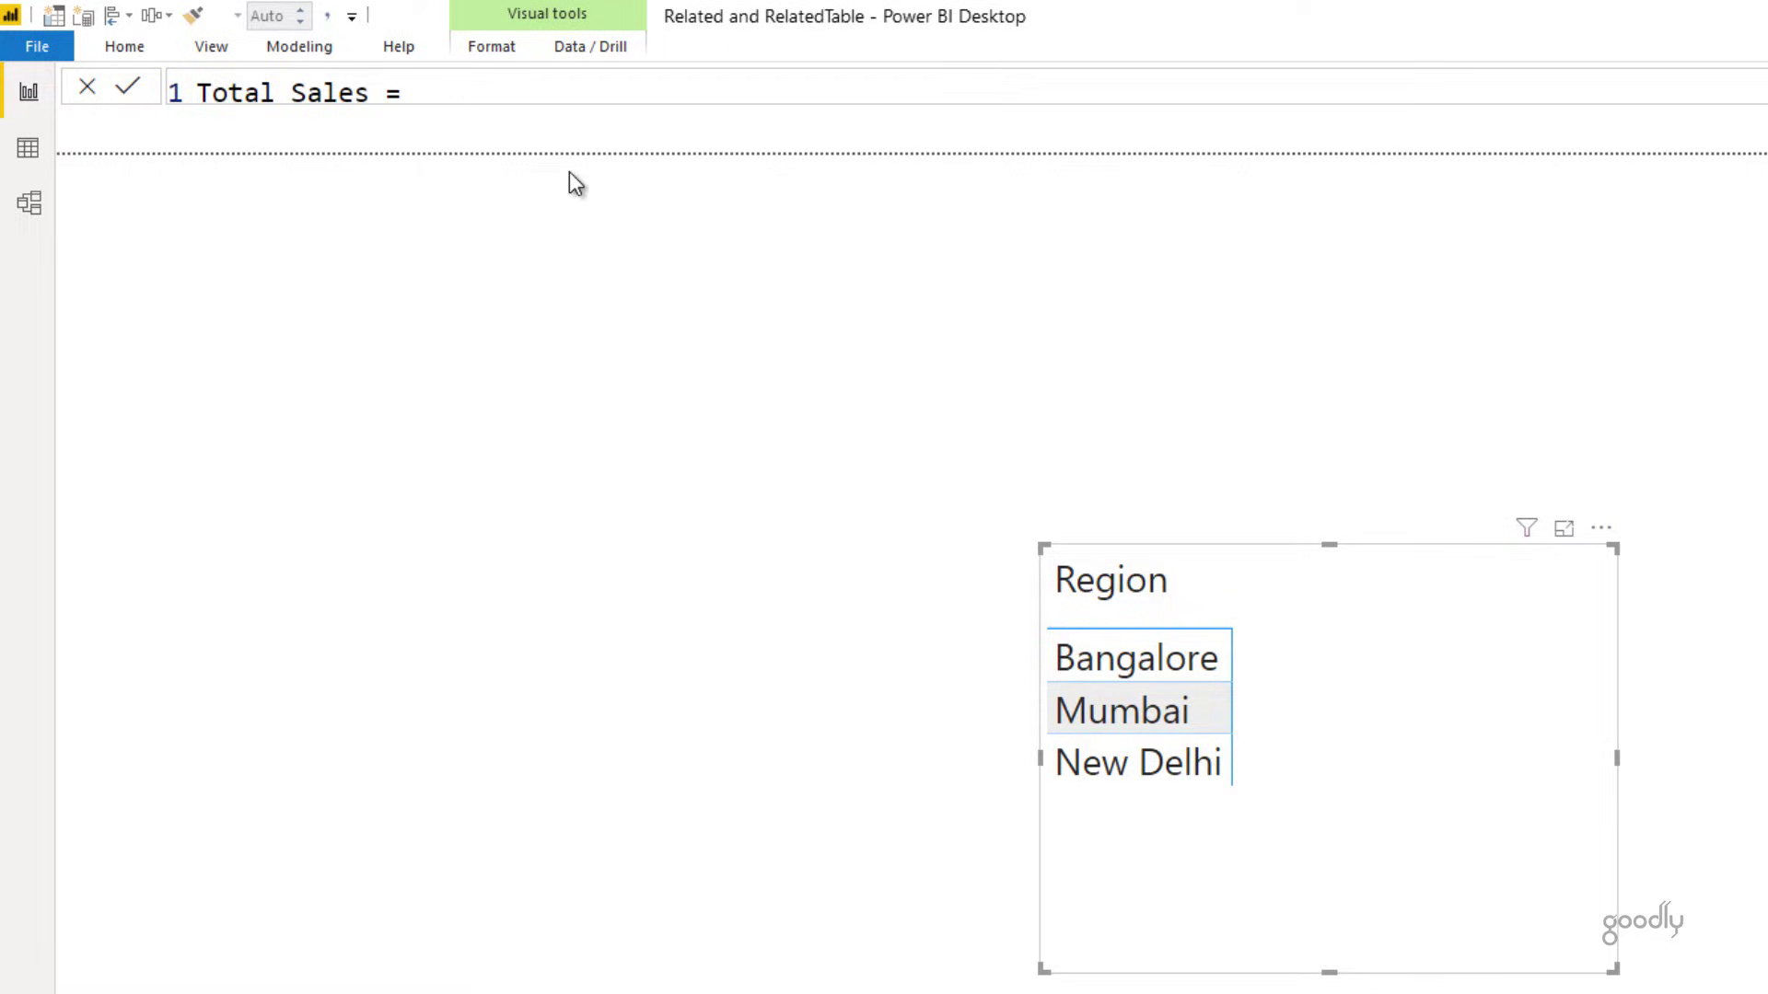
Give Total Sales a placeholder expression of 1, then view Price Lookup's RELATED formula.
key(shift+Return)
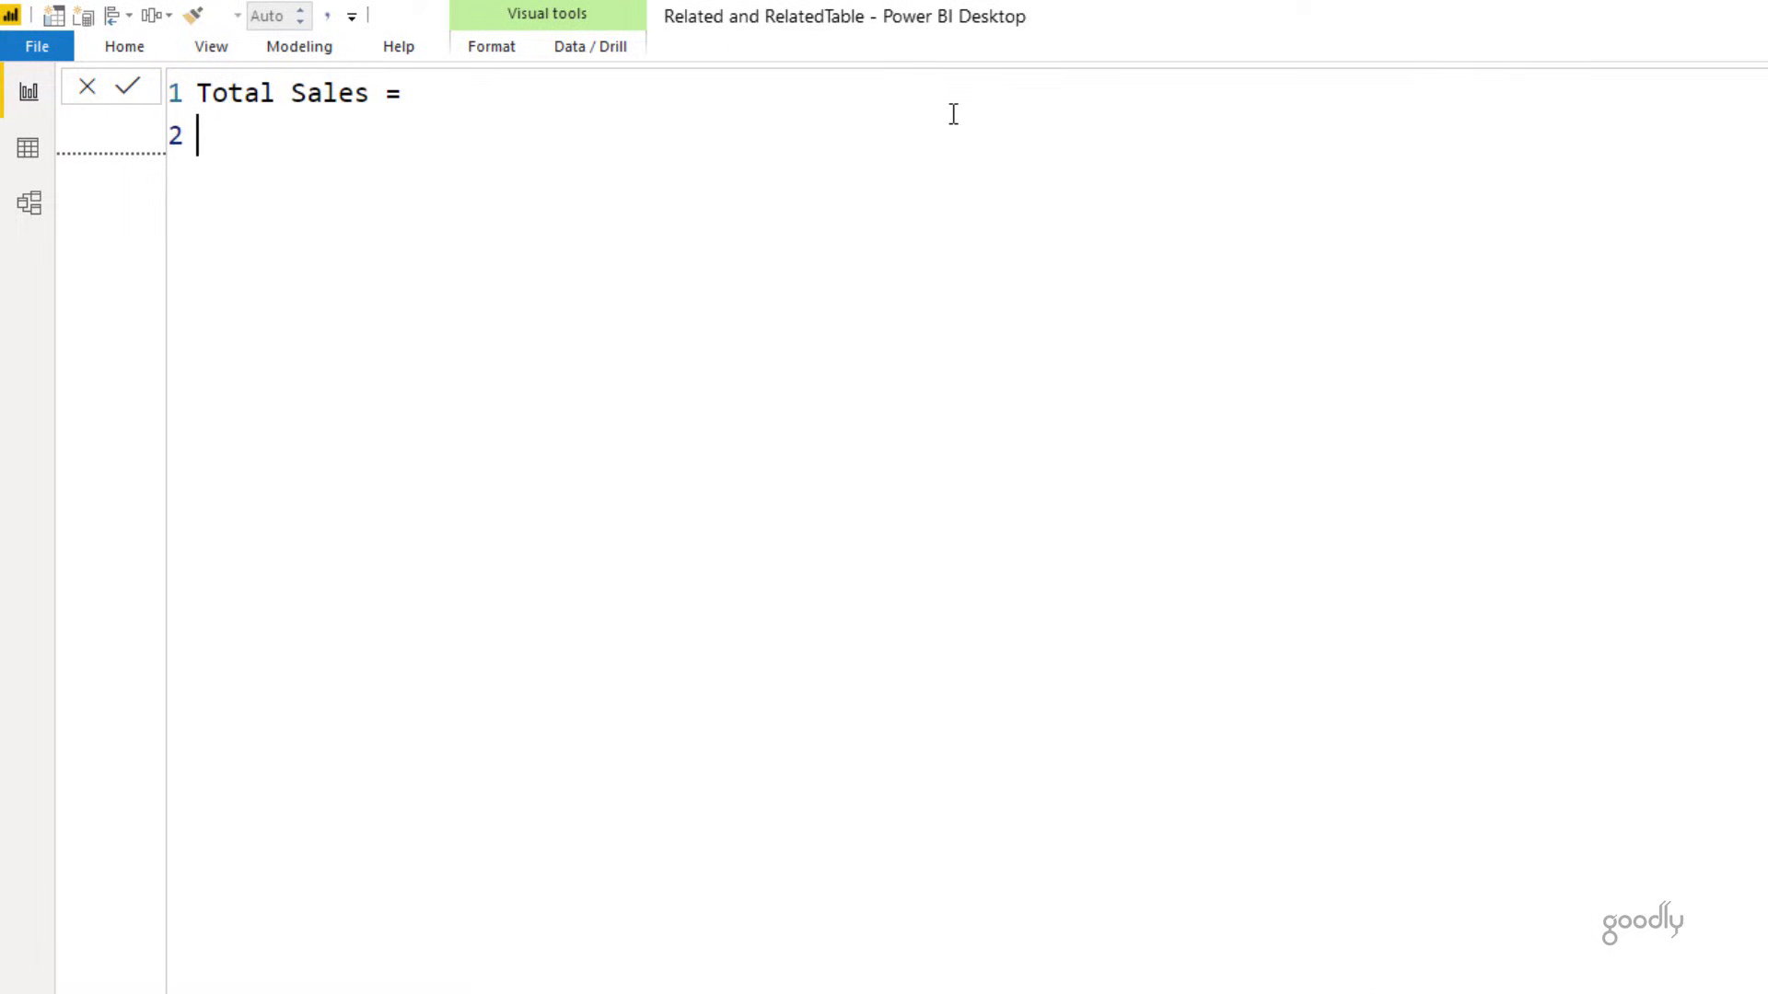
text(rel)
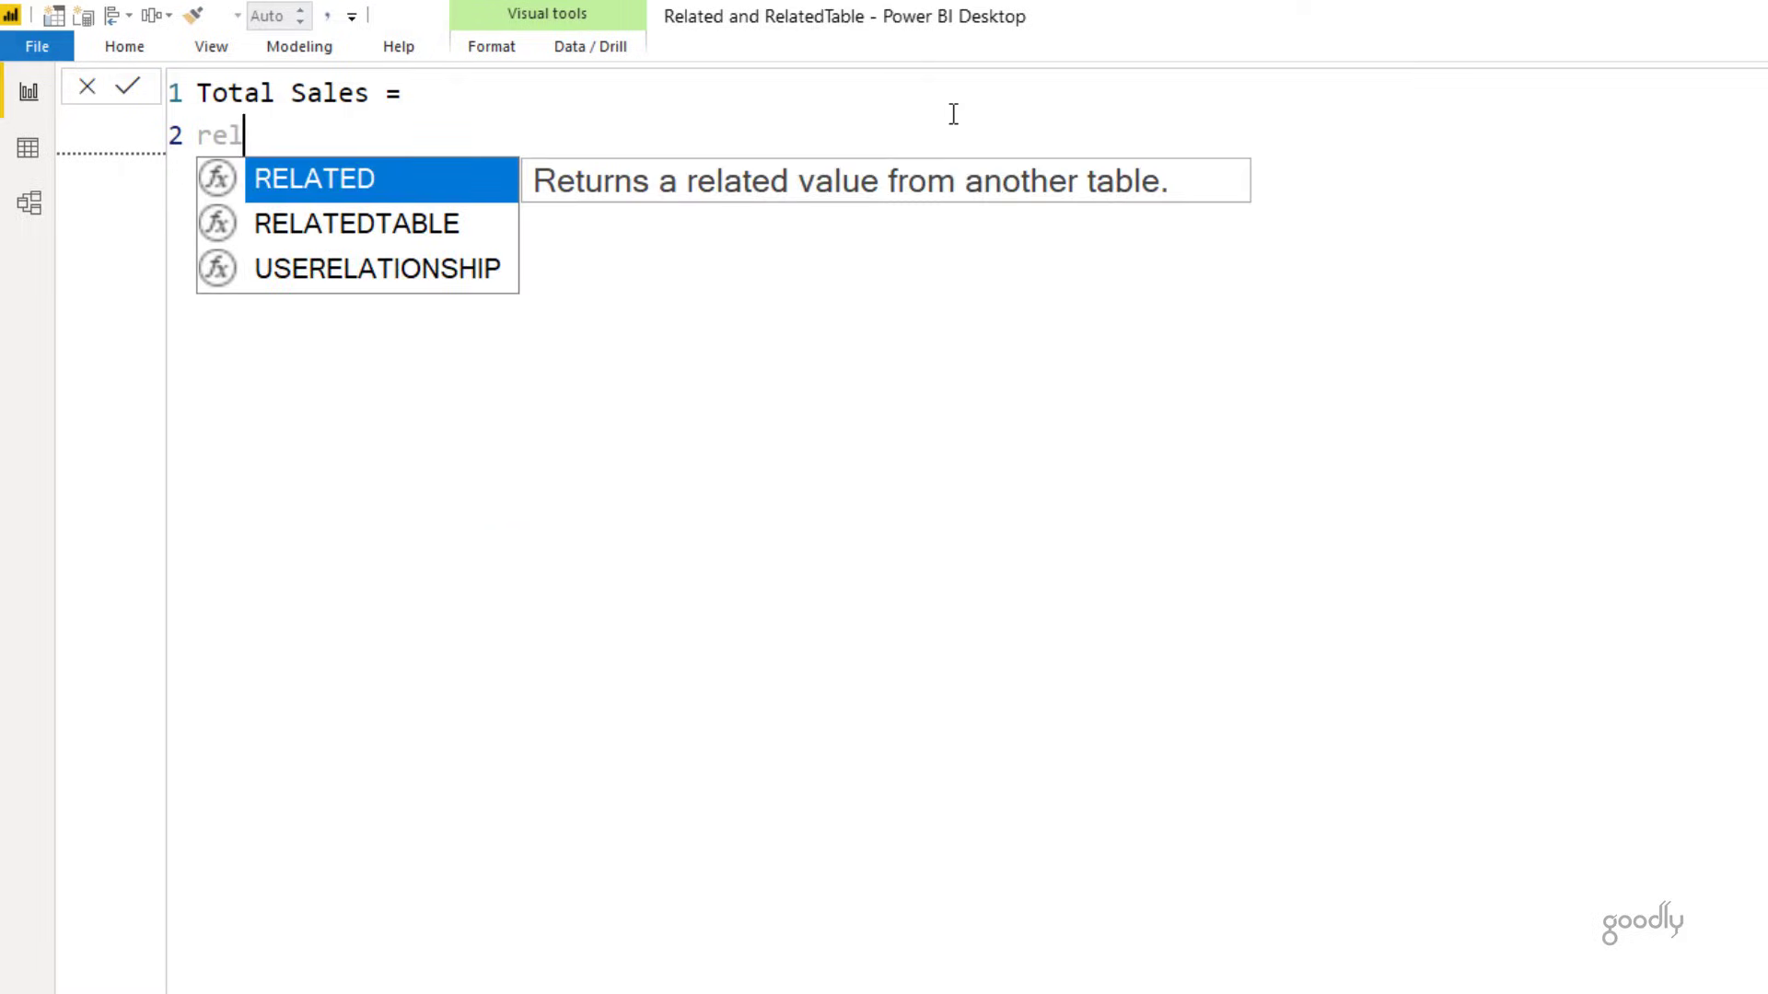
key(Tab)
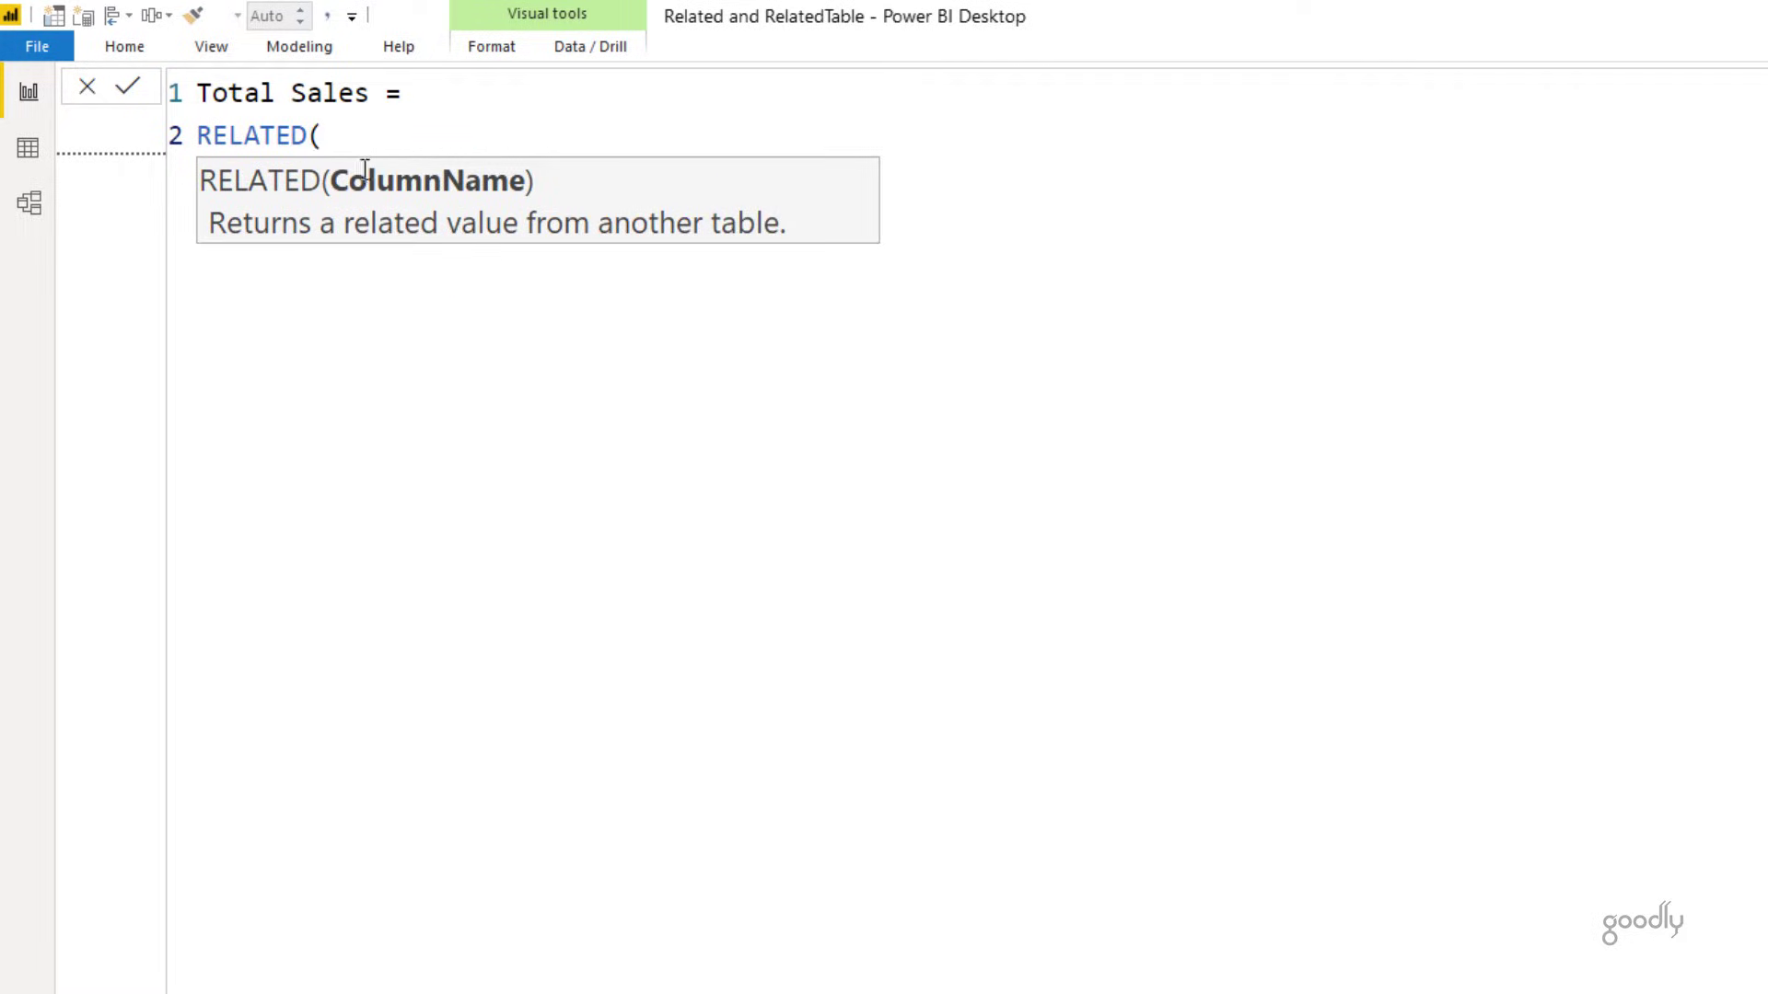
key(shift+Home)
text(1)
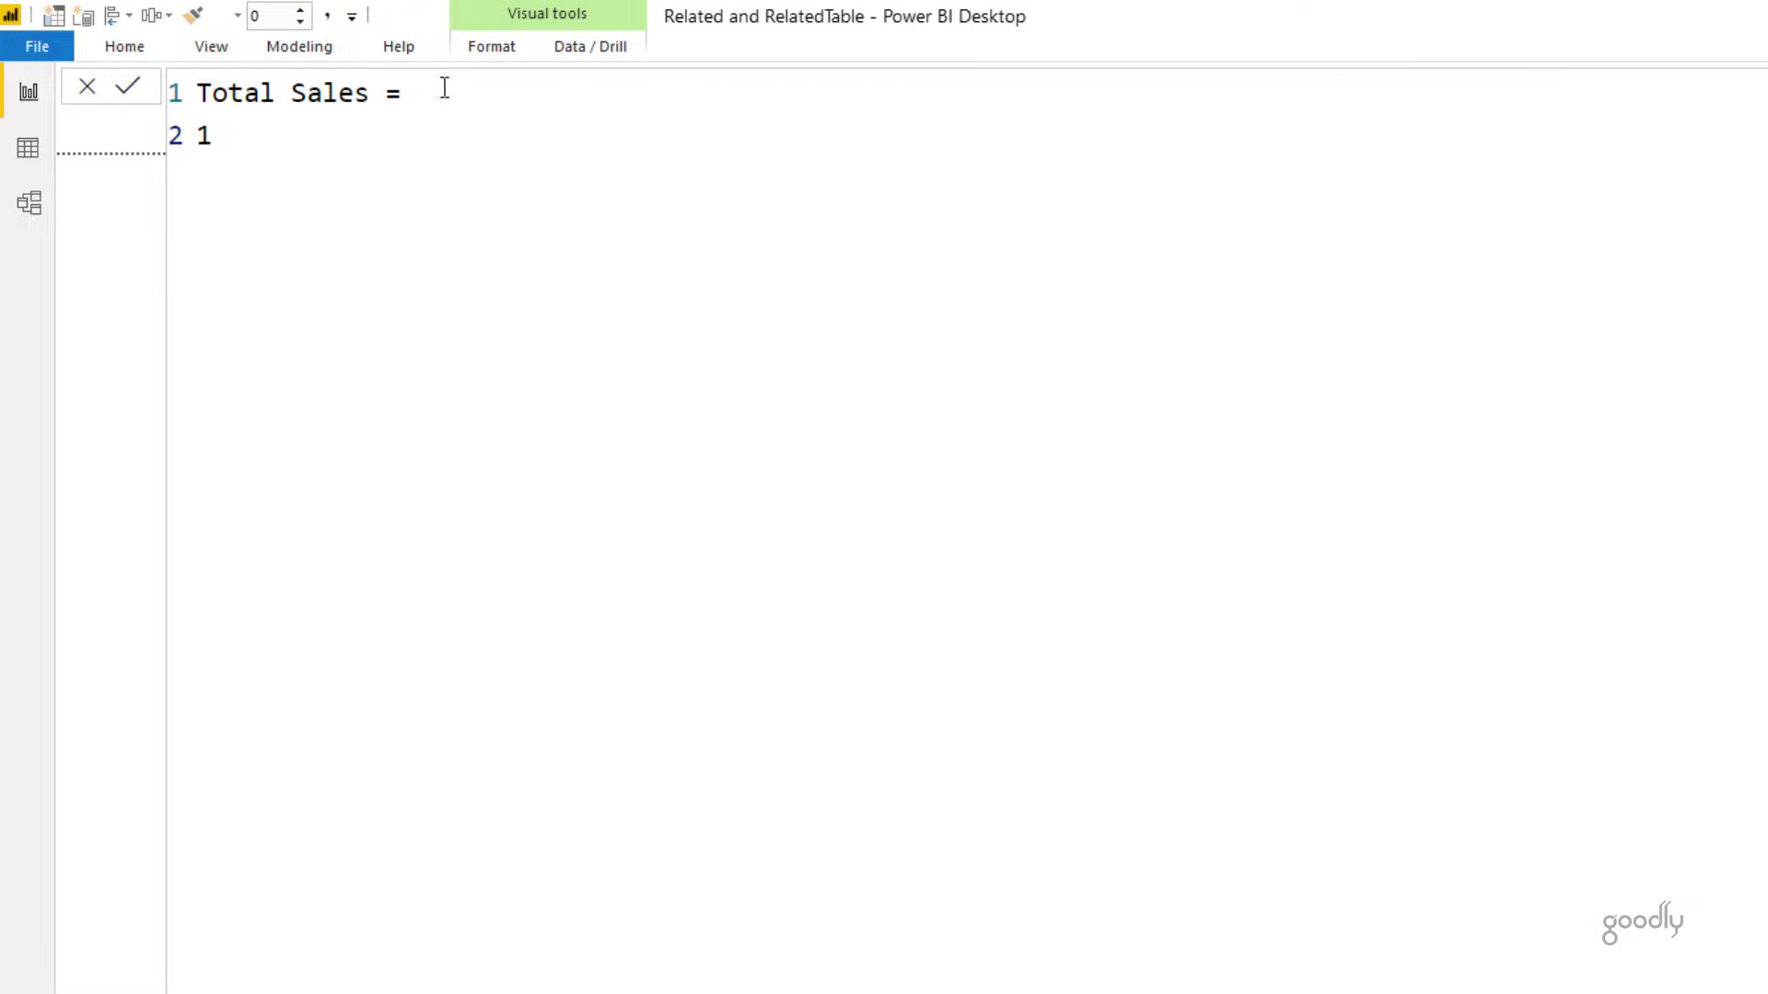
click(28, 148)
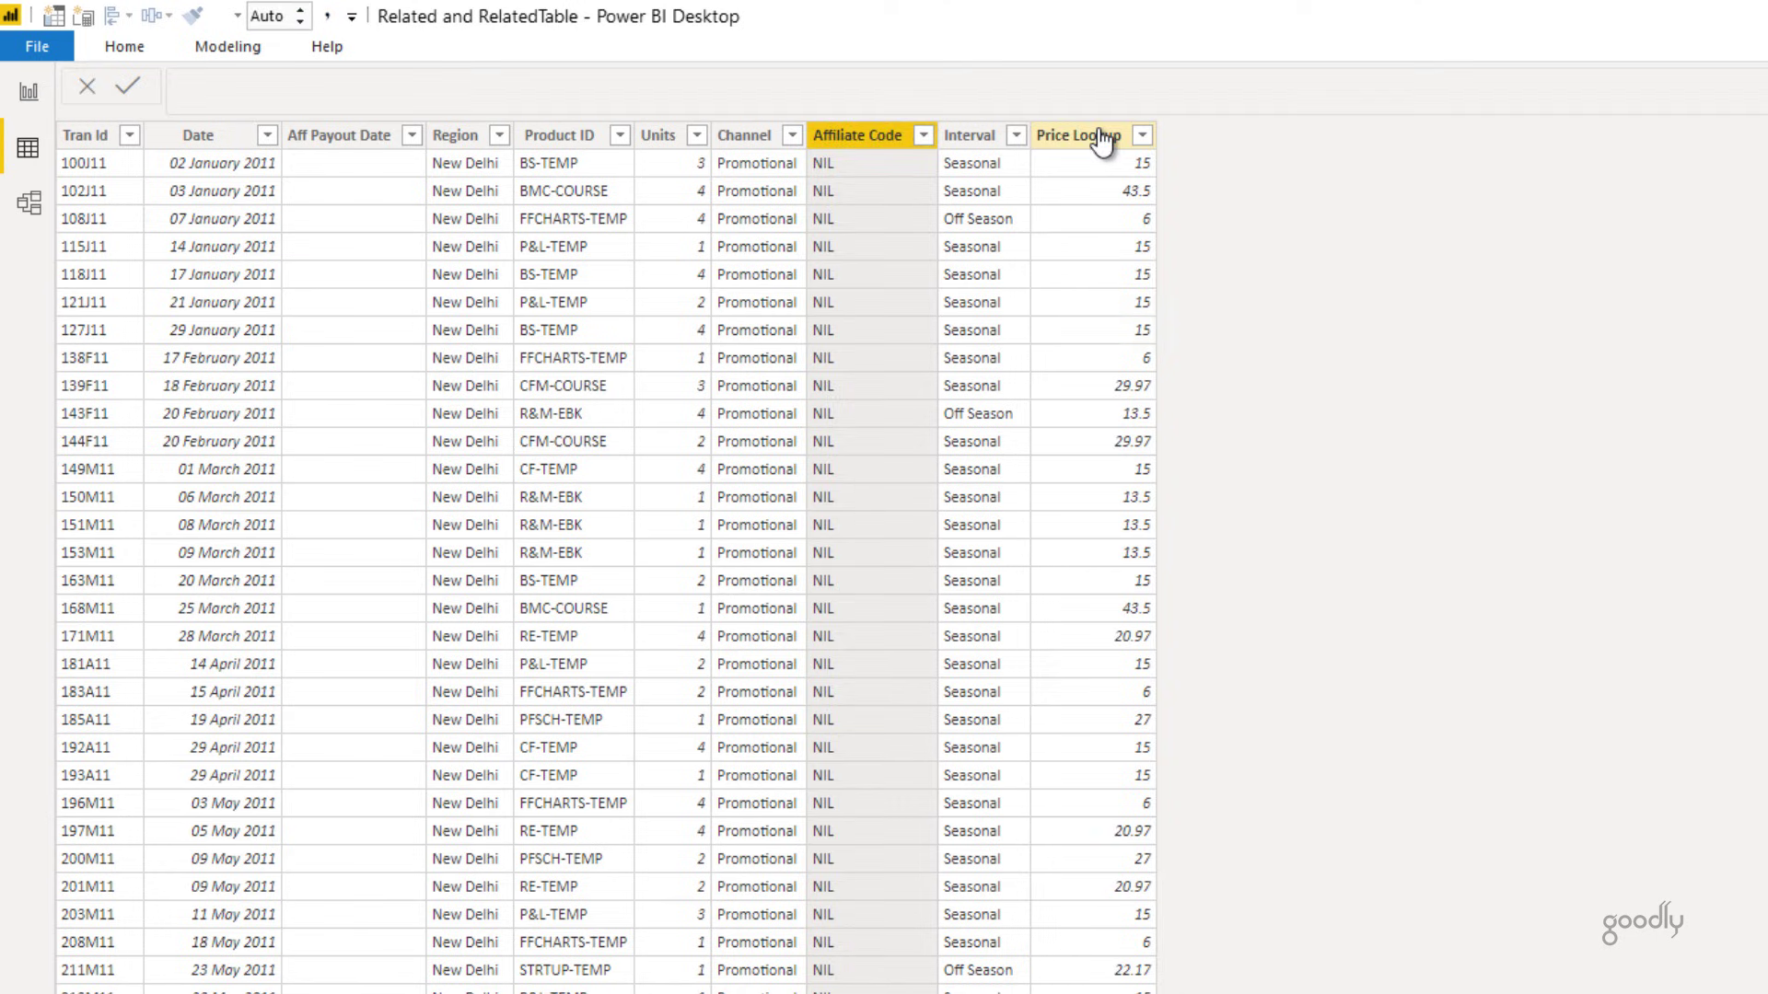
click(1124, 136)
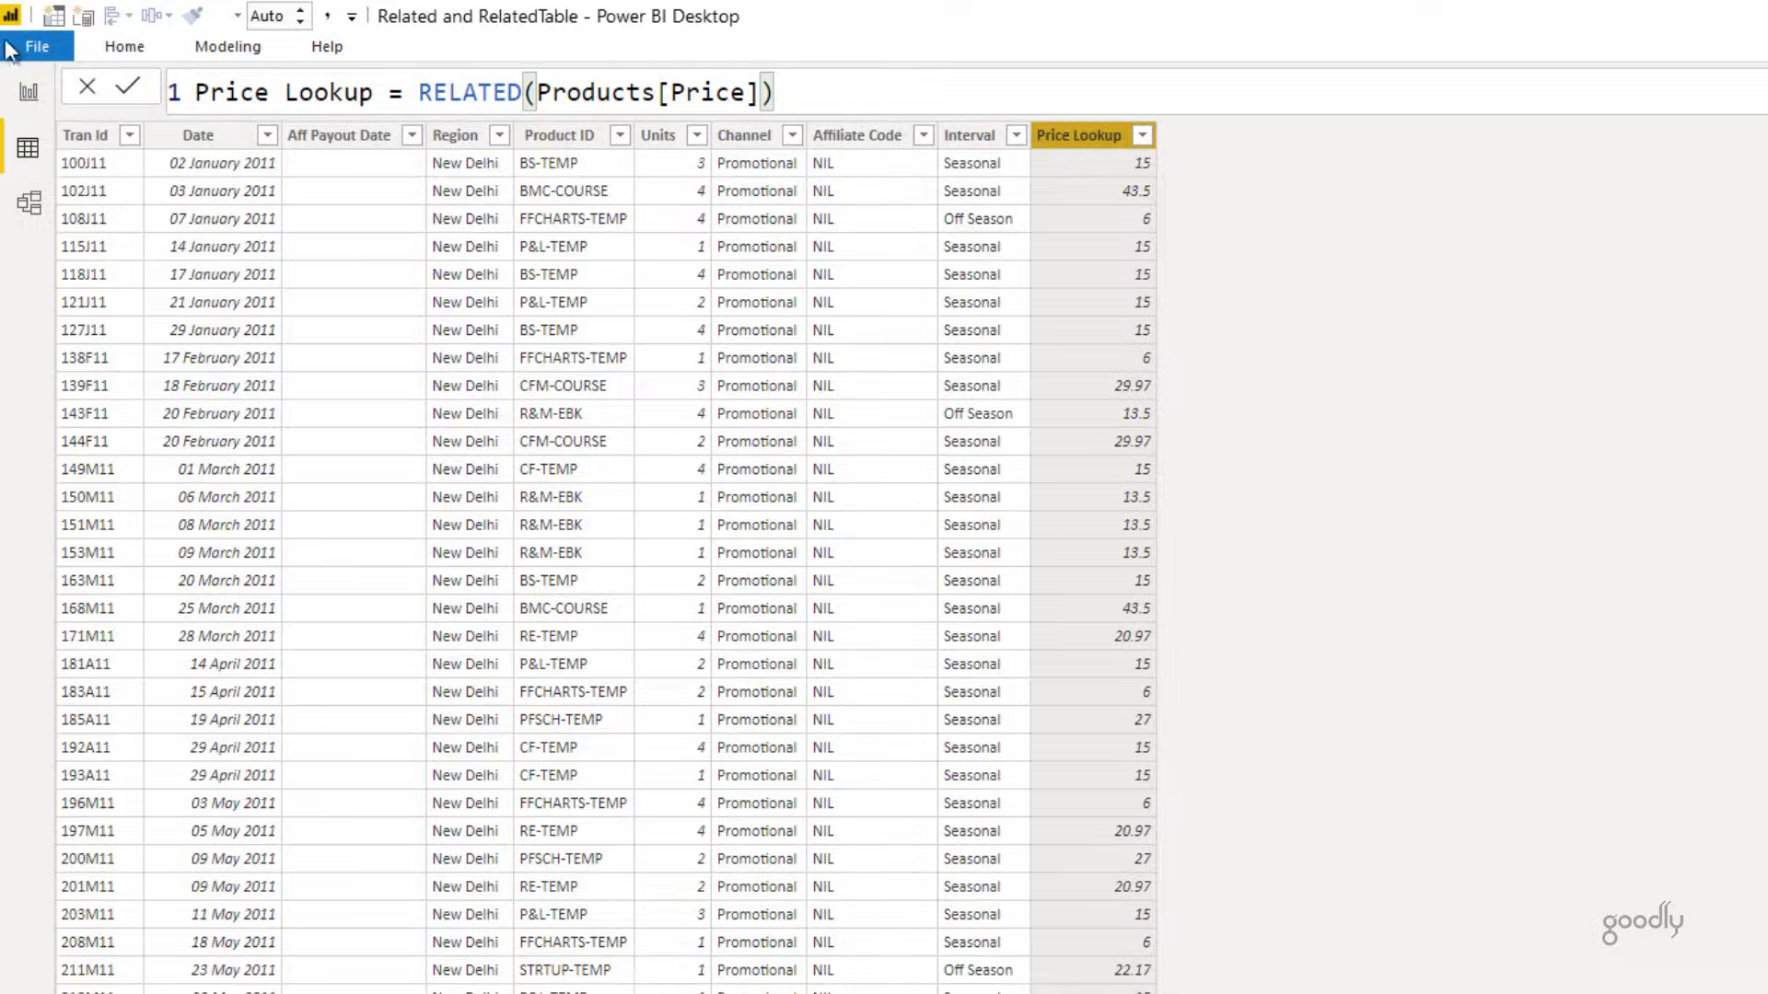
Replace the placeholder 1 in Total Sales with SUMX over the Sales table.
click(14, 114)
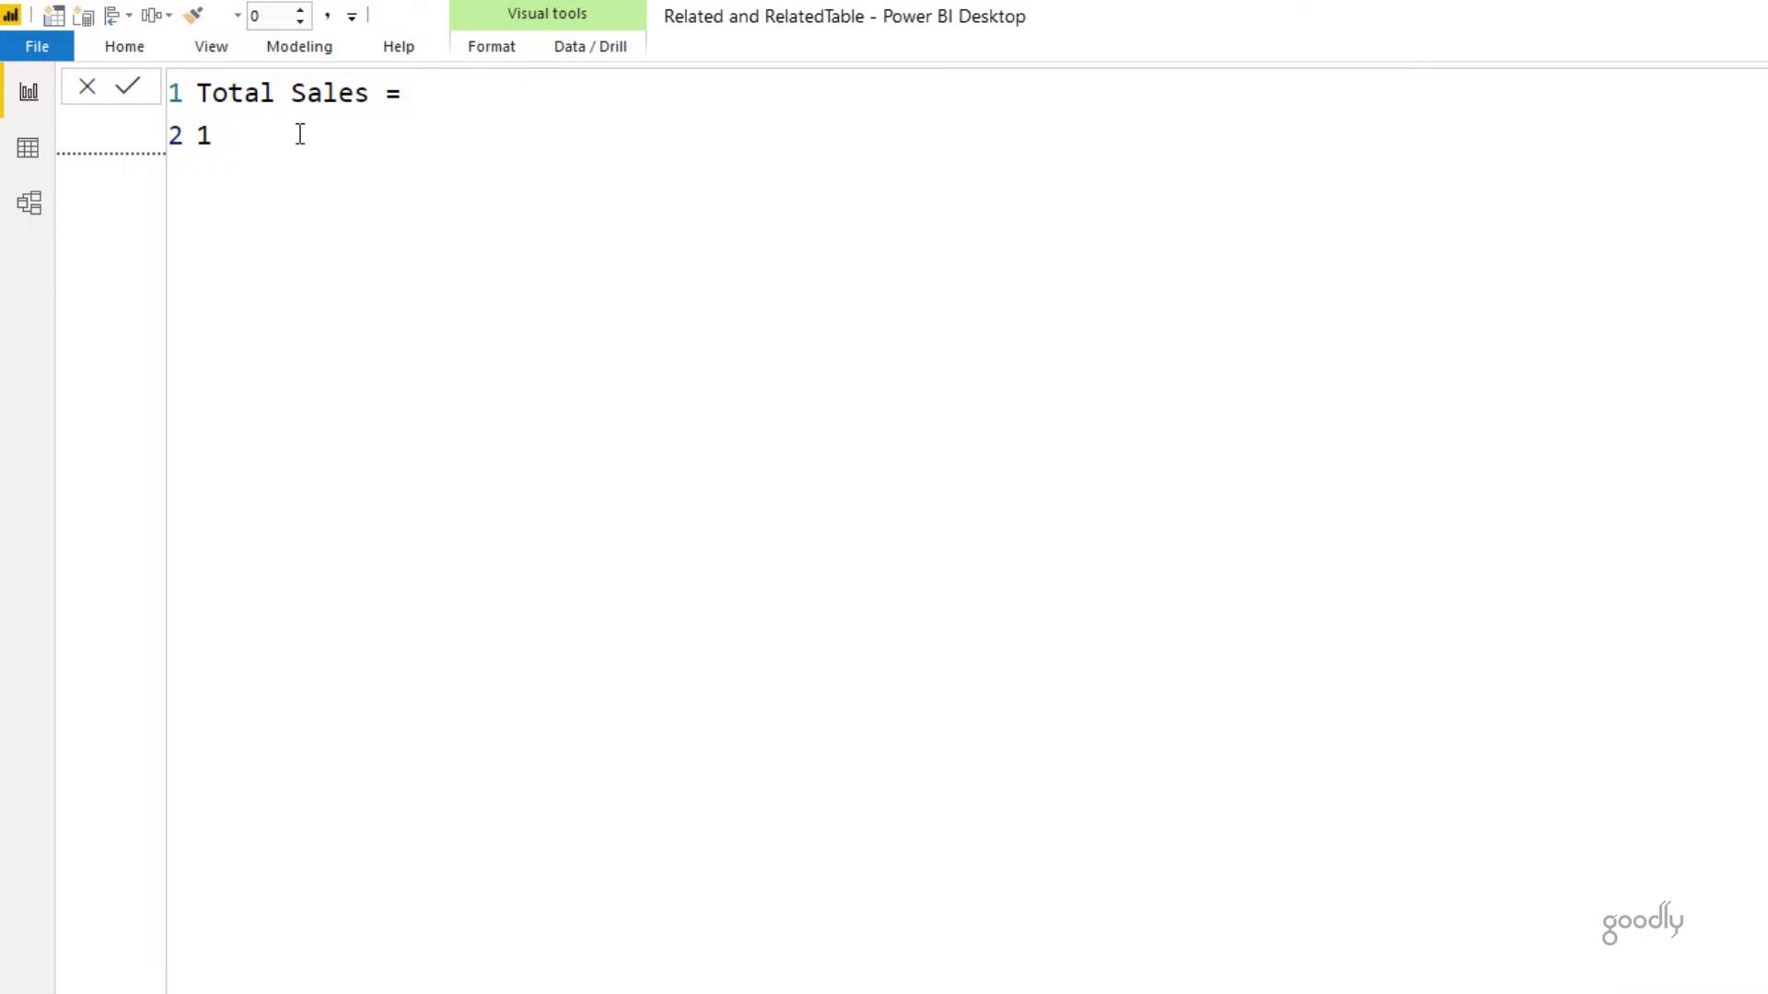
key(BackSpace)
key(BackSpace)
text(sumx()
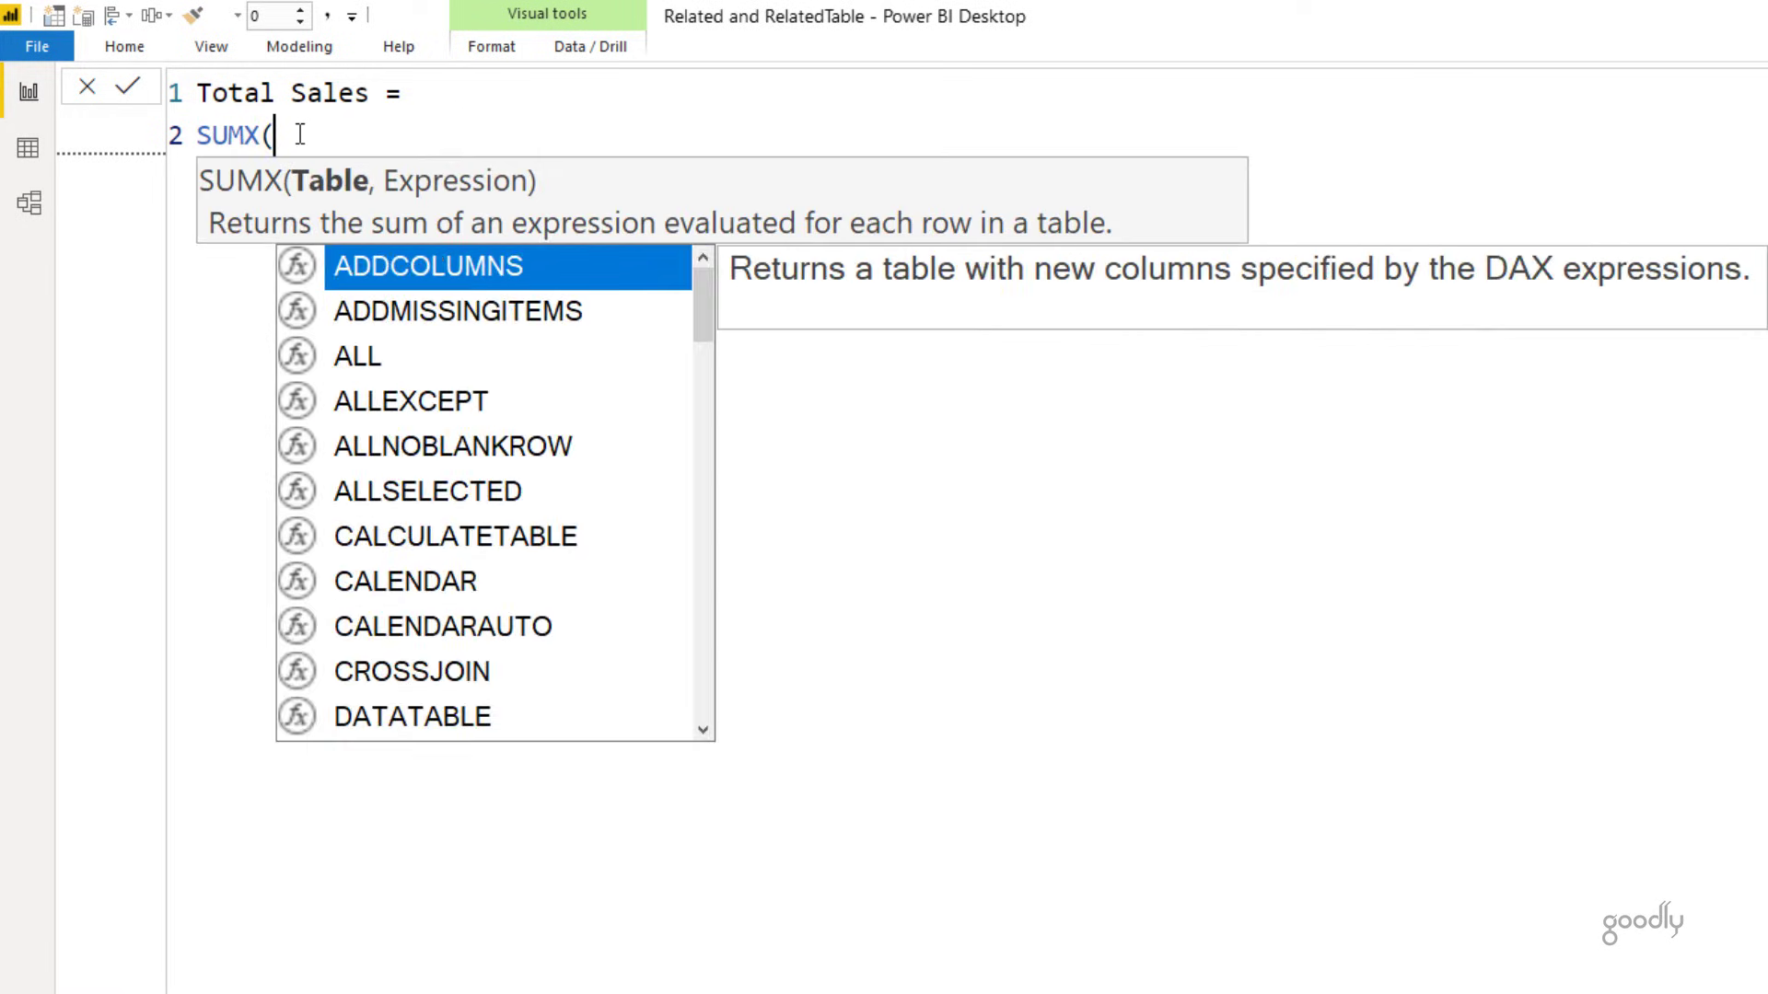
key(shift+Return)
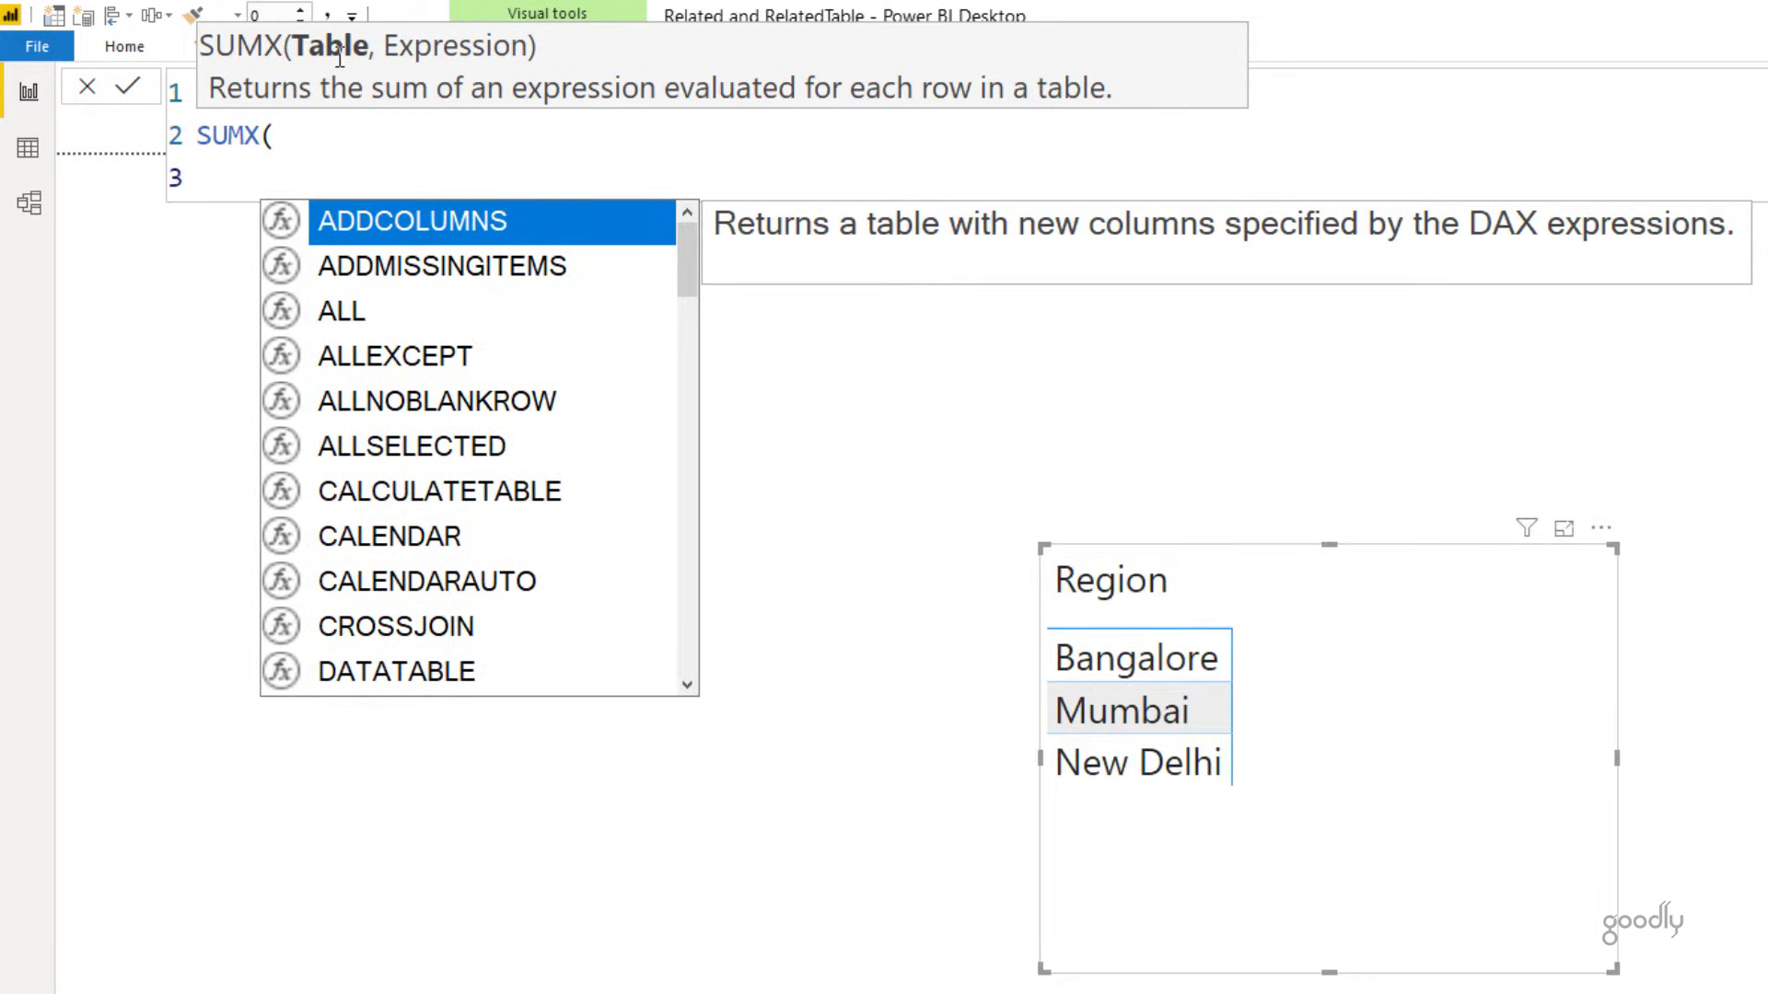
text(sales)
key(Tab)
text(,)
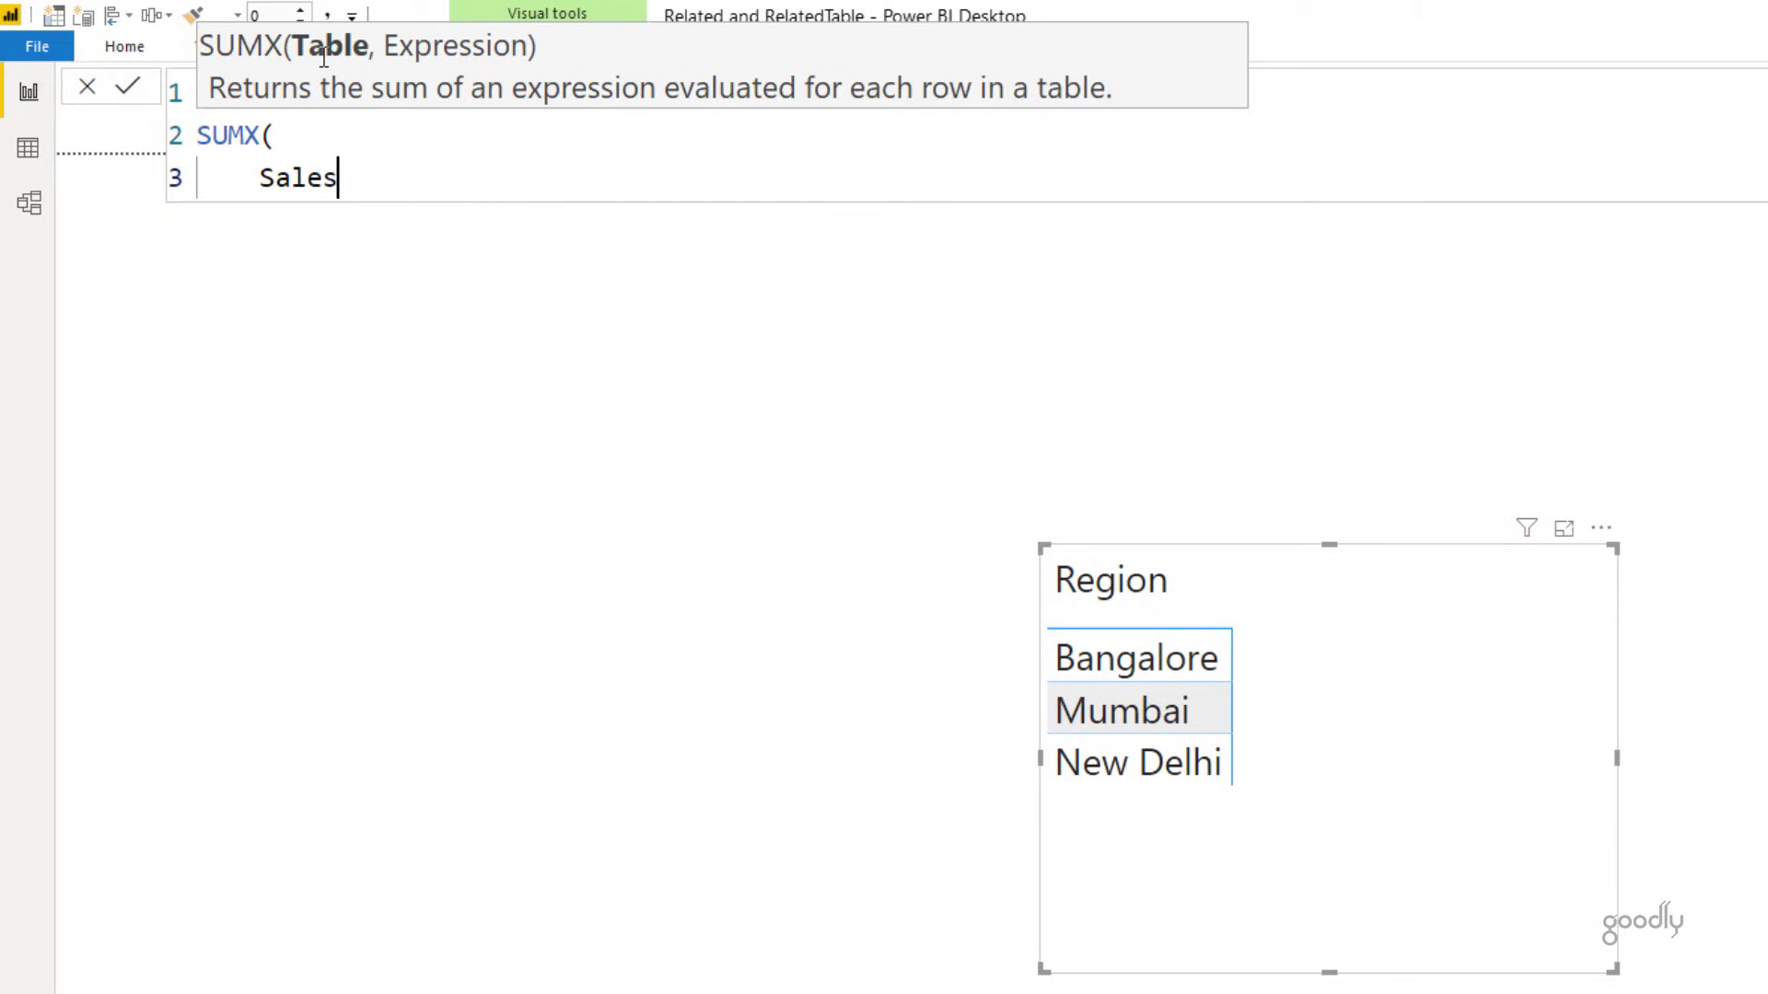
key(shift+Return)
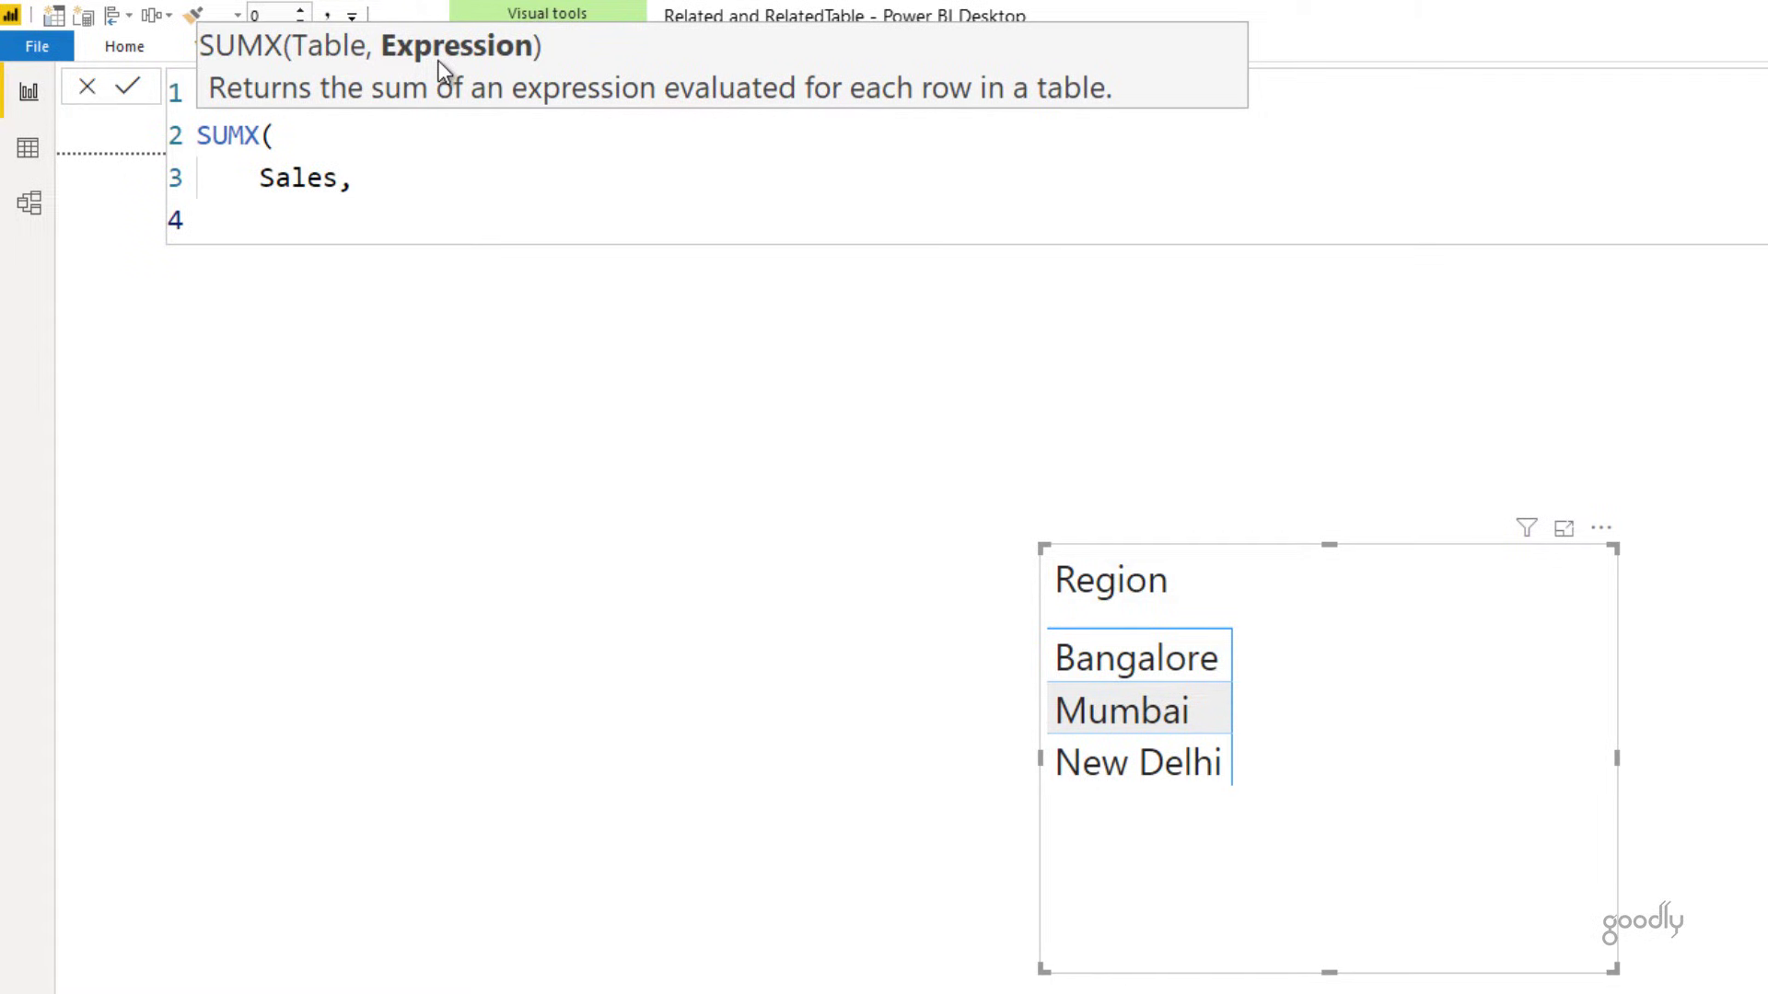
Finish the expression RELATED(Products[Price]) * Sales[Units] and add Total Sales to the Region table.
text(RELATED()
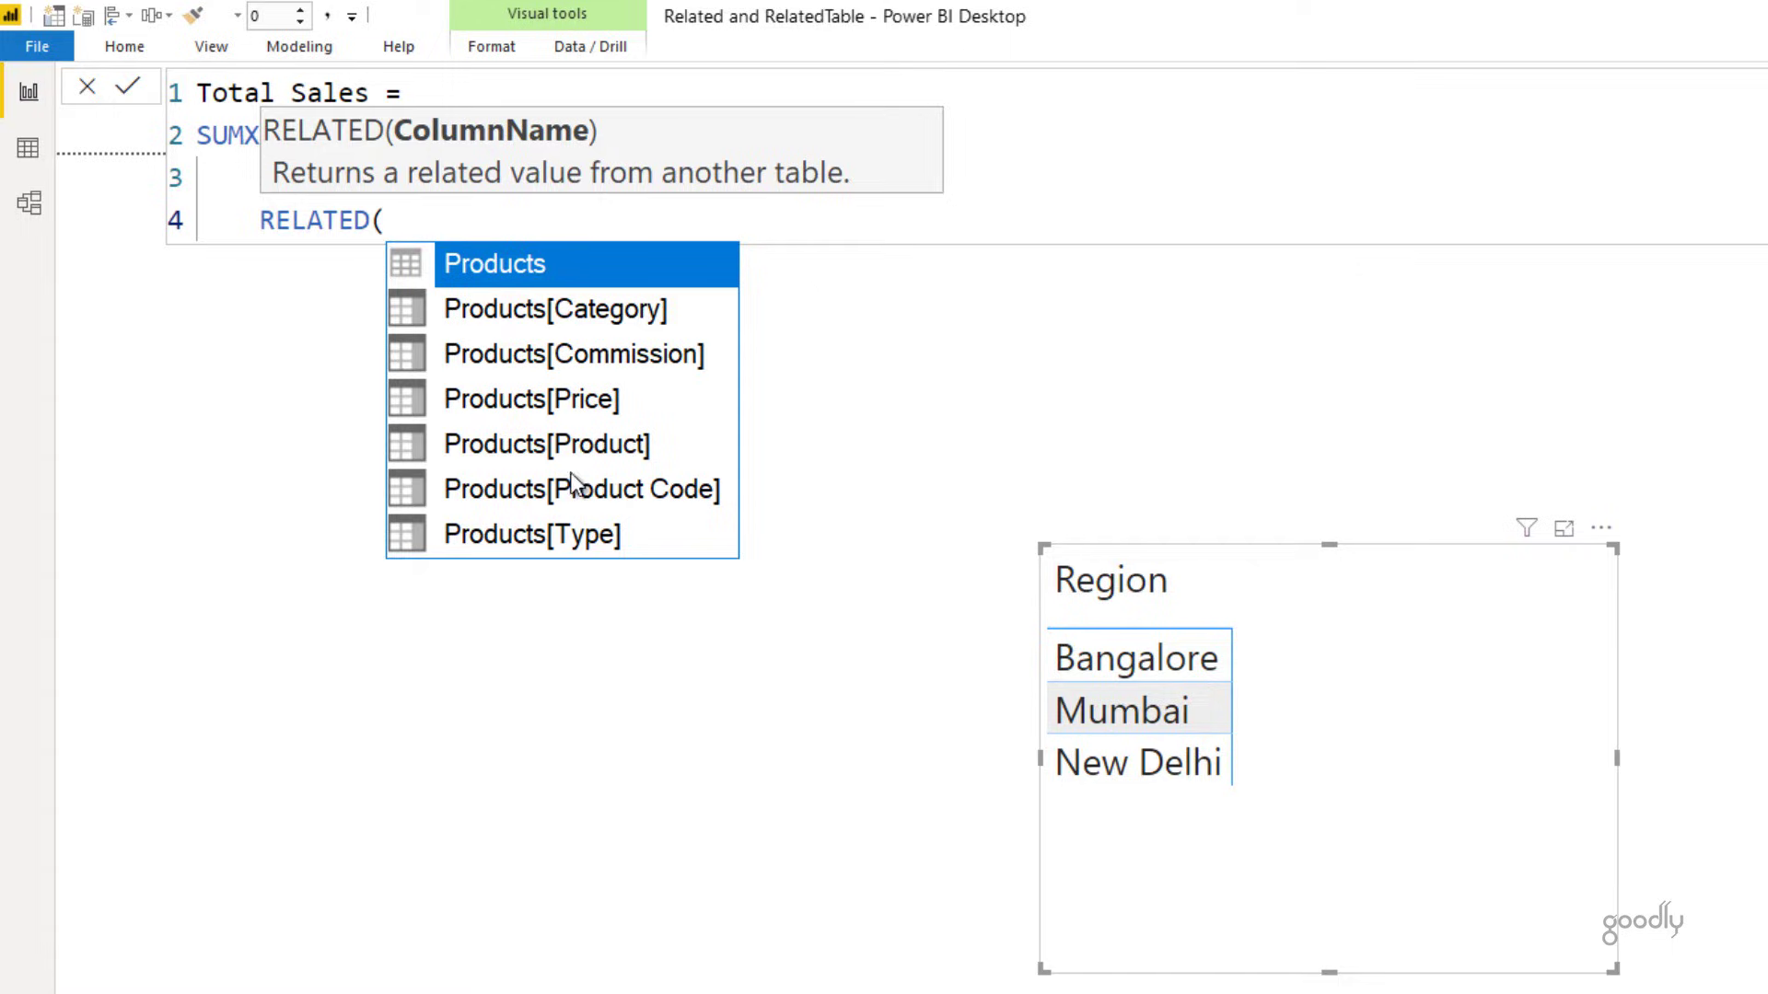
click(566, 411)
key(Tab)
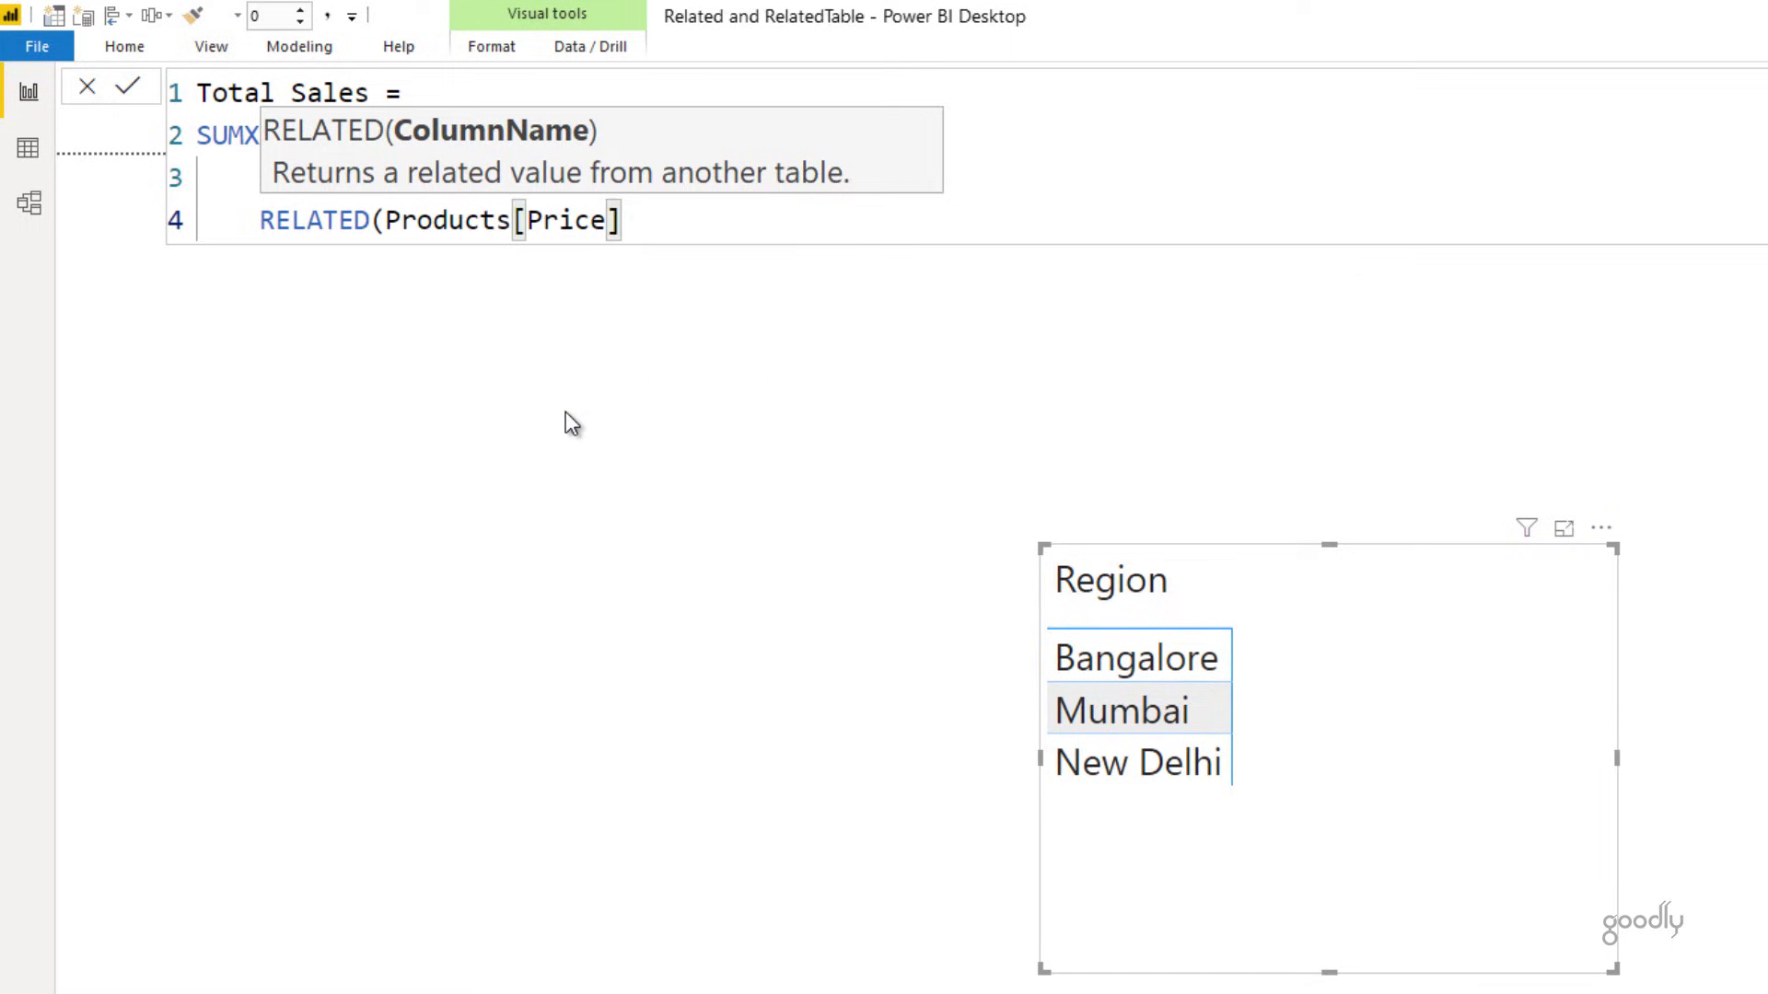
text())
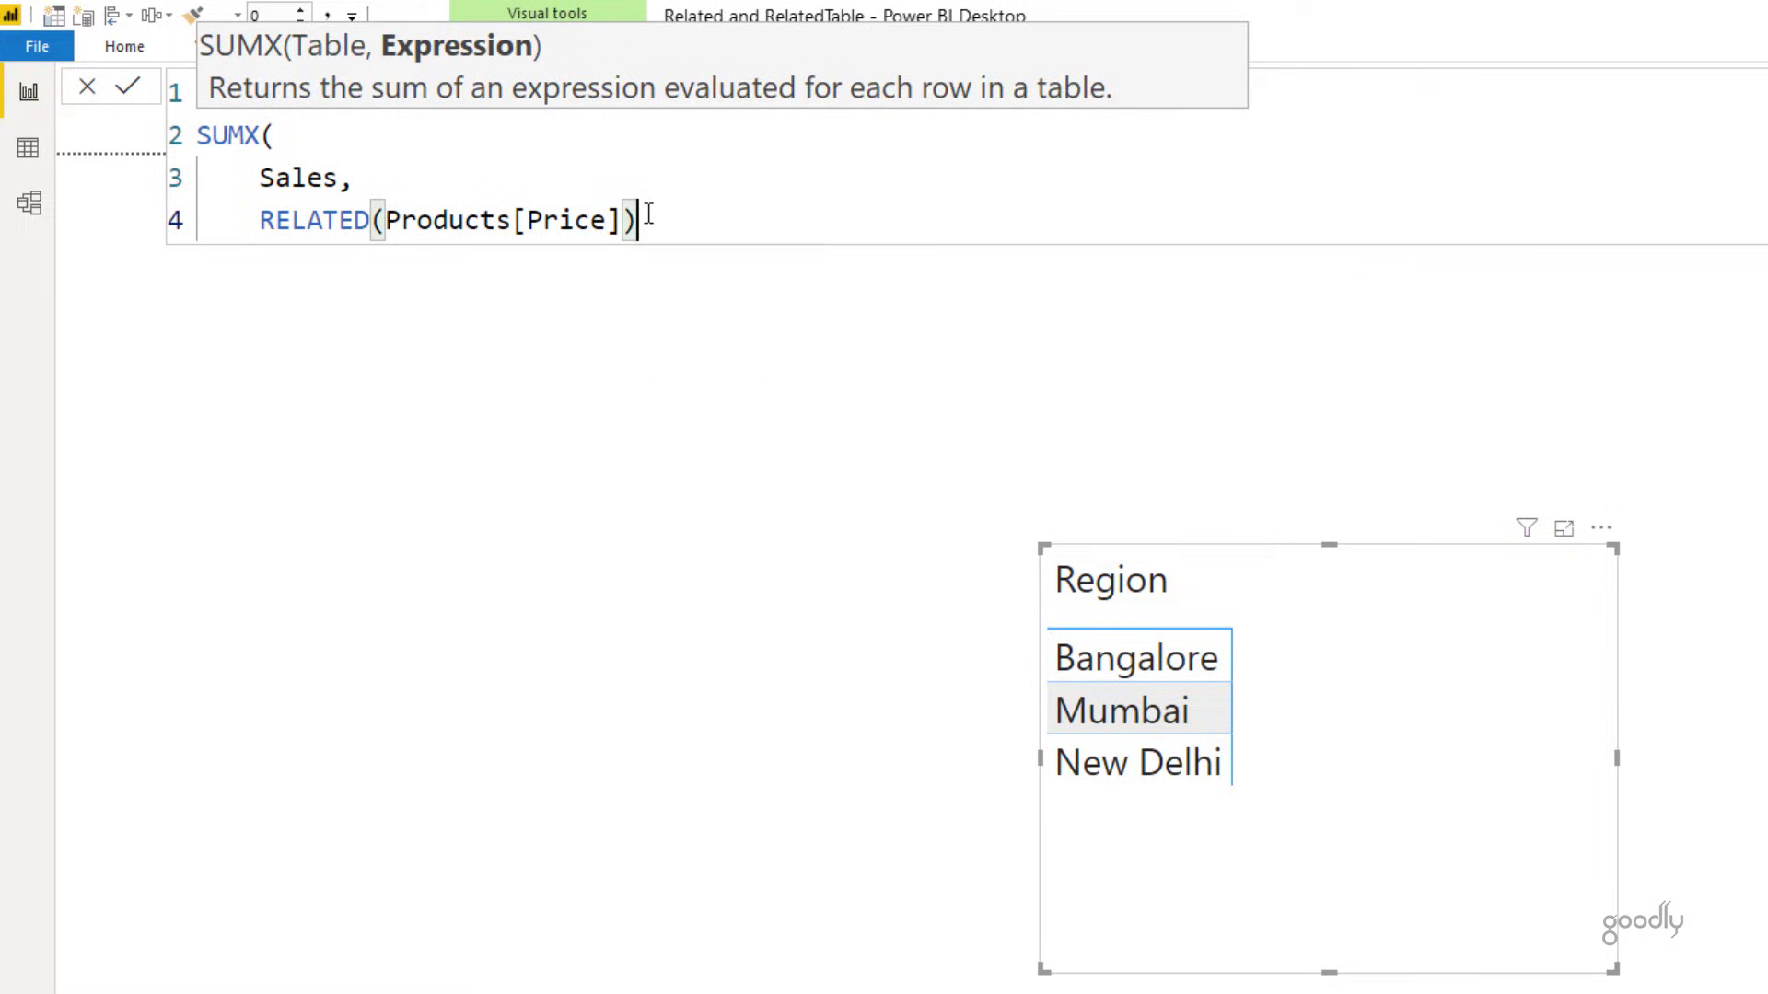
text( * unit)
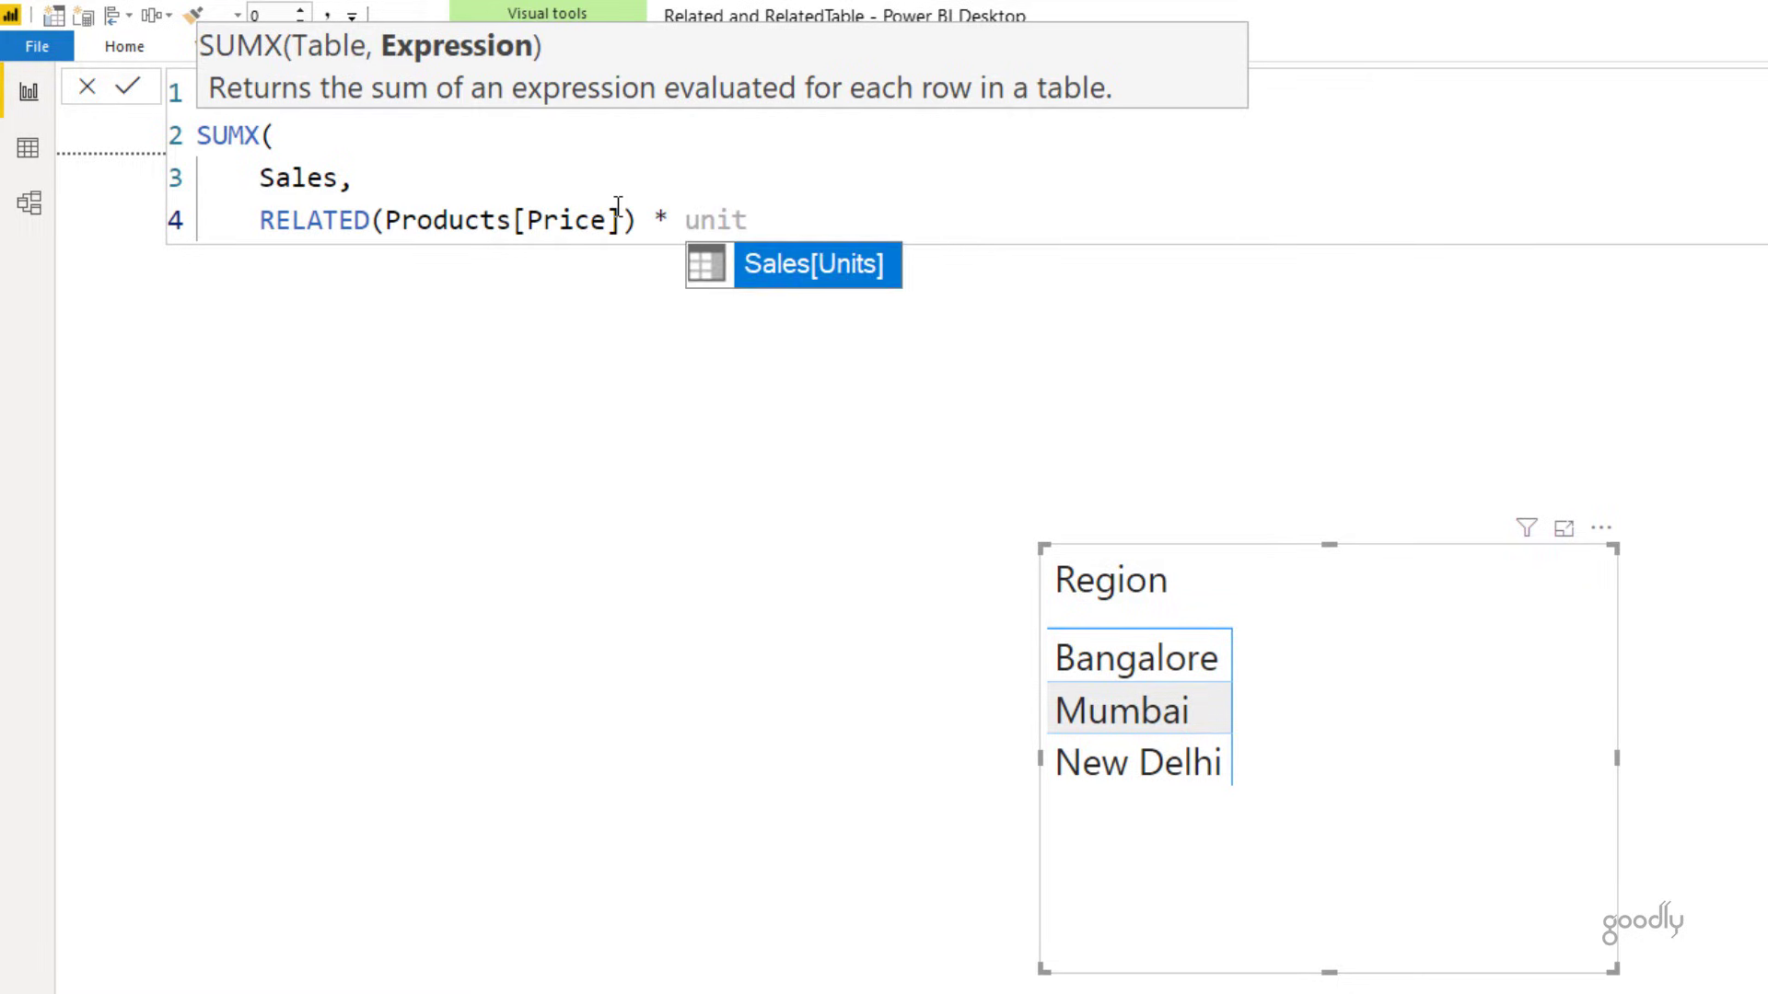
key(Tab)
key(shift+Return)
key(BackSpace)
text())
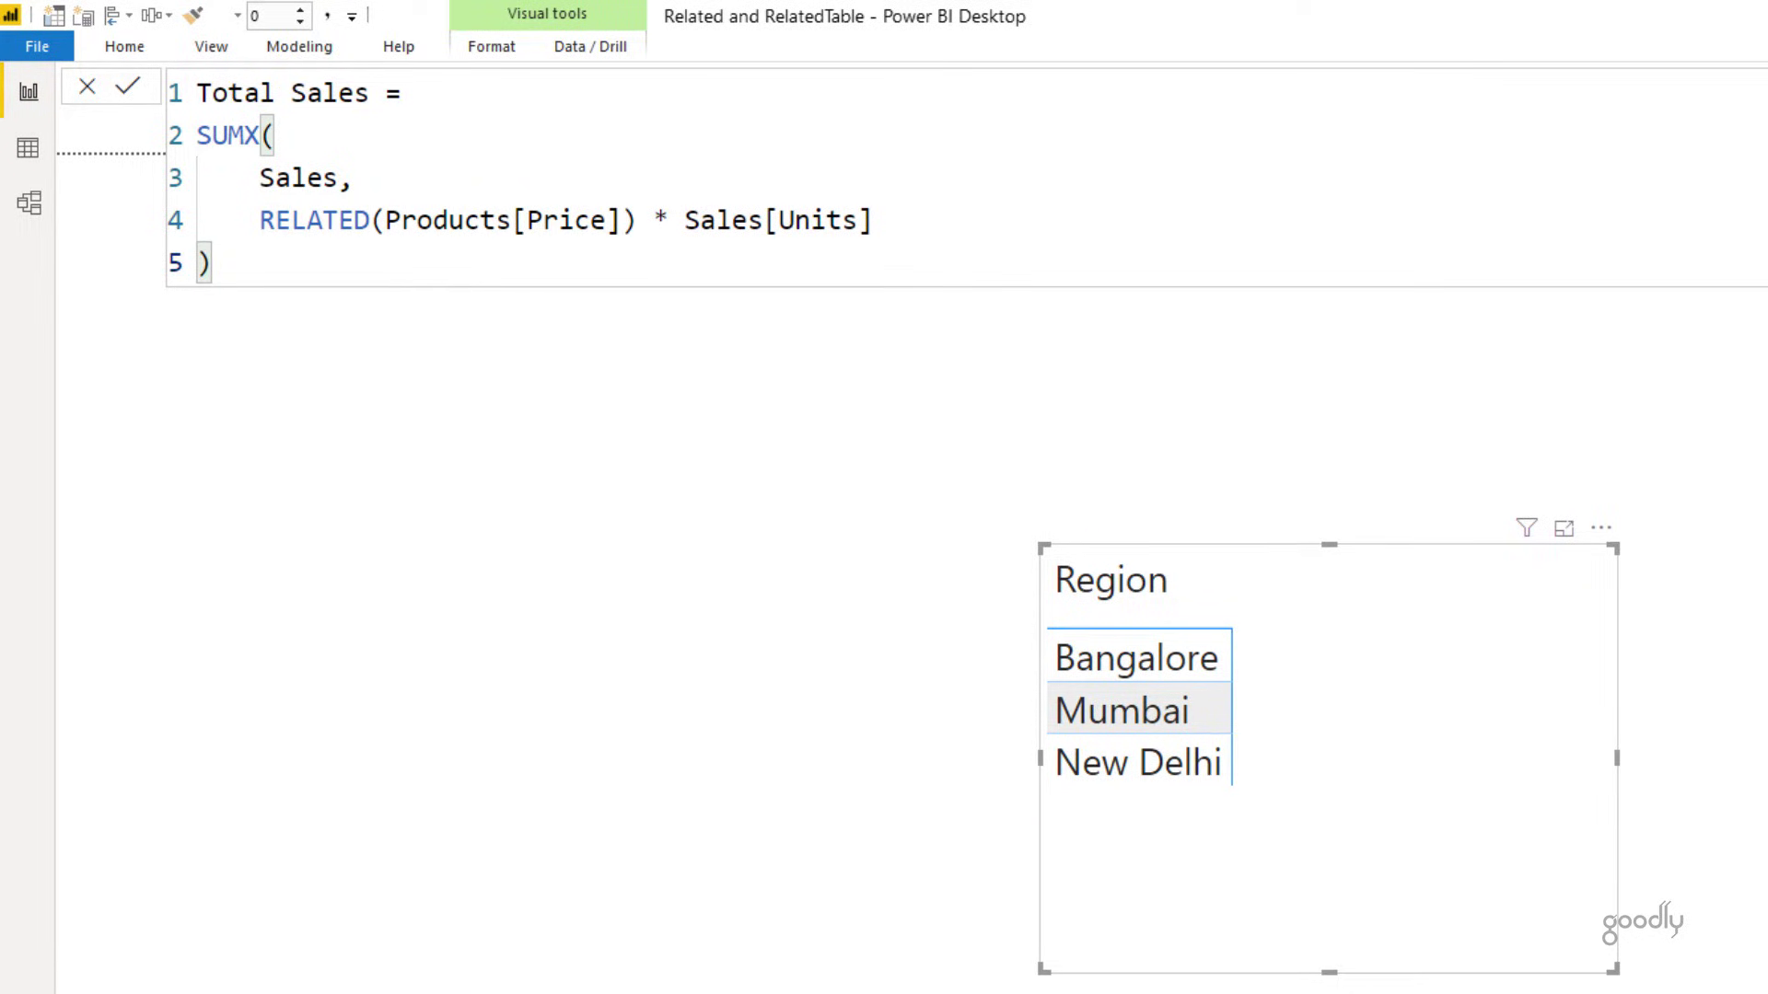
drag(1703, 681, 1408, 704)
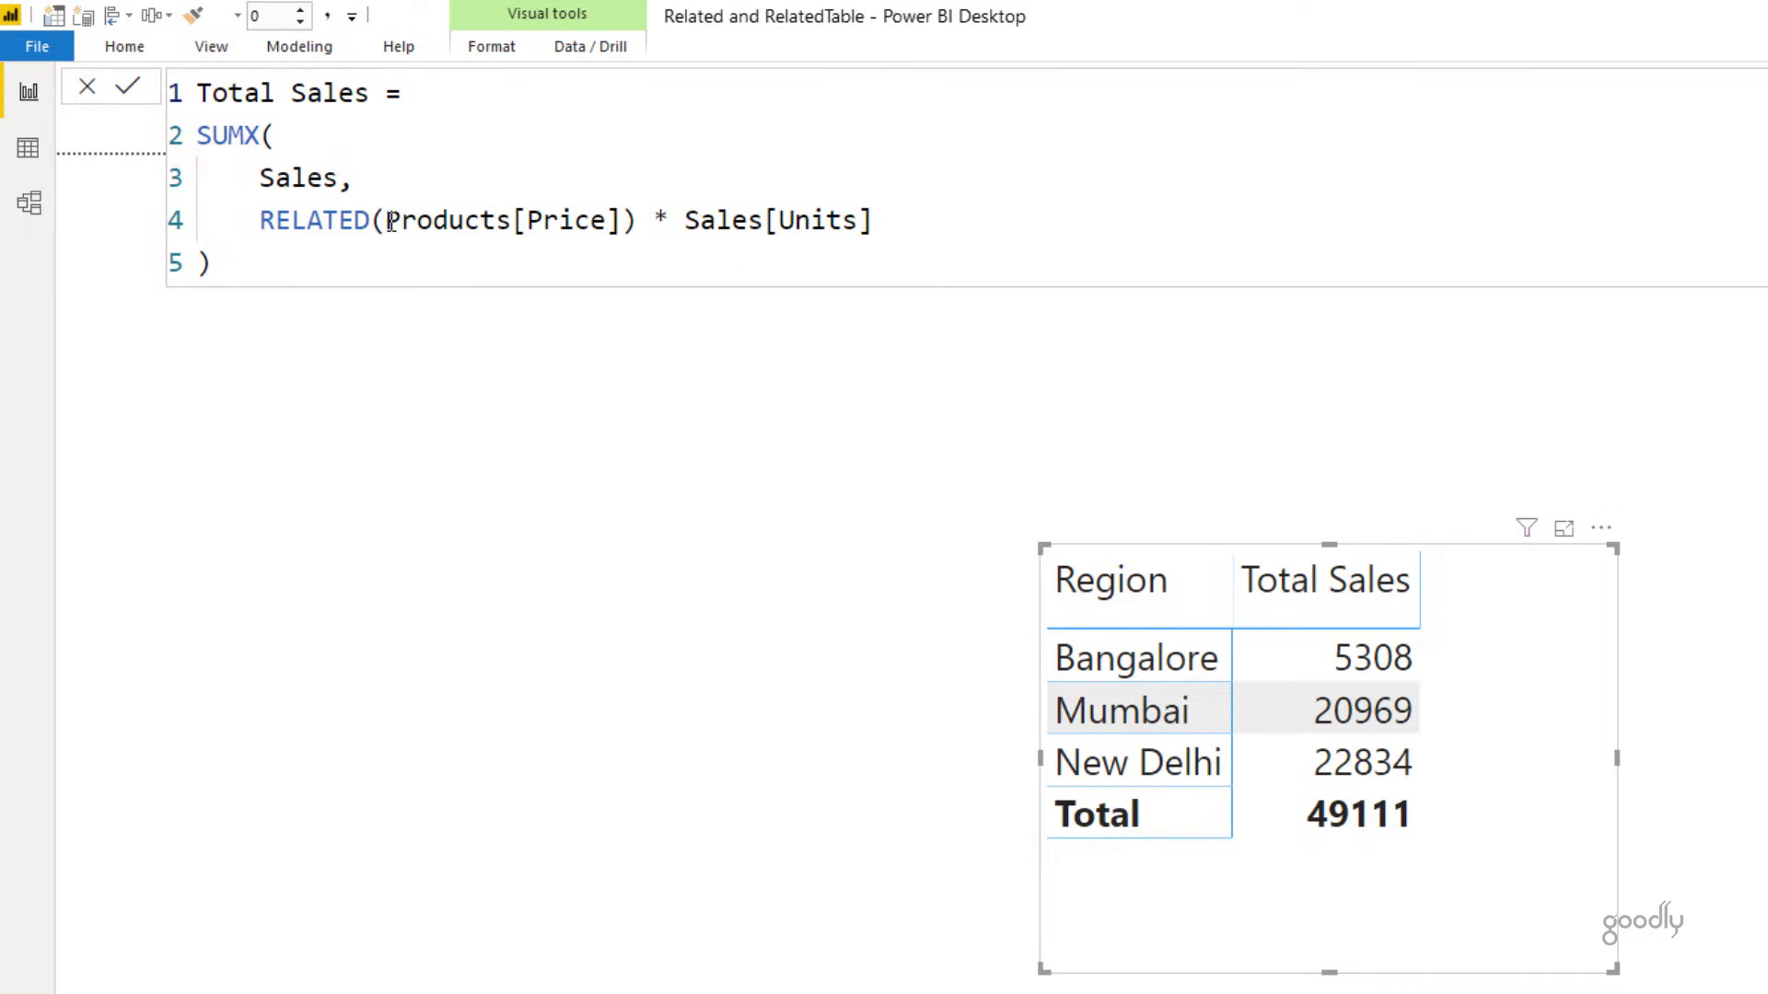
key(Escape)
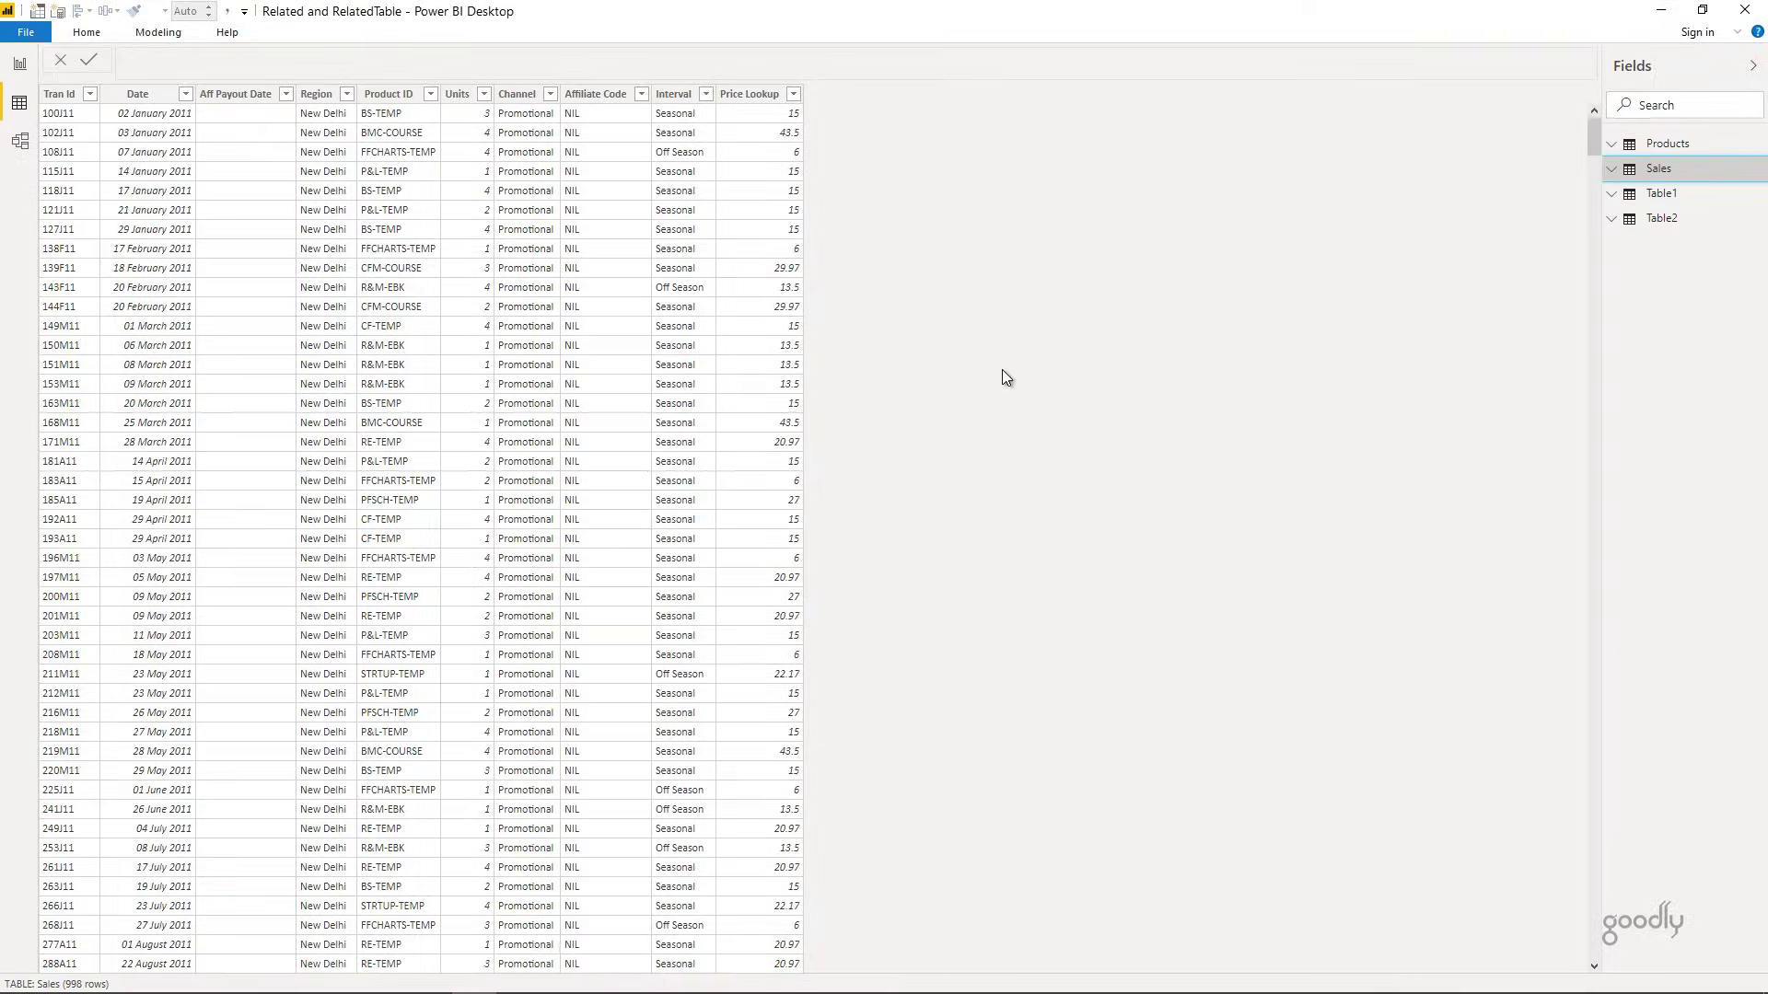
Show the Products table's 12 products in Data view.
click(1648, 144)
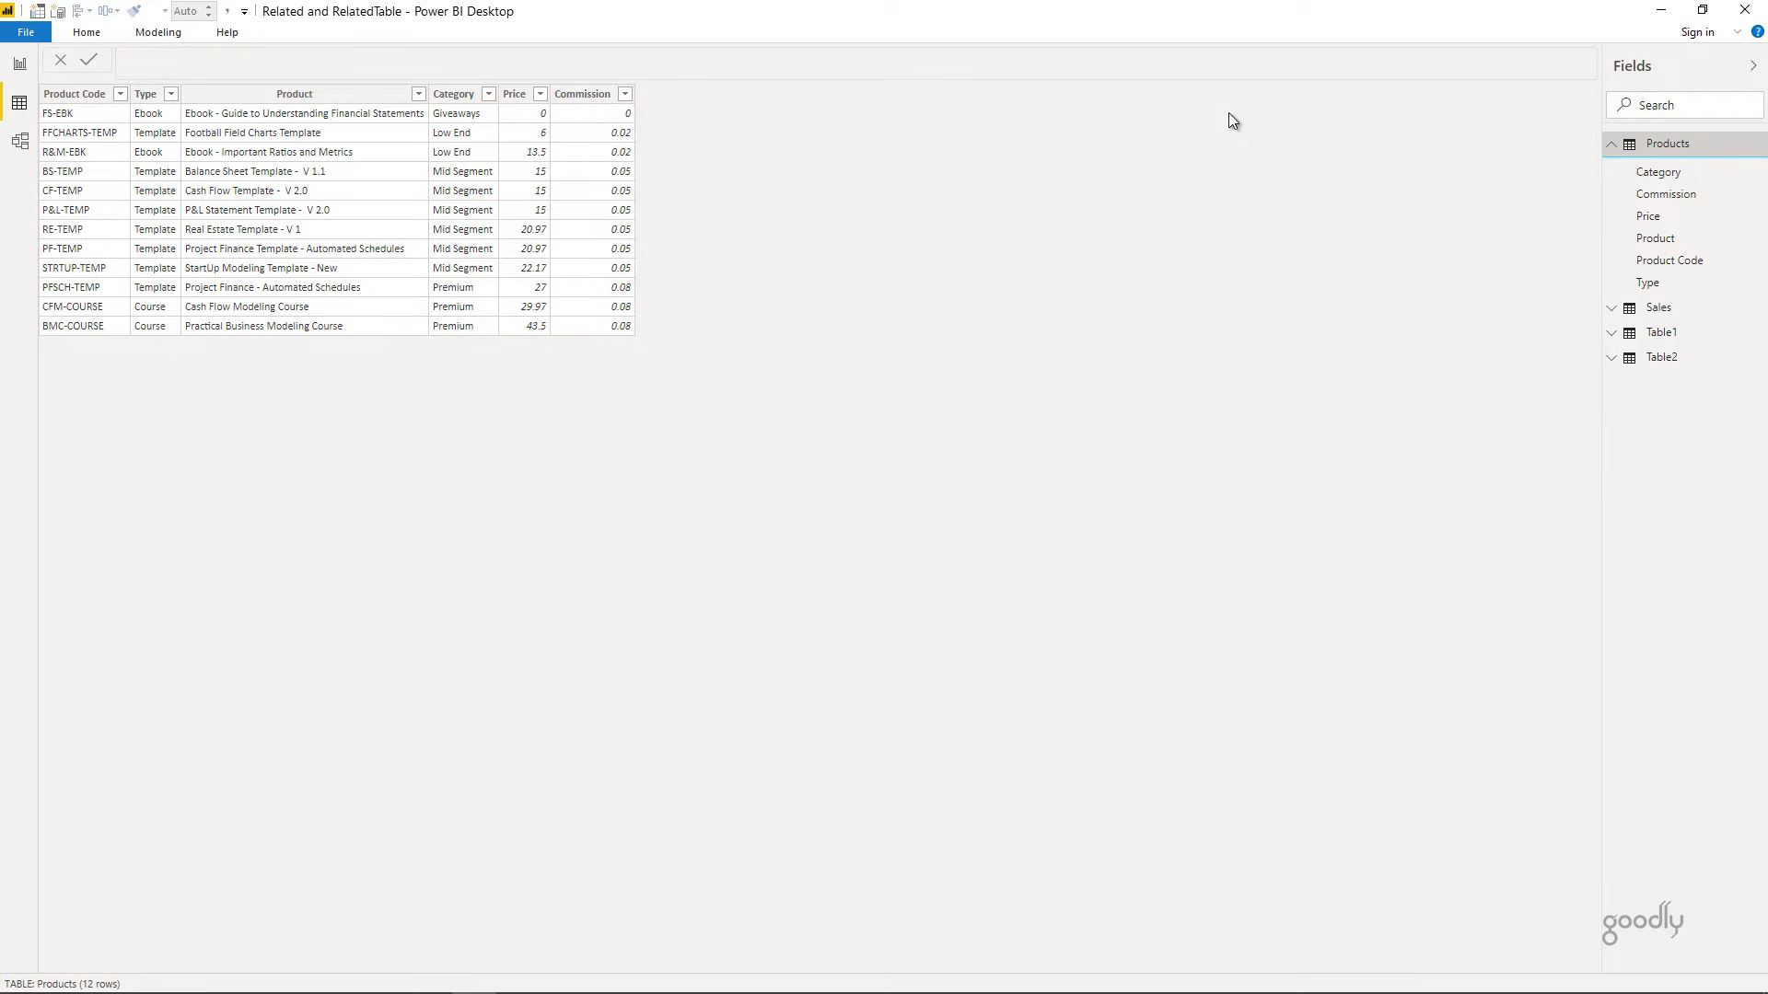
Add a Products column Col = RELATEDTABLE(Sales), which returns #ERROR in every row.
right_click(430, 150)
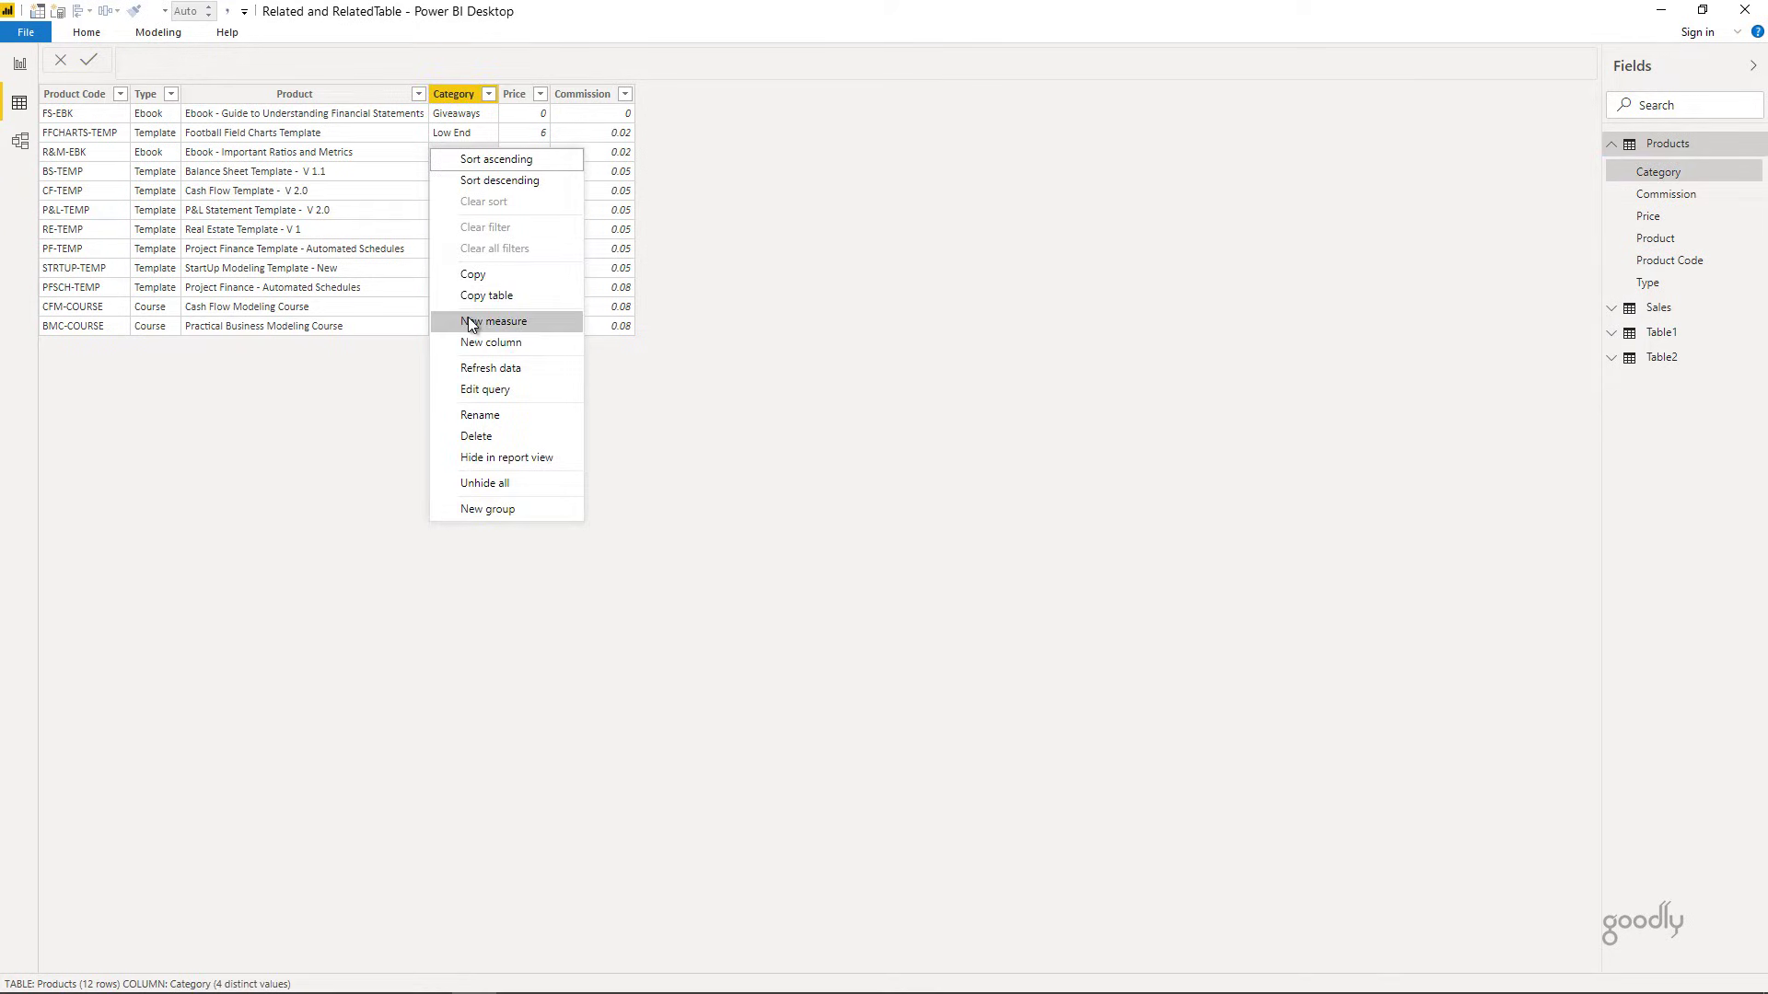
click(474, 343)
text(rel)
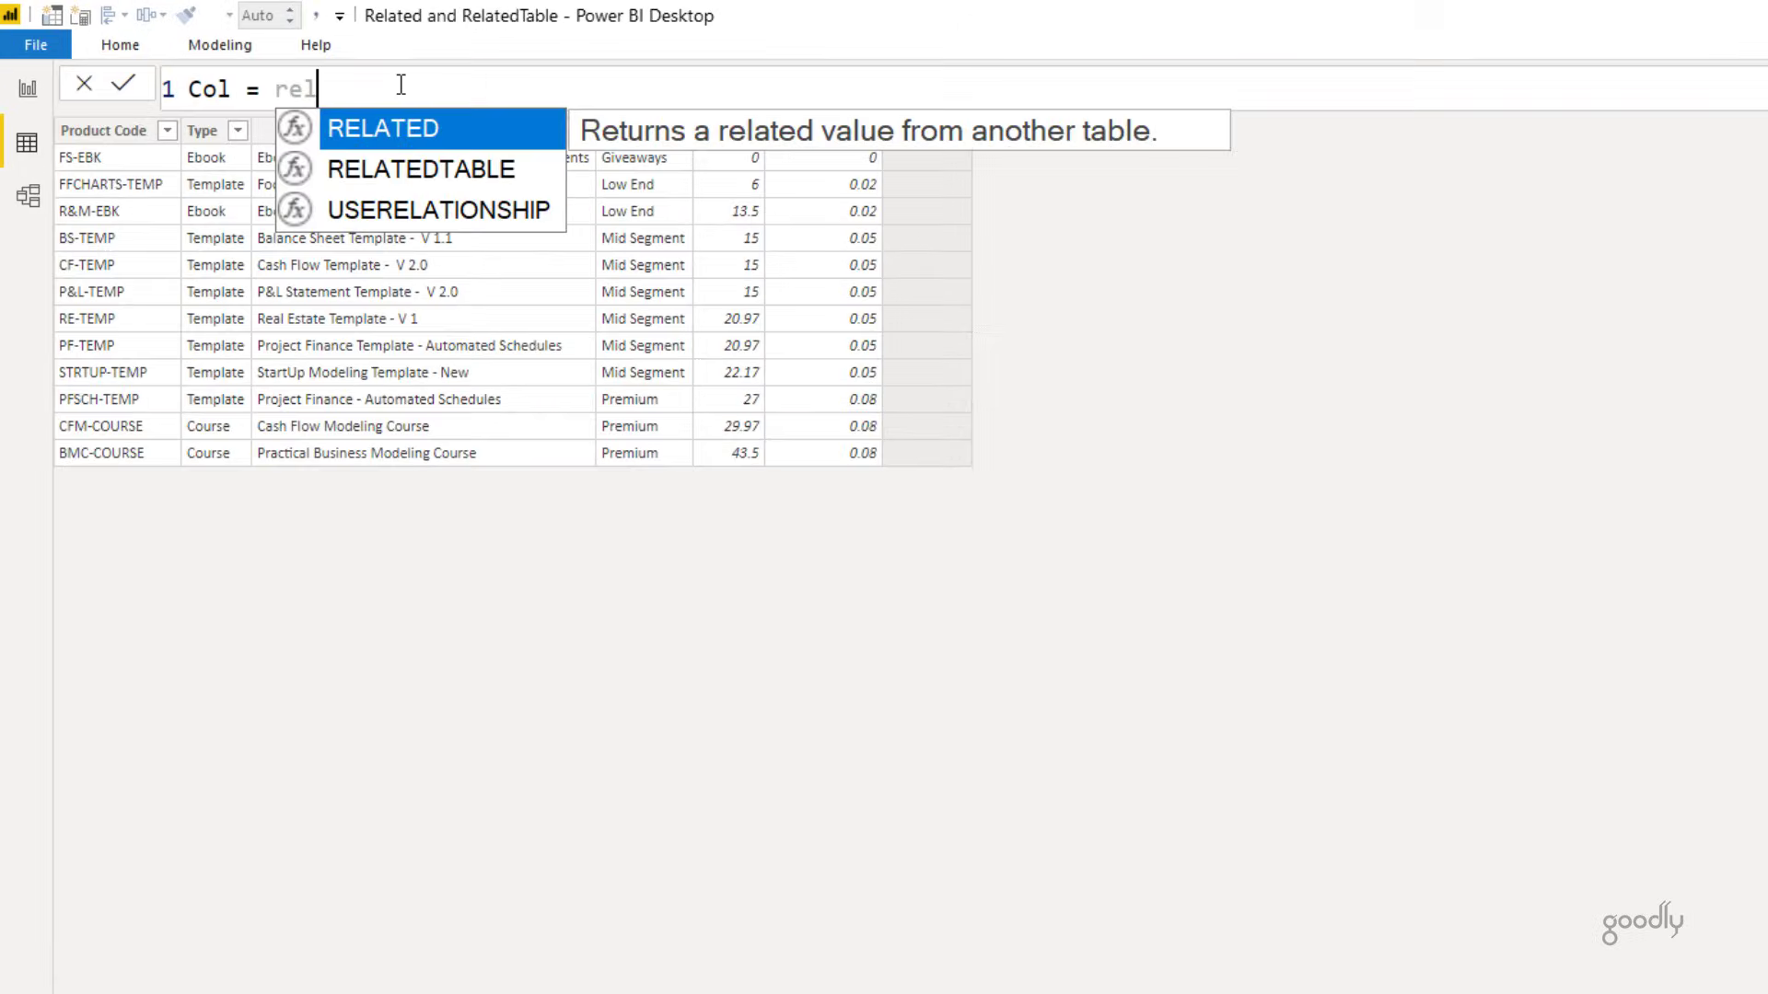
key(Down)
key(Tab)
key(Down)
key(Tab)
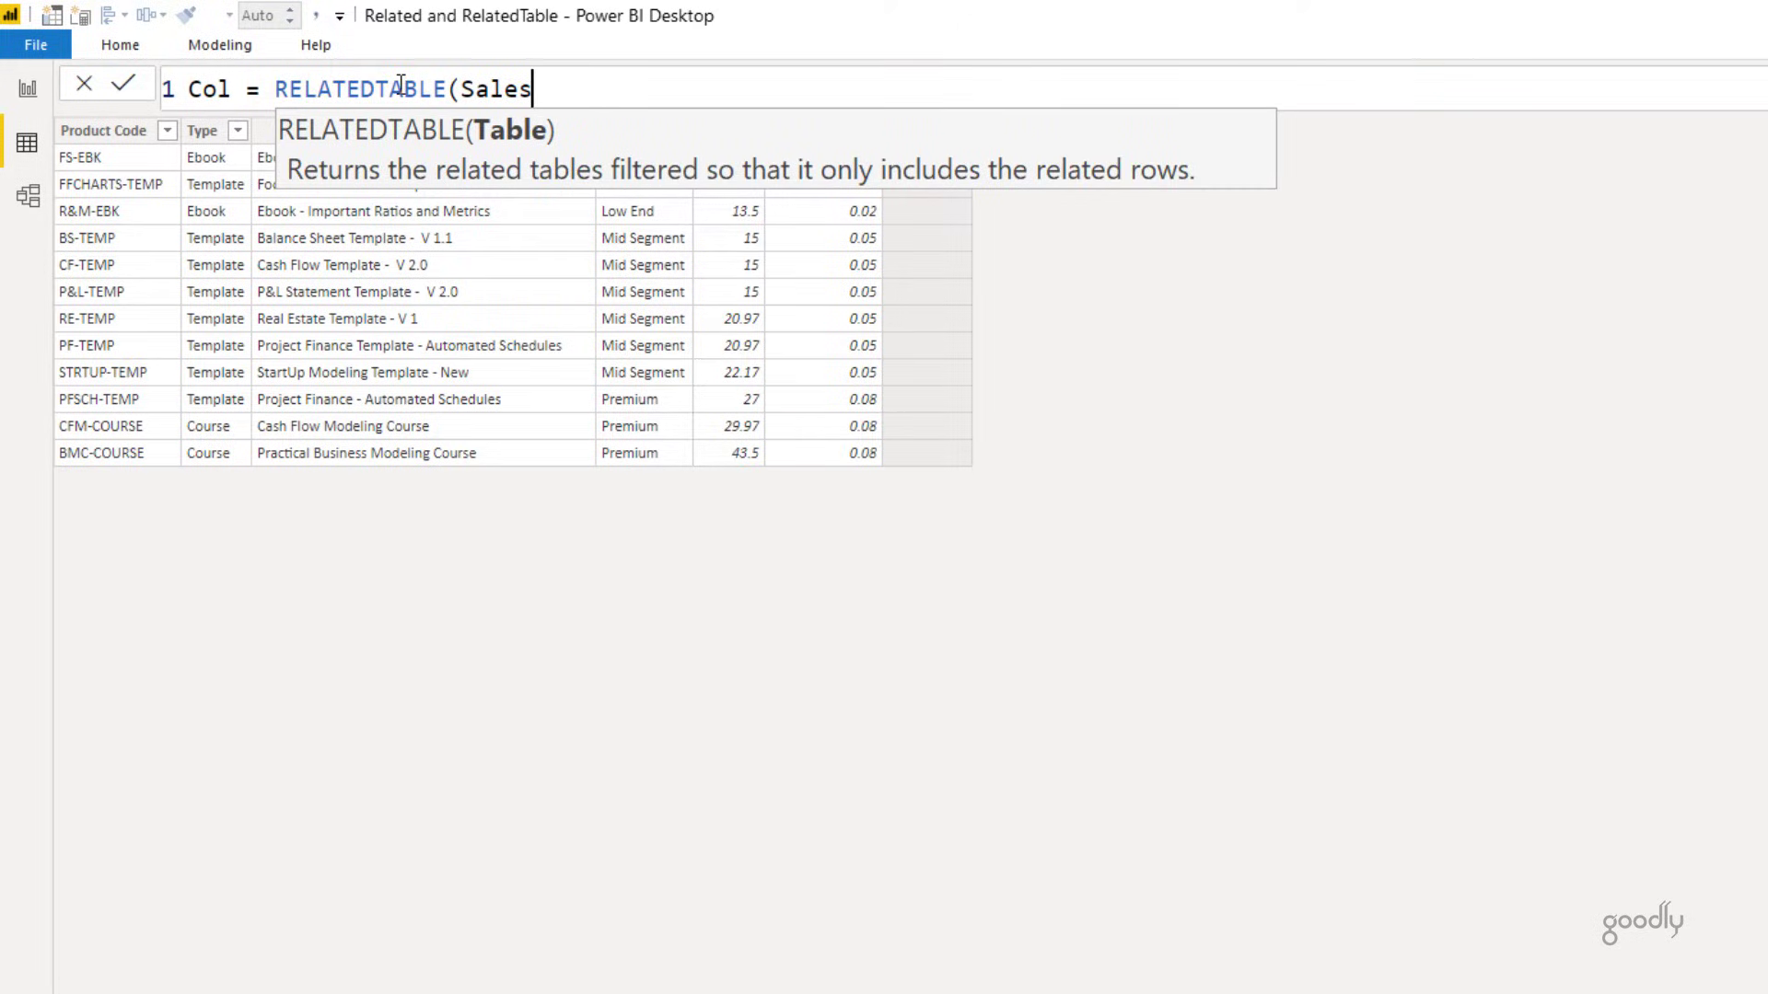
text())
key(BackSpace)
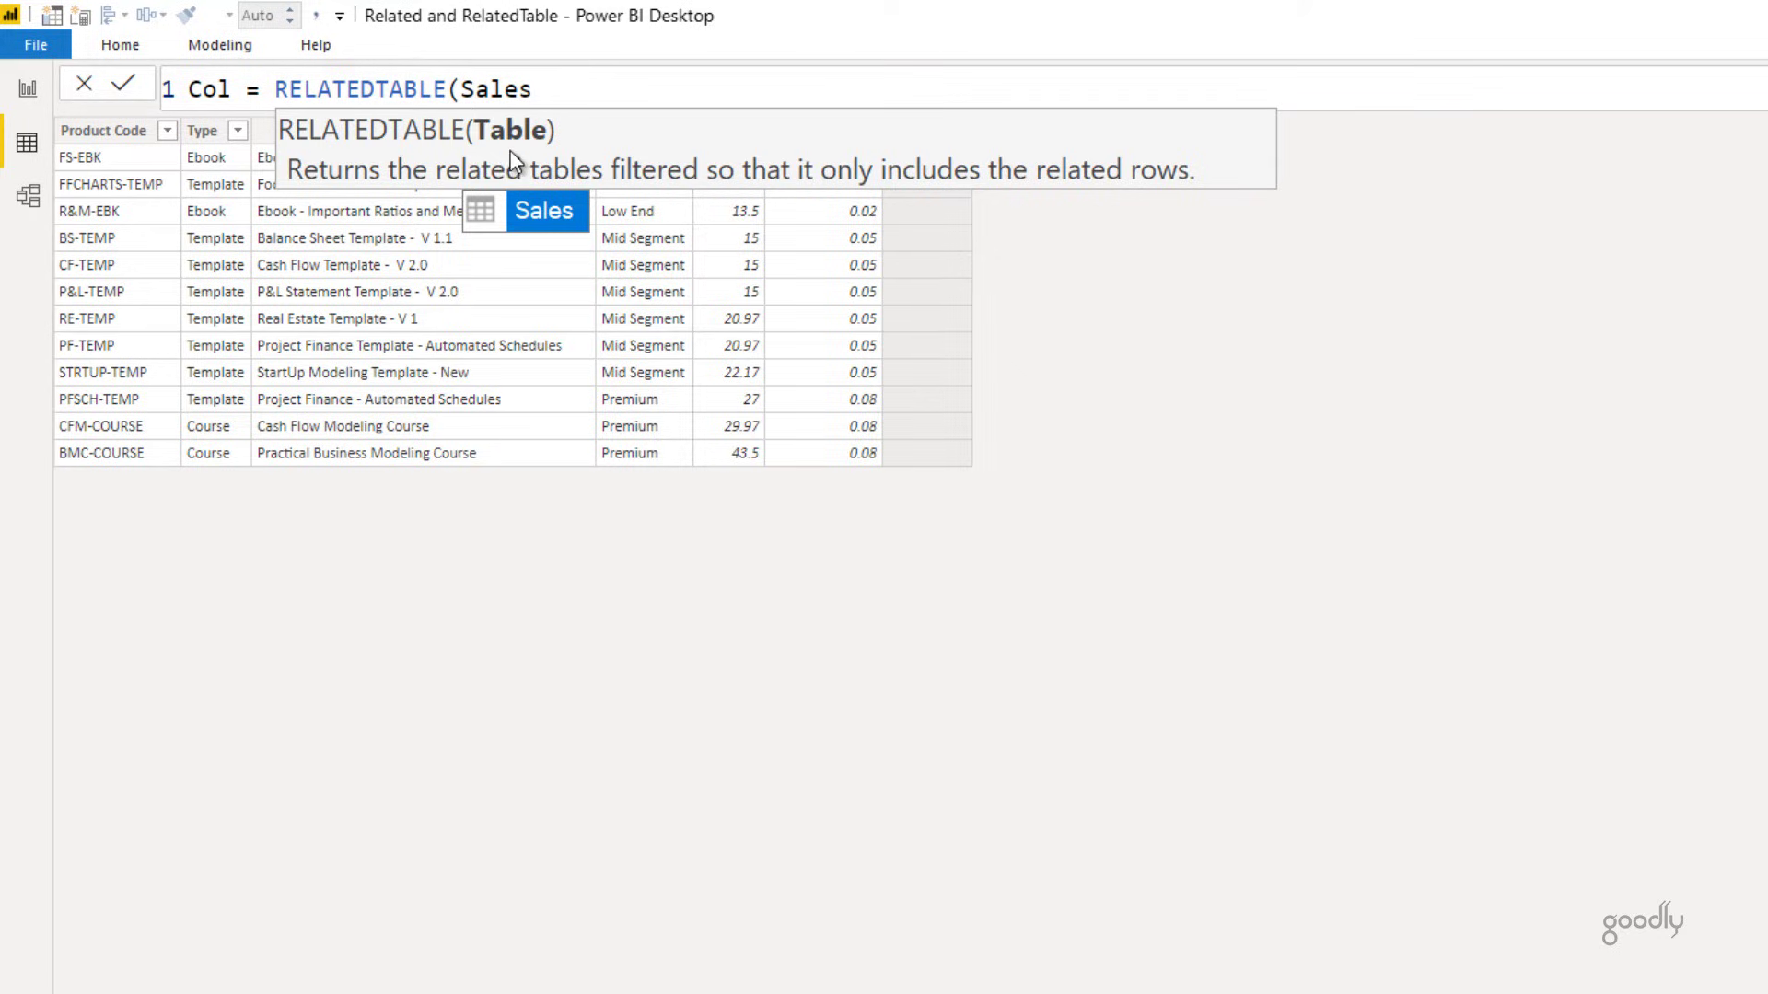
key(Escape)
text())
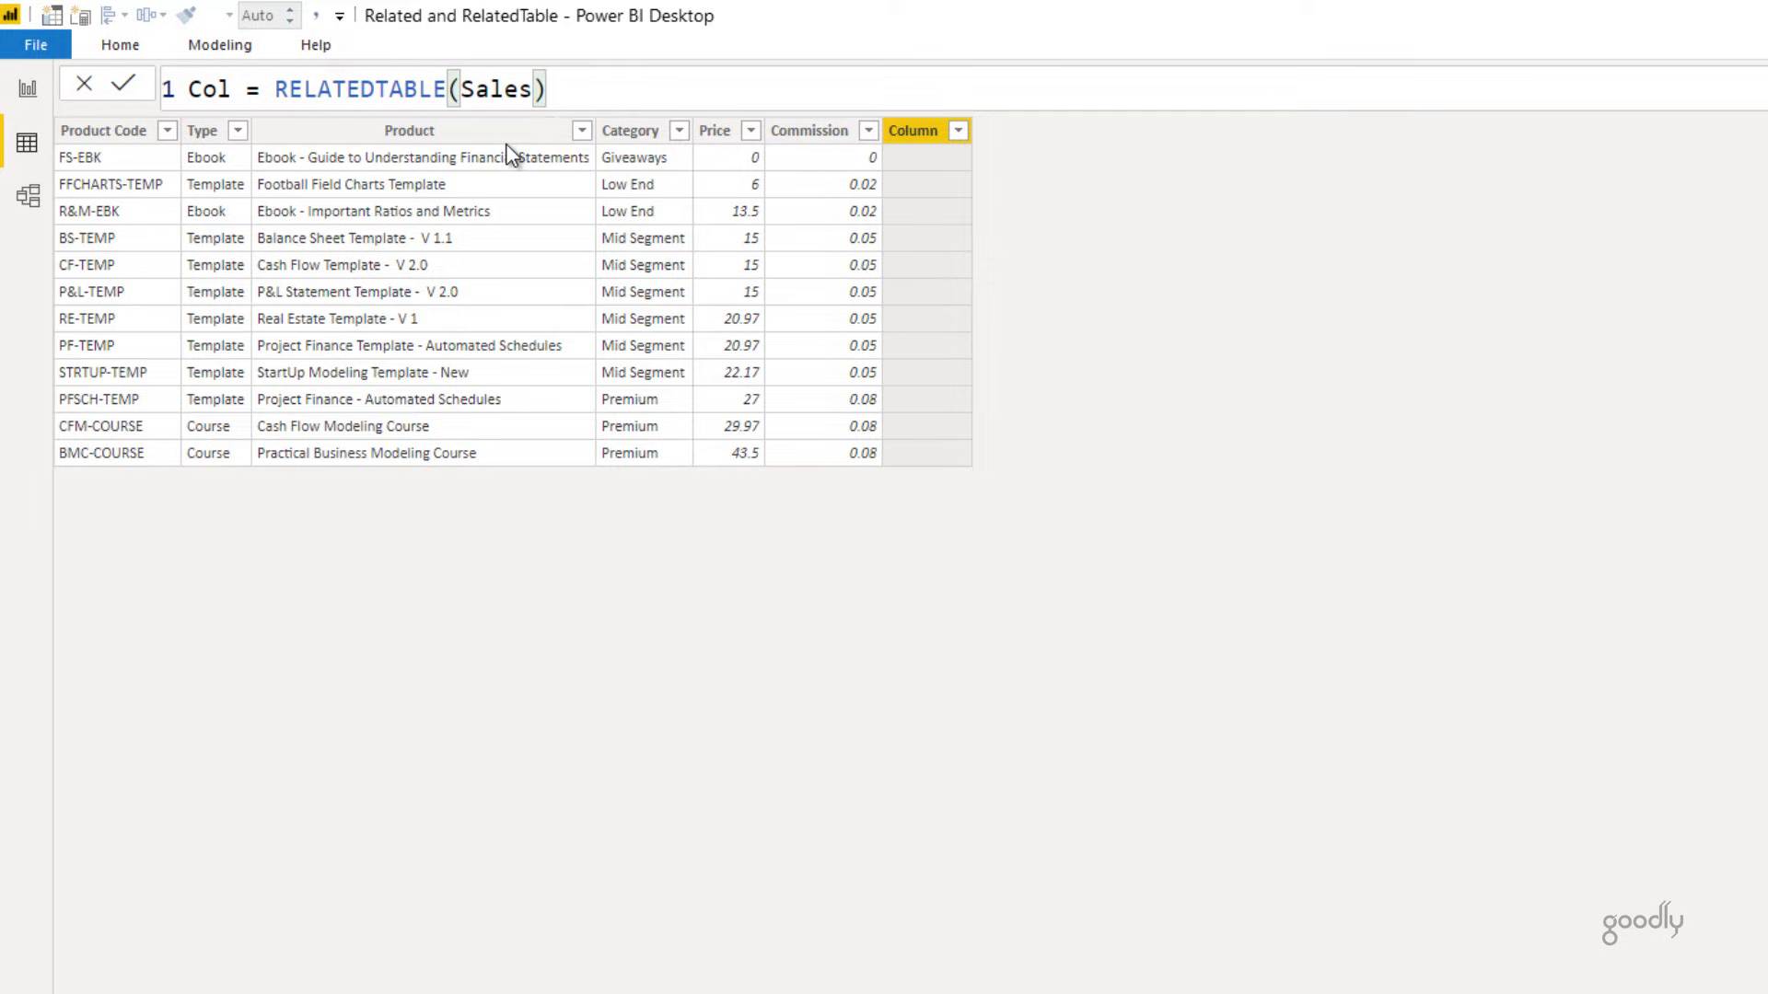
key(Return)
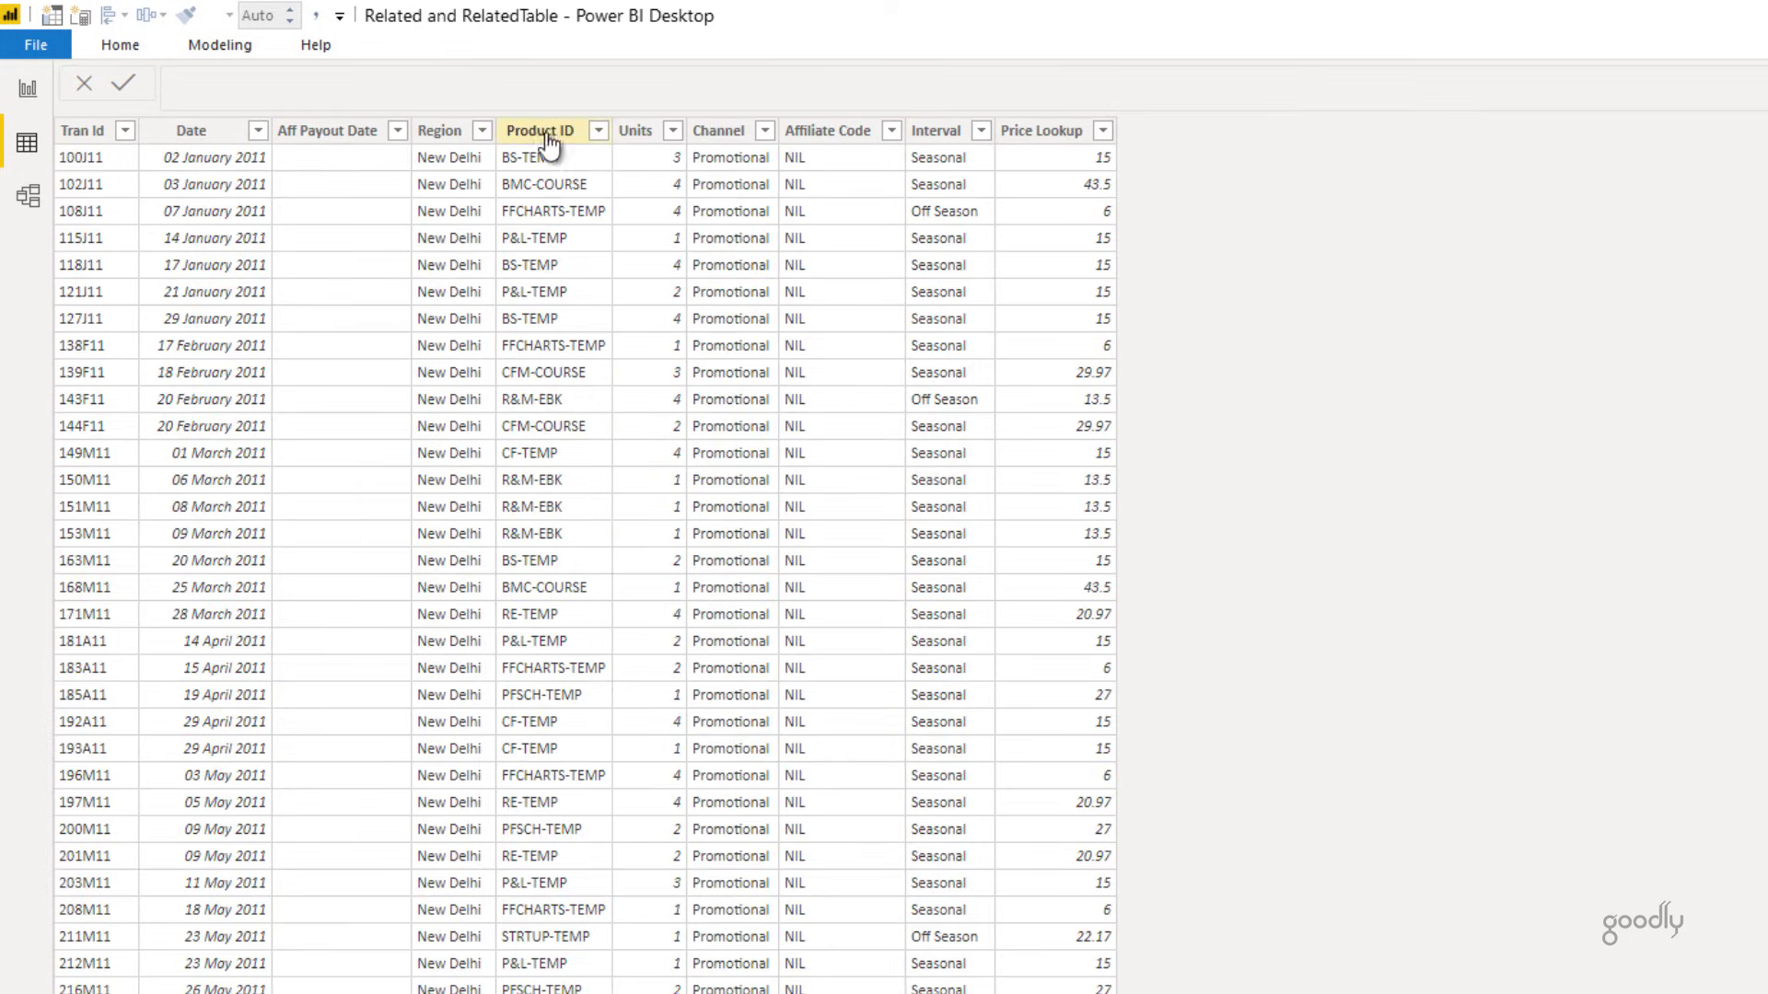
Filter Sales to Product ID FS-EBK only (84 of 998 rows), then return to Products.
click(599, 132)
click(651, 392)
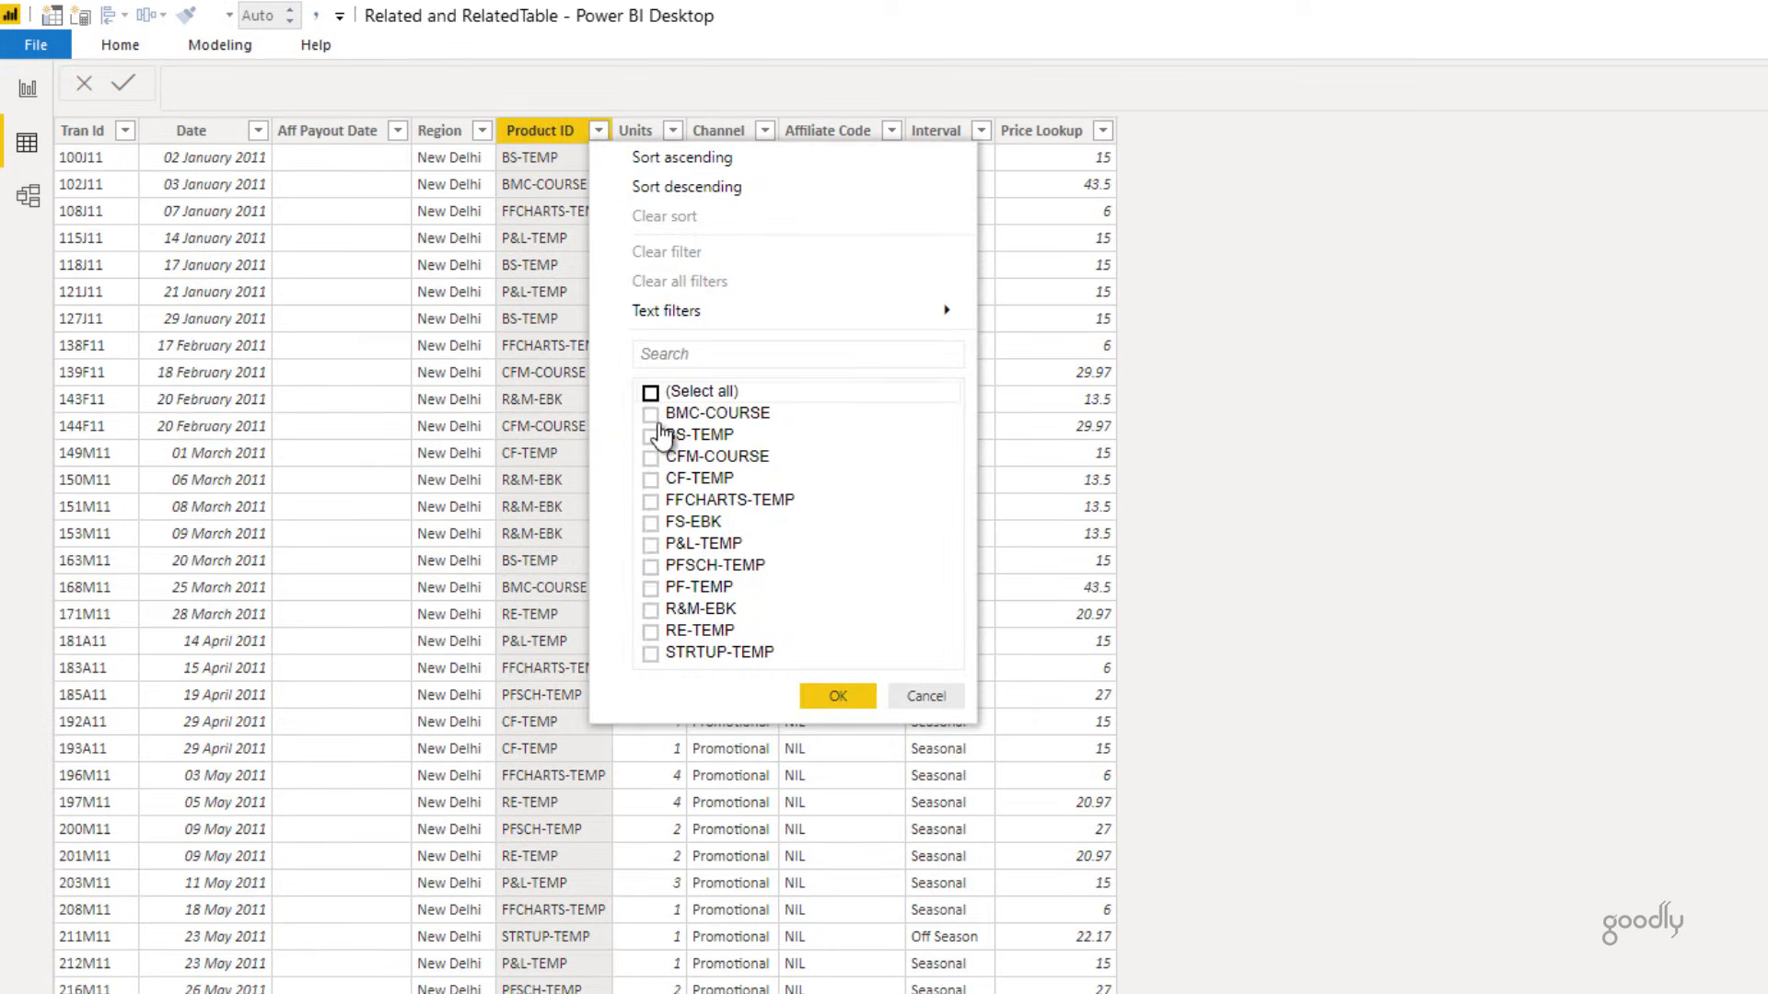
click(655, 523)
click(810, 698)
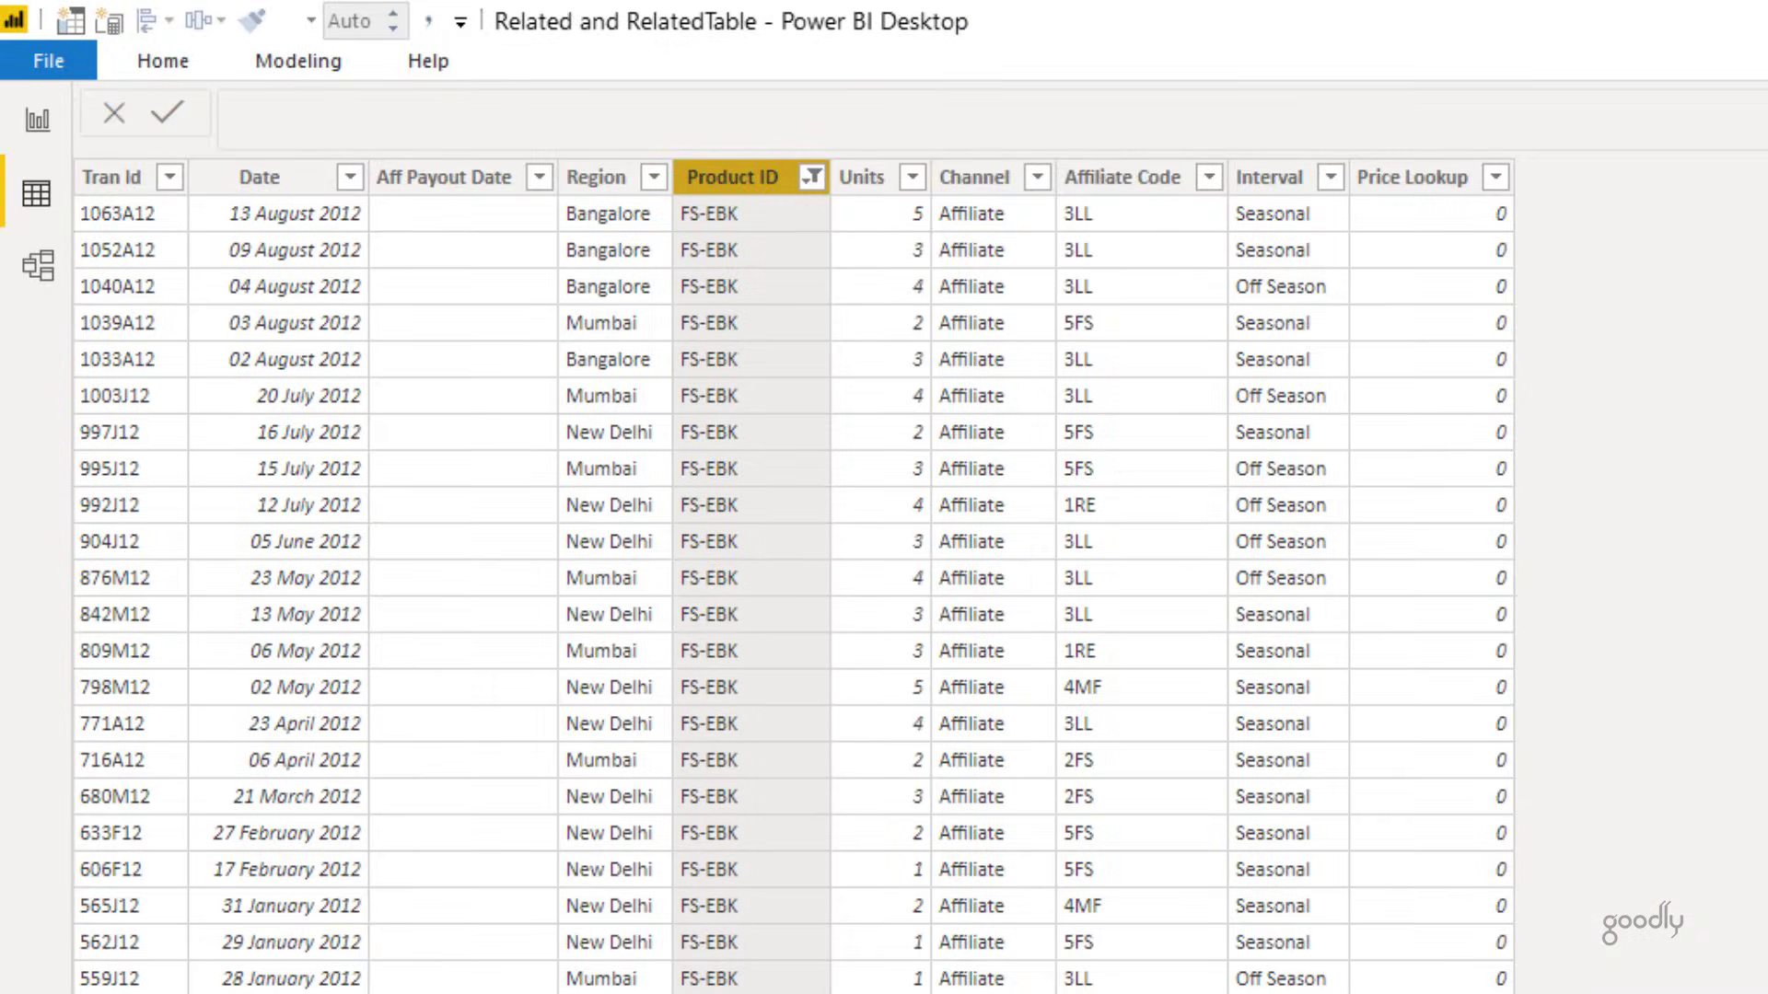
click(1616, 175)
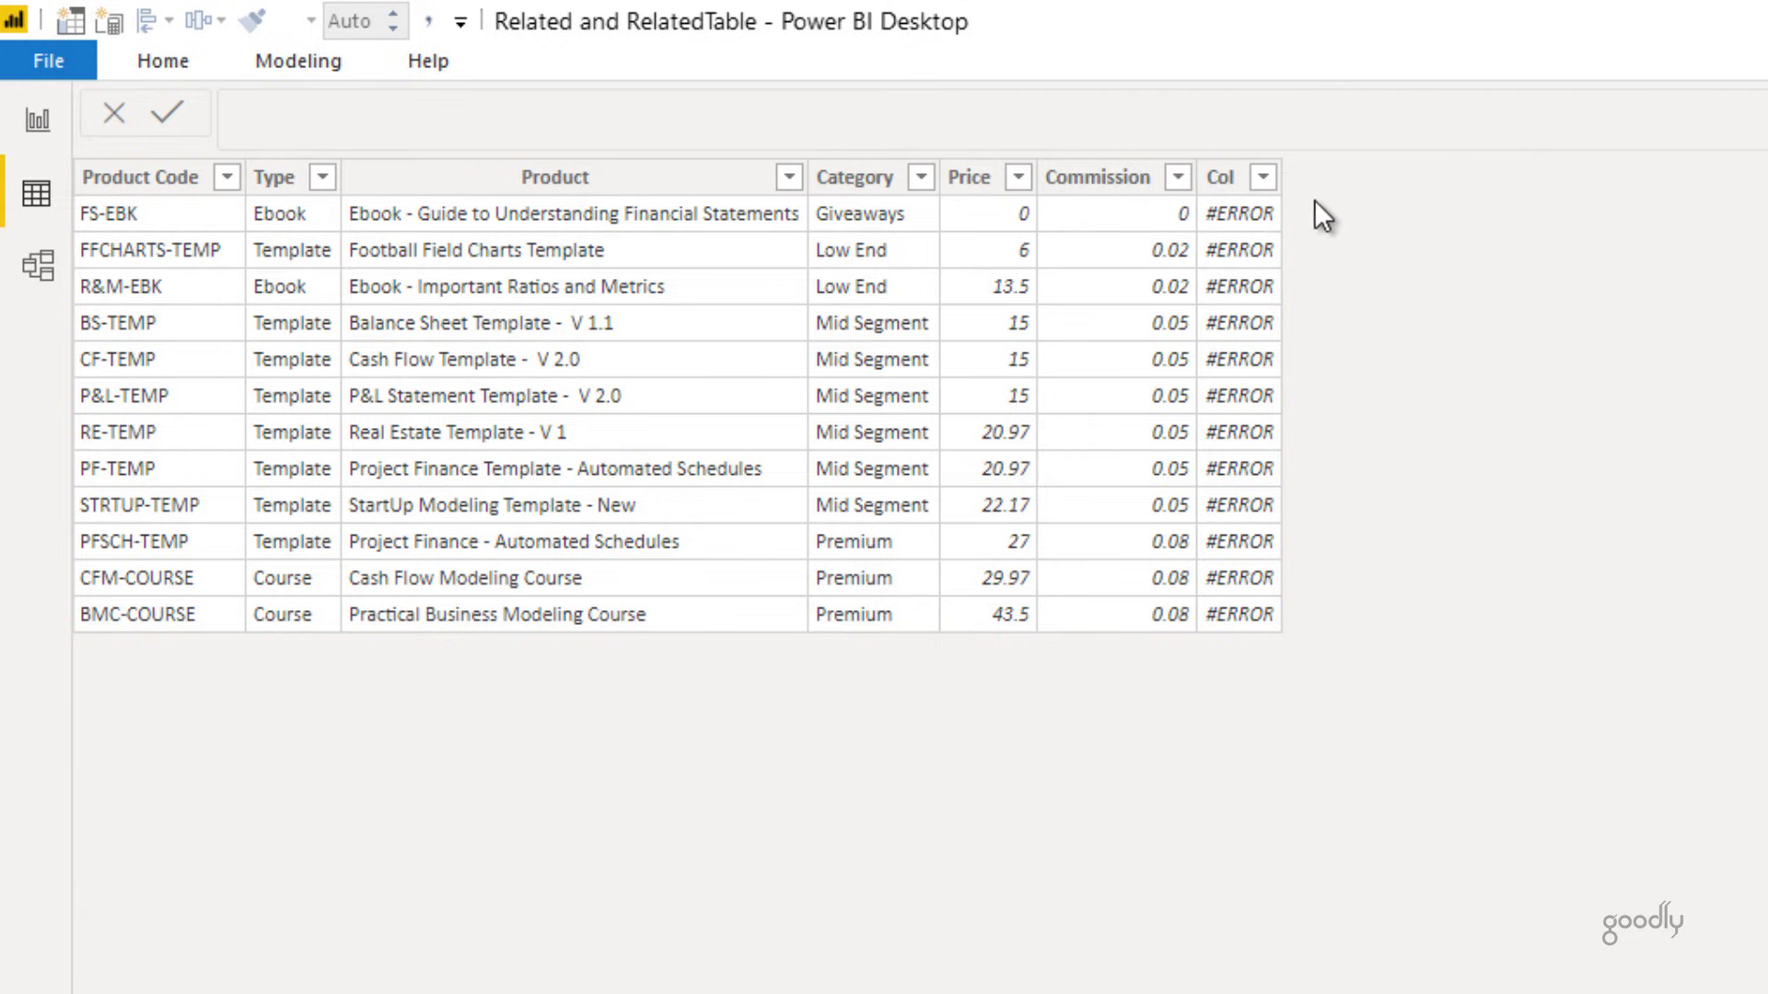
Rewrite Col as COUNTROWS(RELATEDTABLE(Sales)), giving counts such as 84 for FS-EBK.
click(1245, 212)
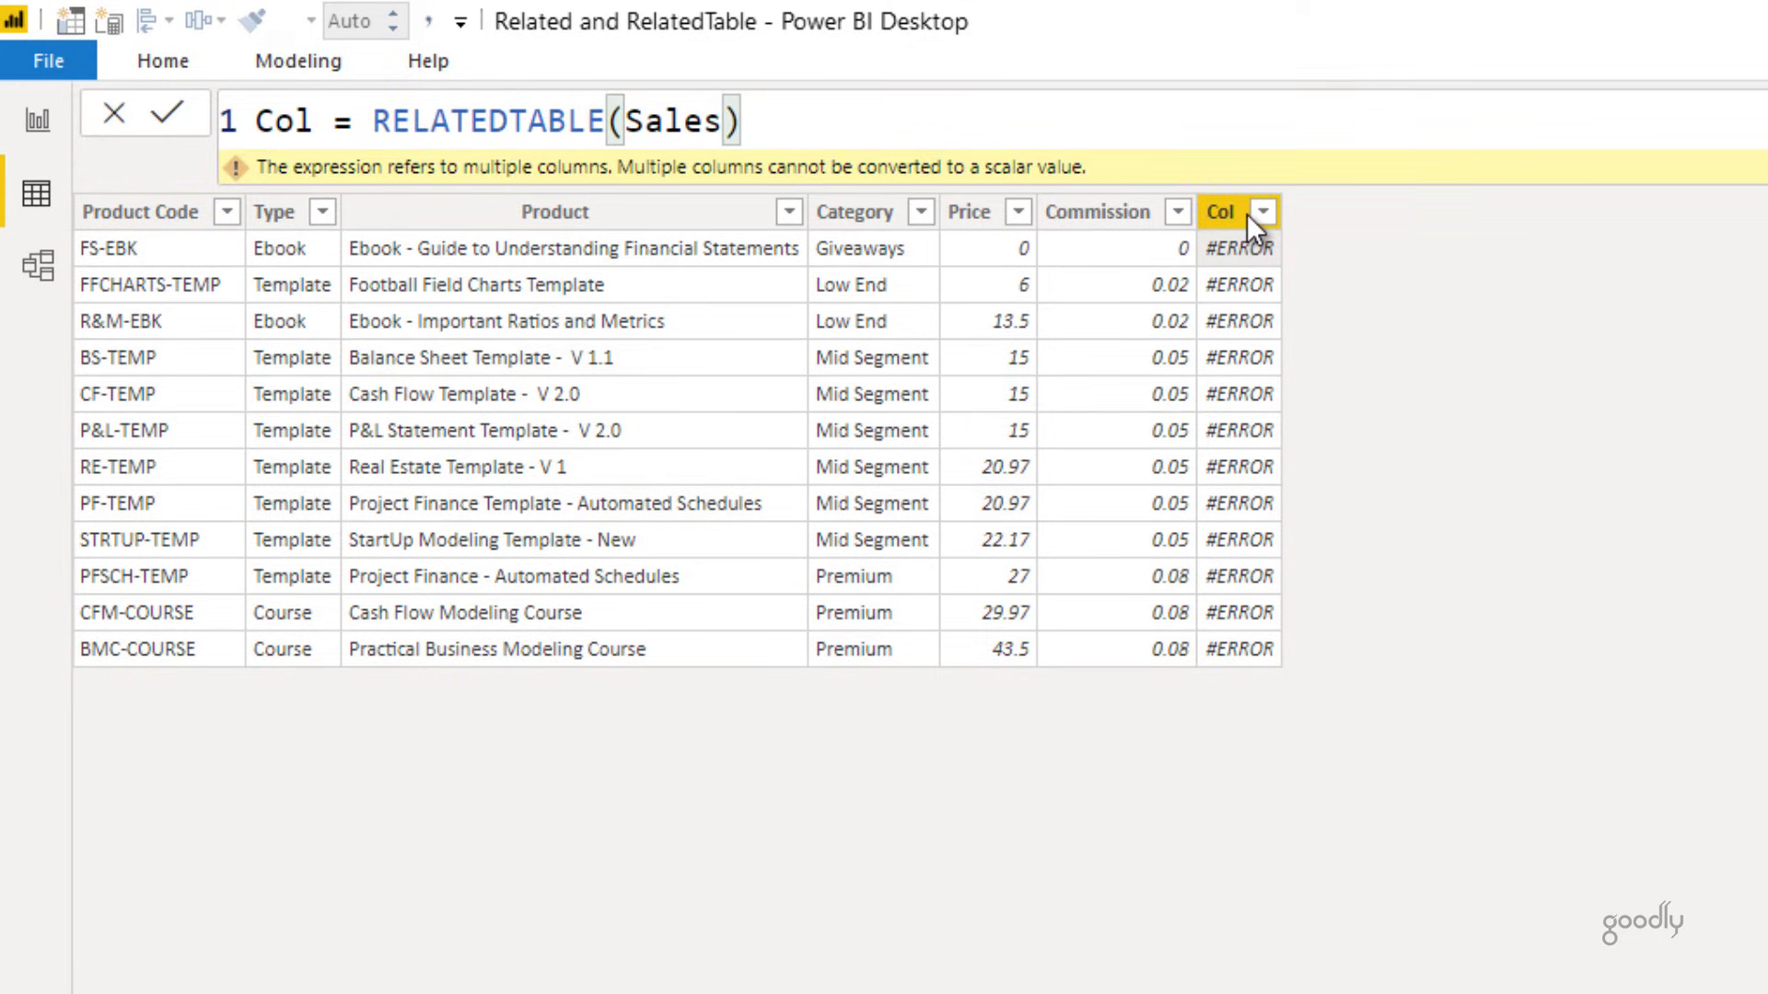
click(378, 134)
text(co)
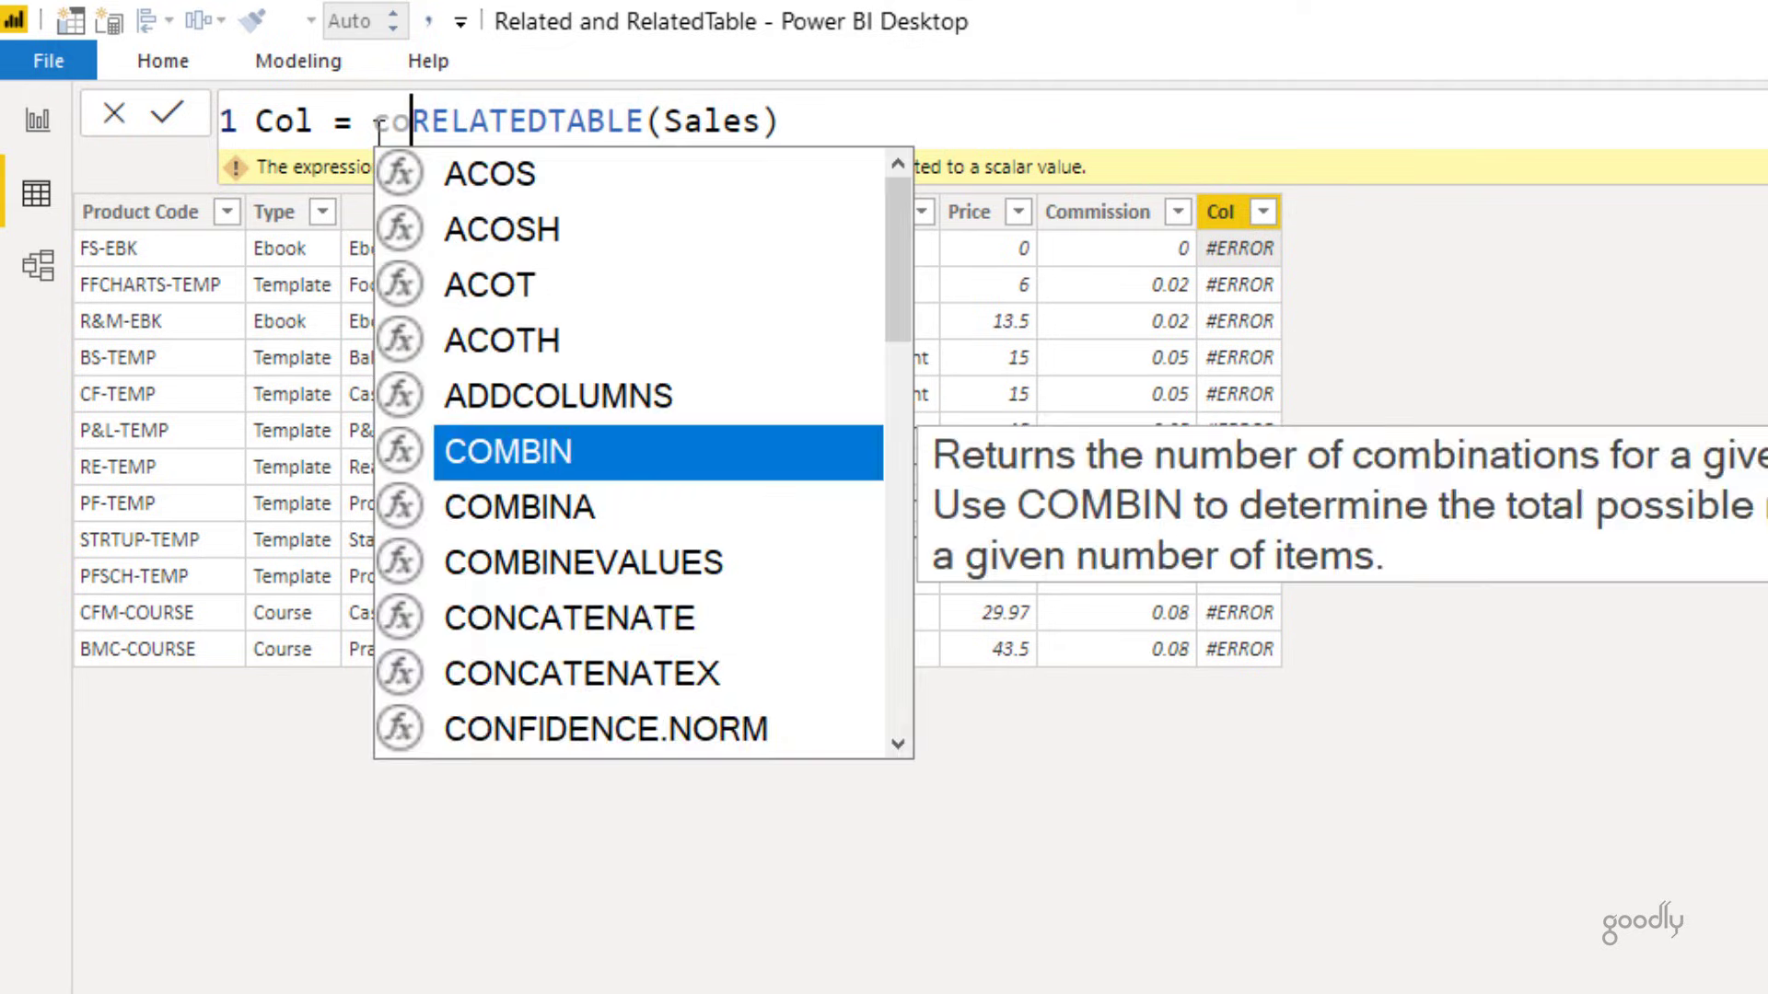
text(u)
key(Down)
key(Down)
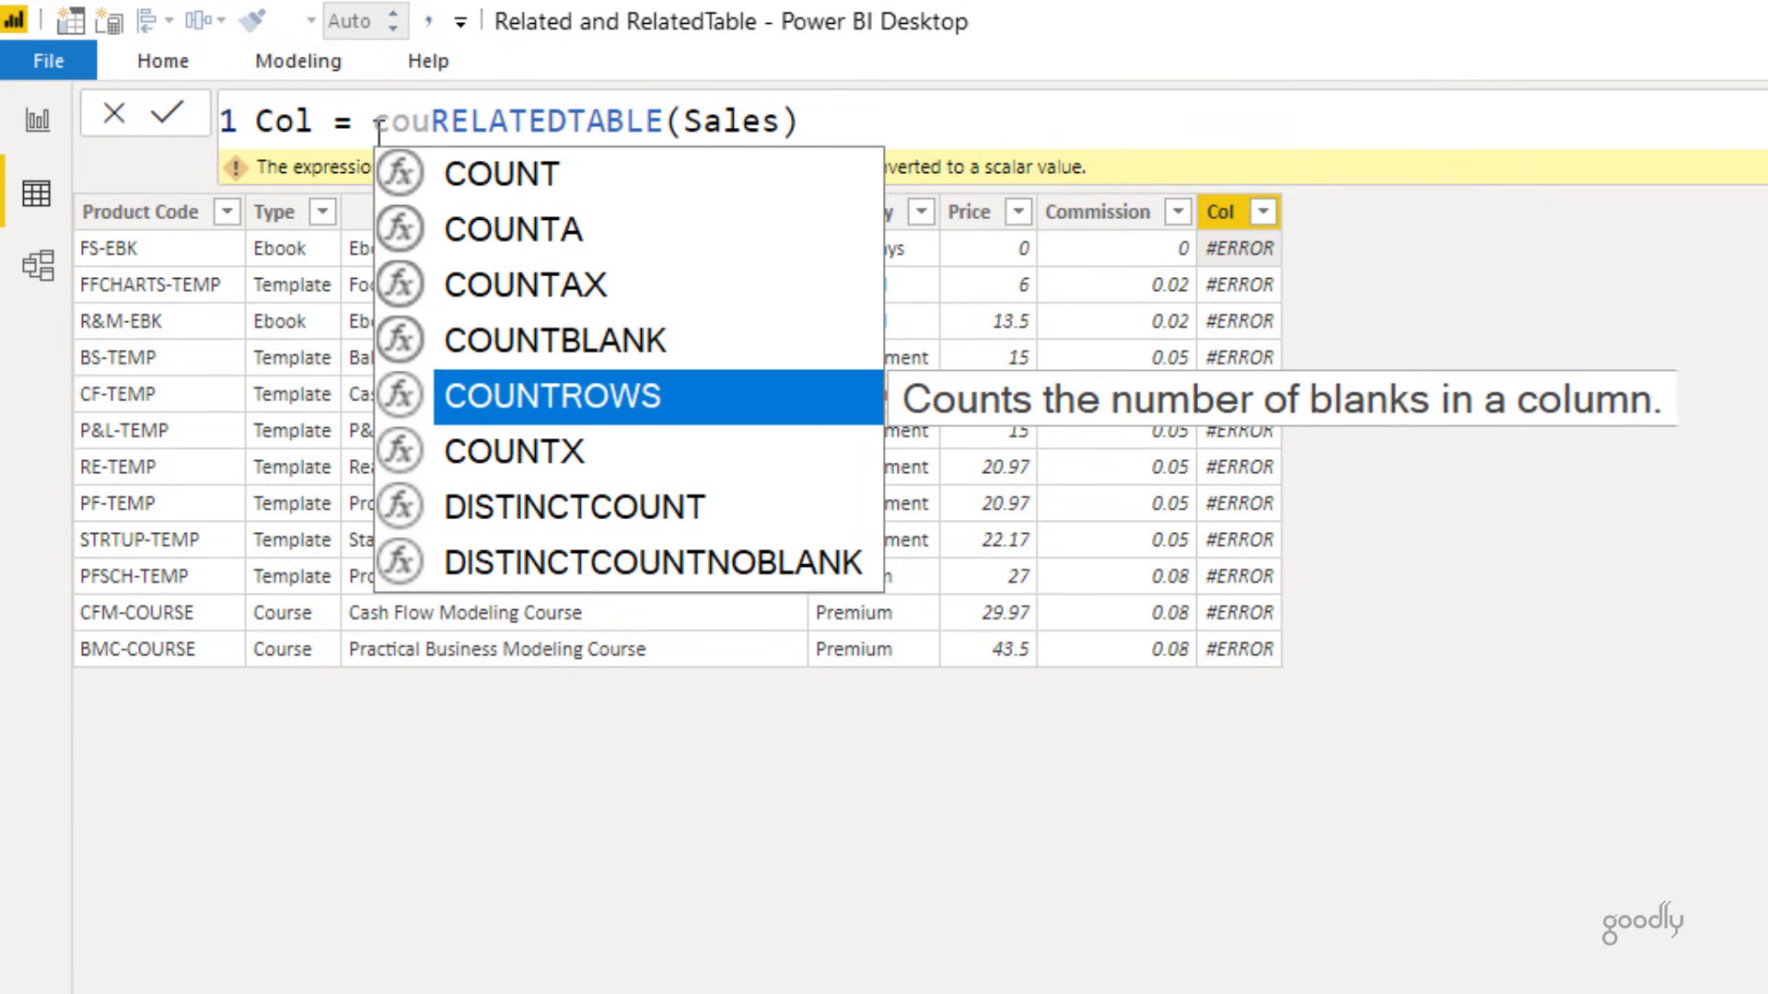
key(Down)
key(Tab)
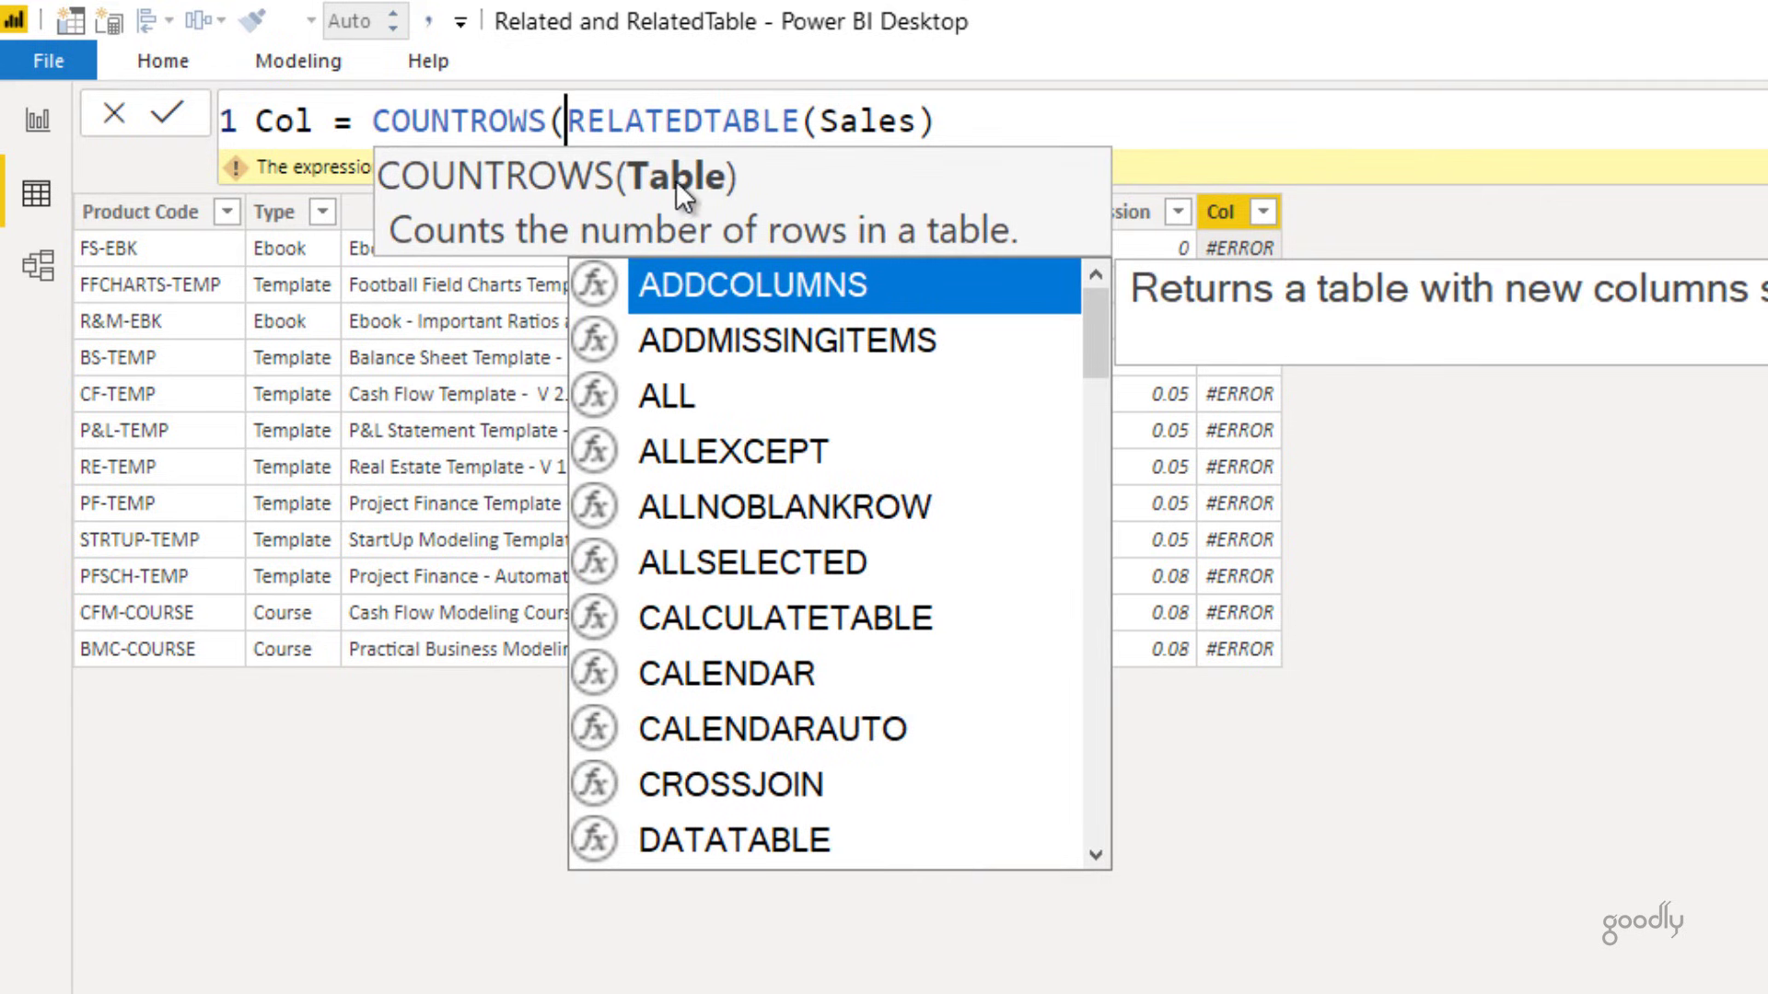
click(1022, 131)
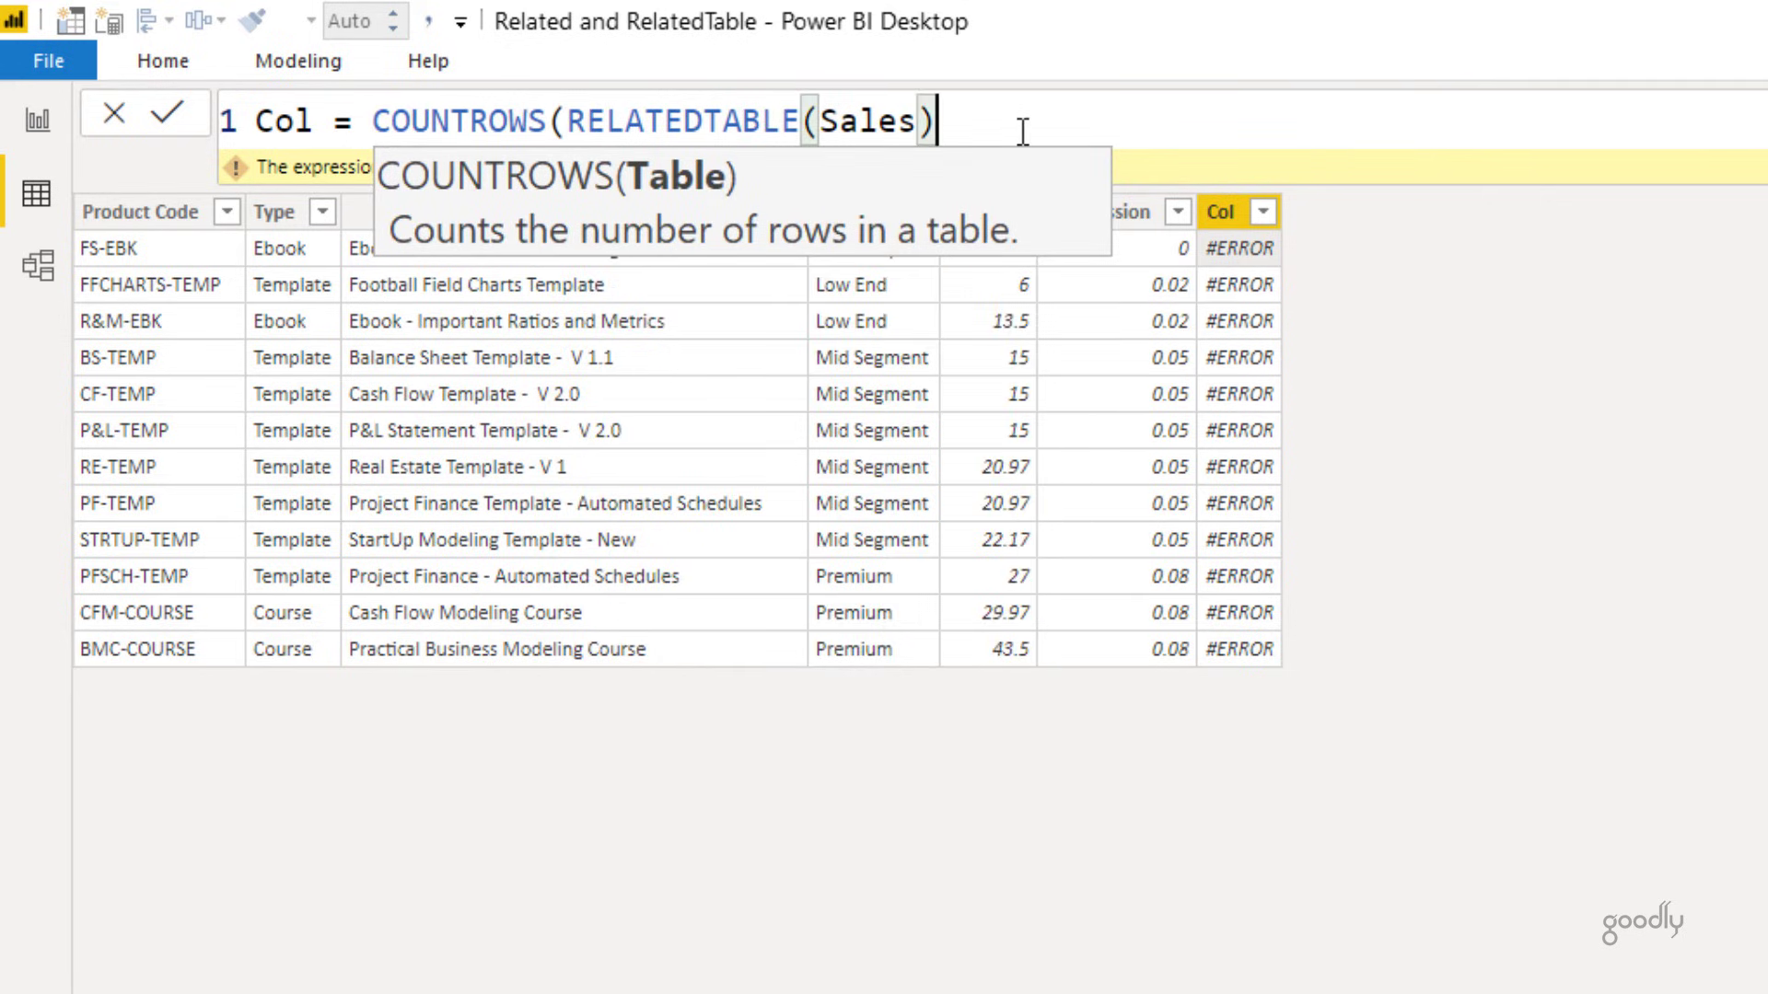
text())
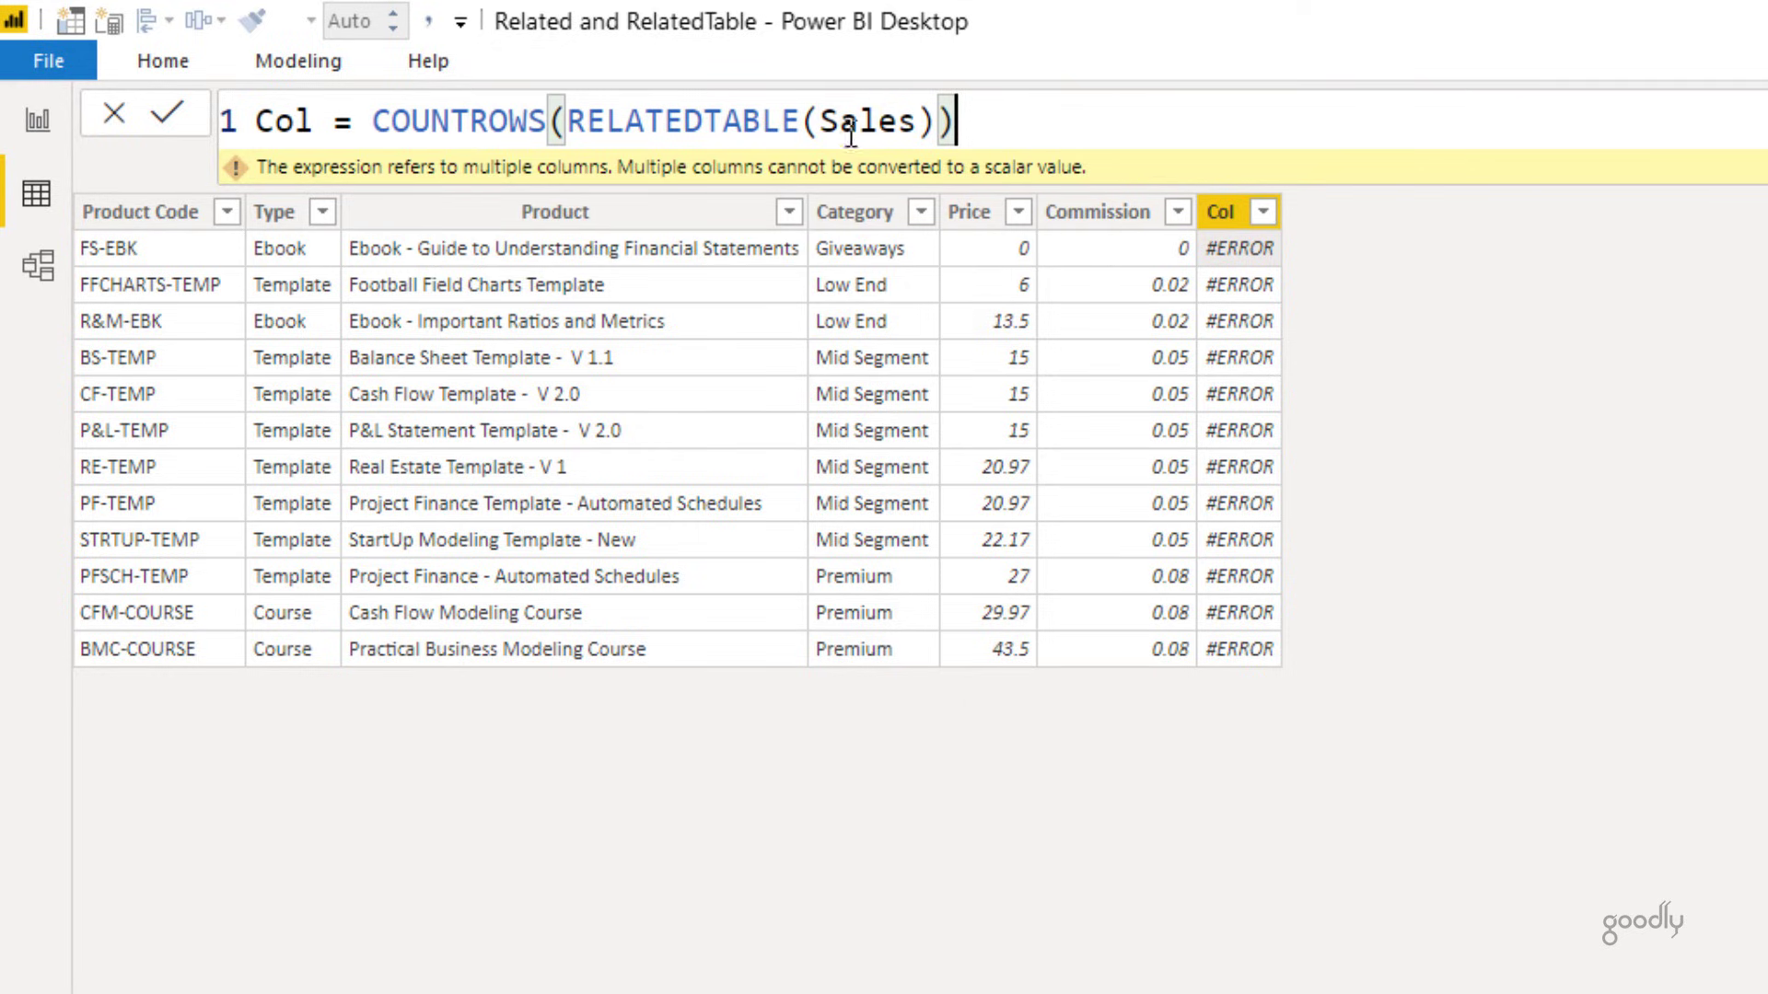
key(Return)
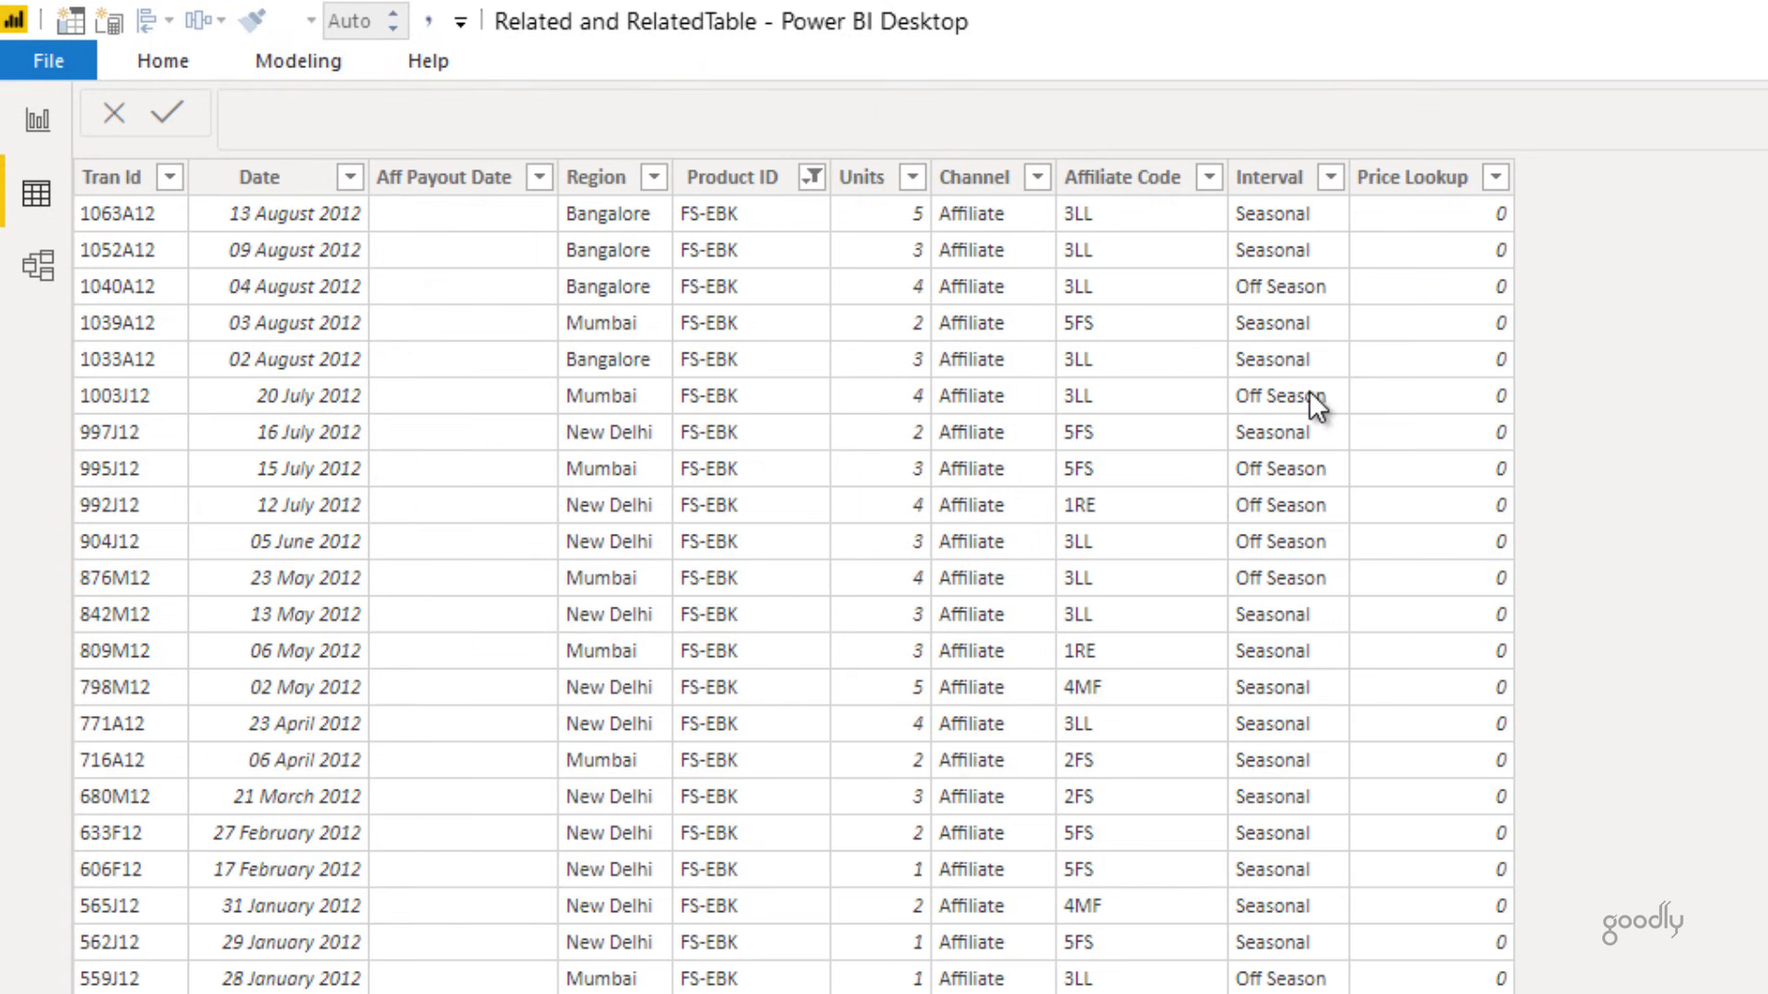
Add a Sales column defined as RELATEDTABLE(Products).
right_click(1312, 394)
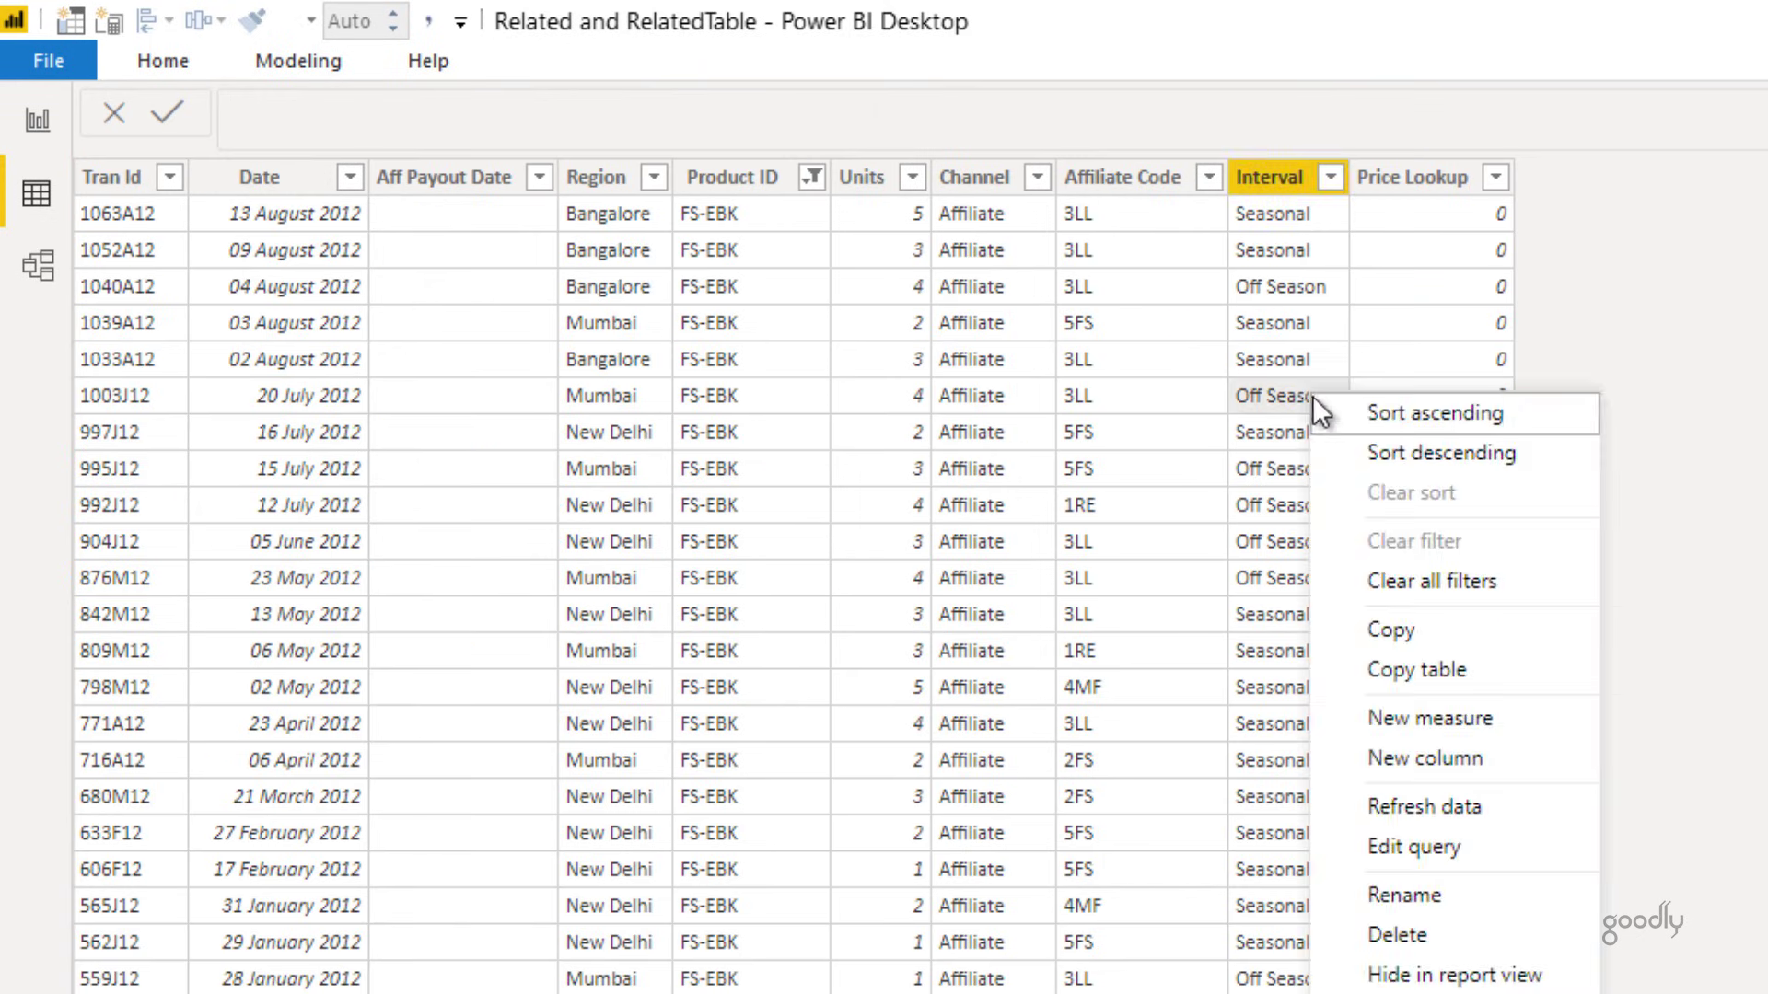
click(1370, 757)
text(rel)
key(Down)
key(Tab)
text(pr)
key(Tab)
text())
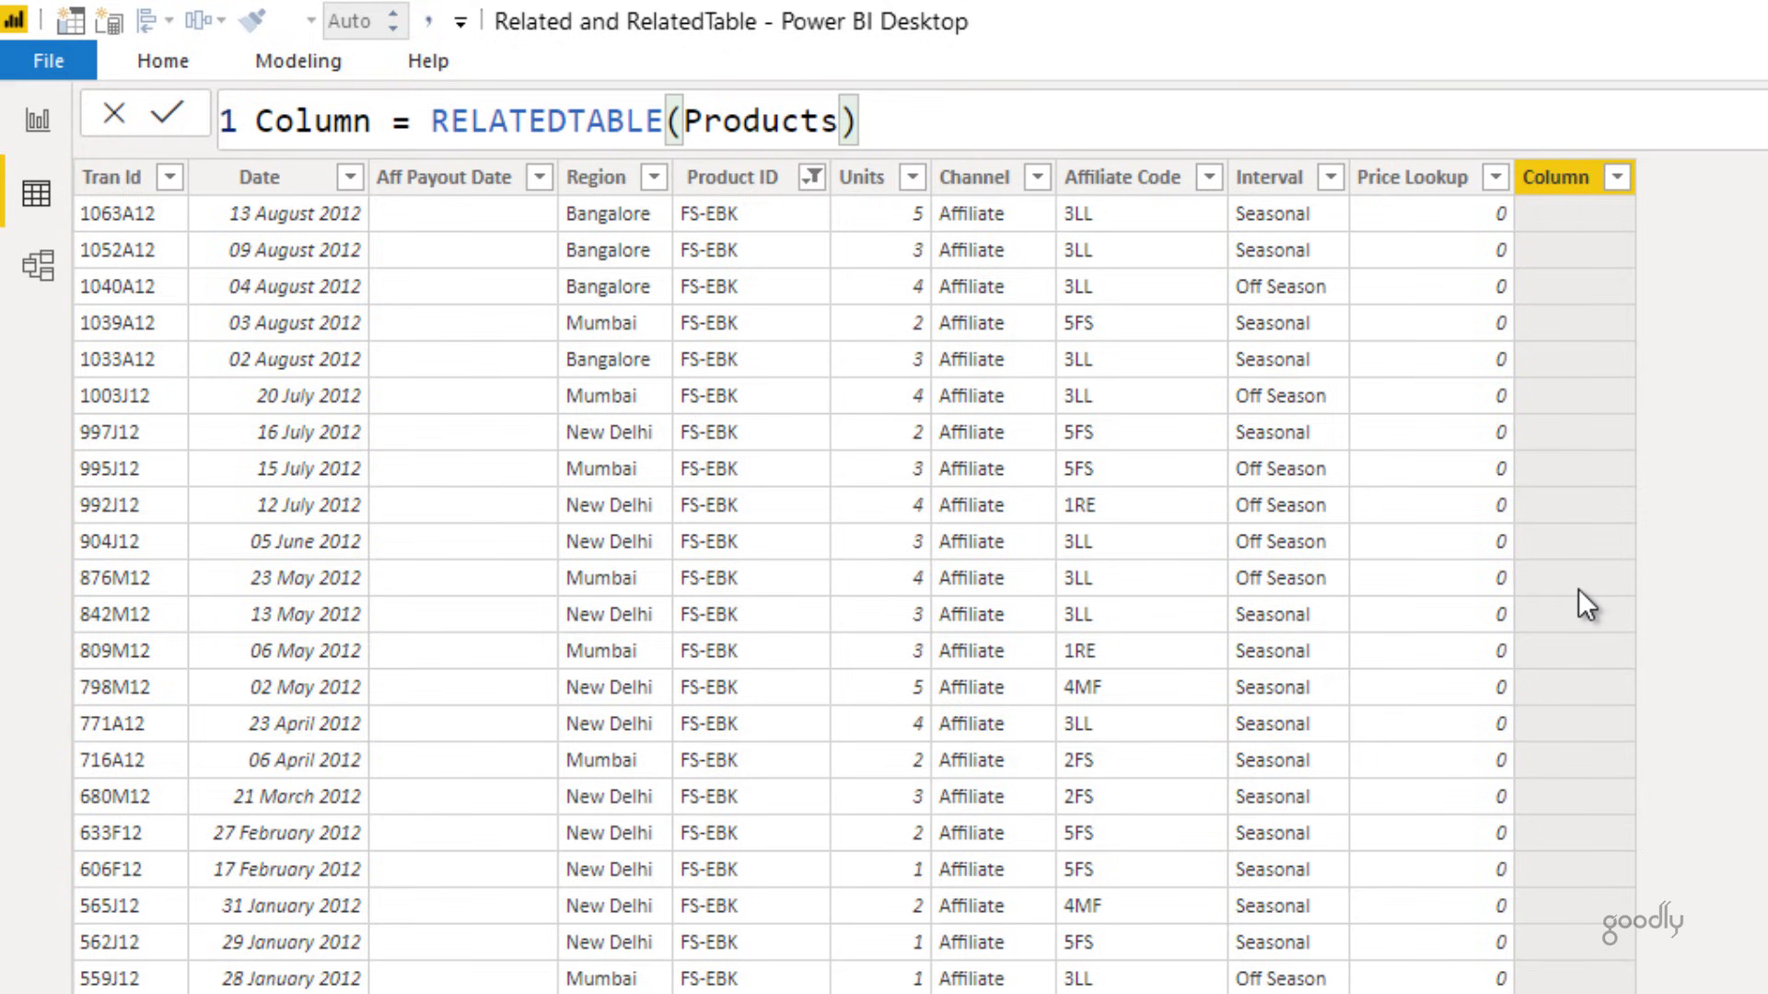
key(Return)
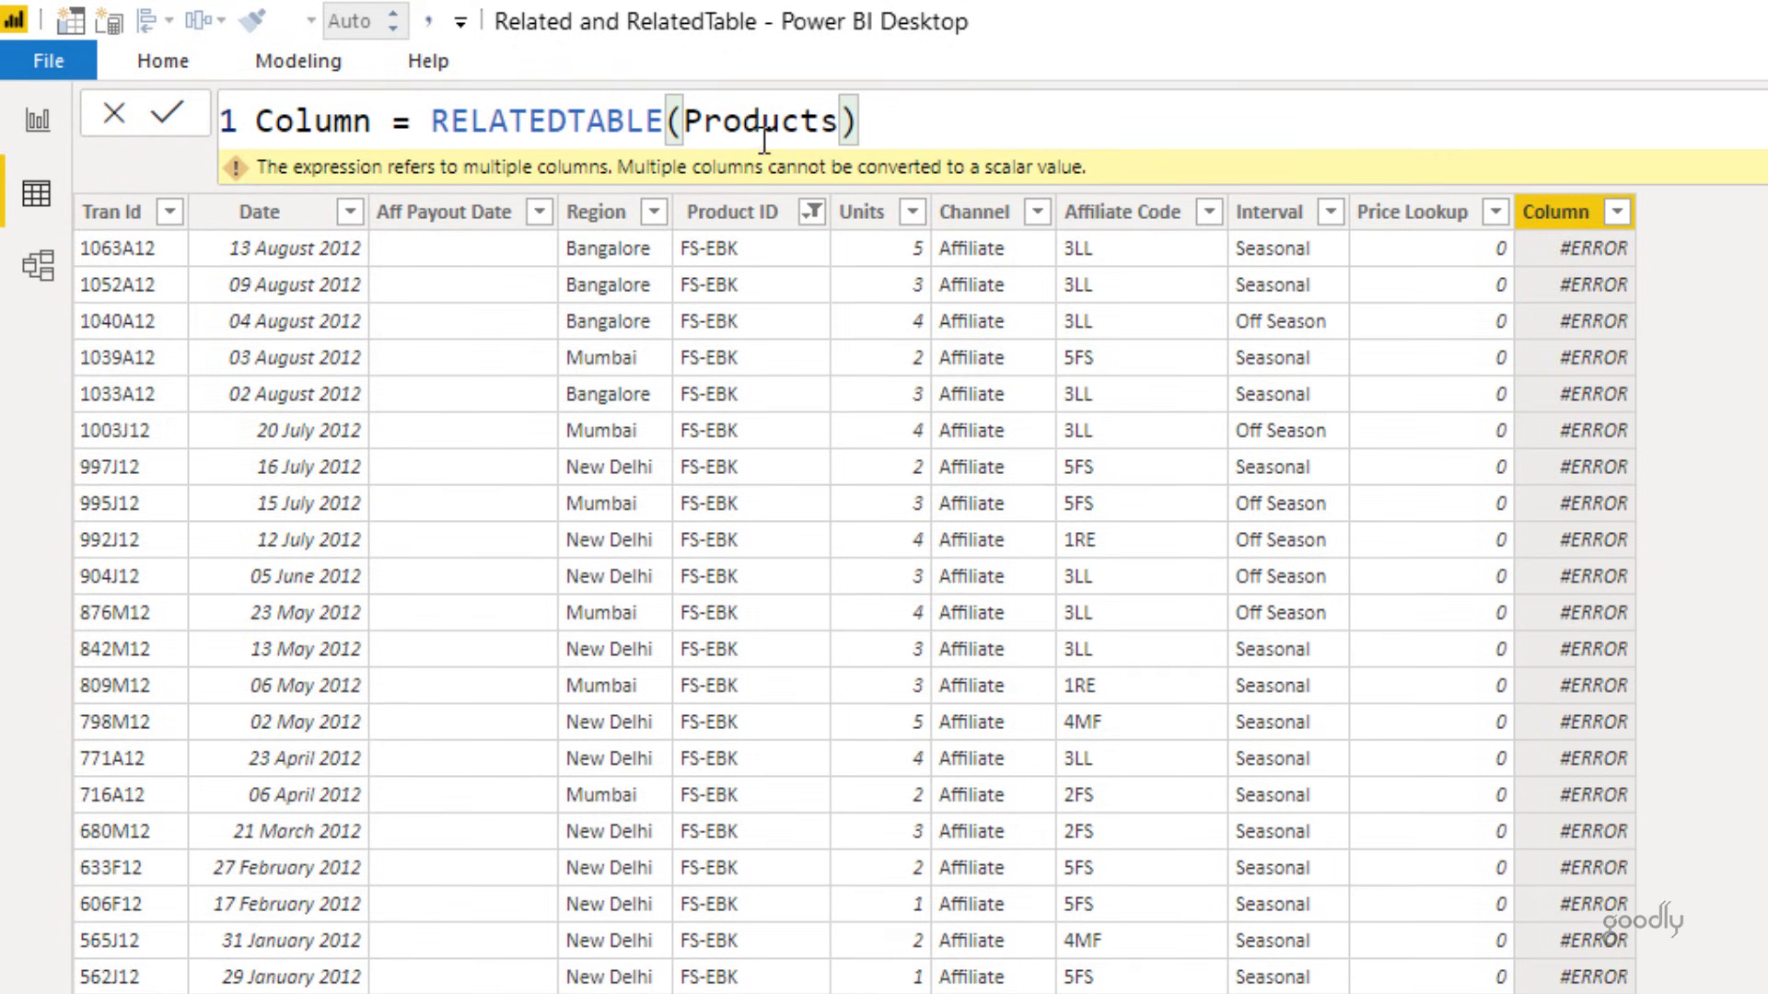
Wrap the new column's formula as COUNTROWS(RELATEDTABLE(Products)).
click(429, 108)
text(count)
key(Down)
key(Down)
key(Down)
key(Down)
key(Tab)
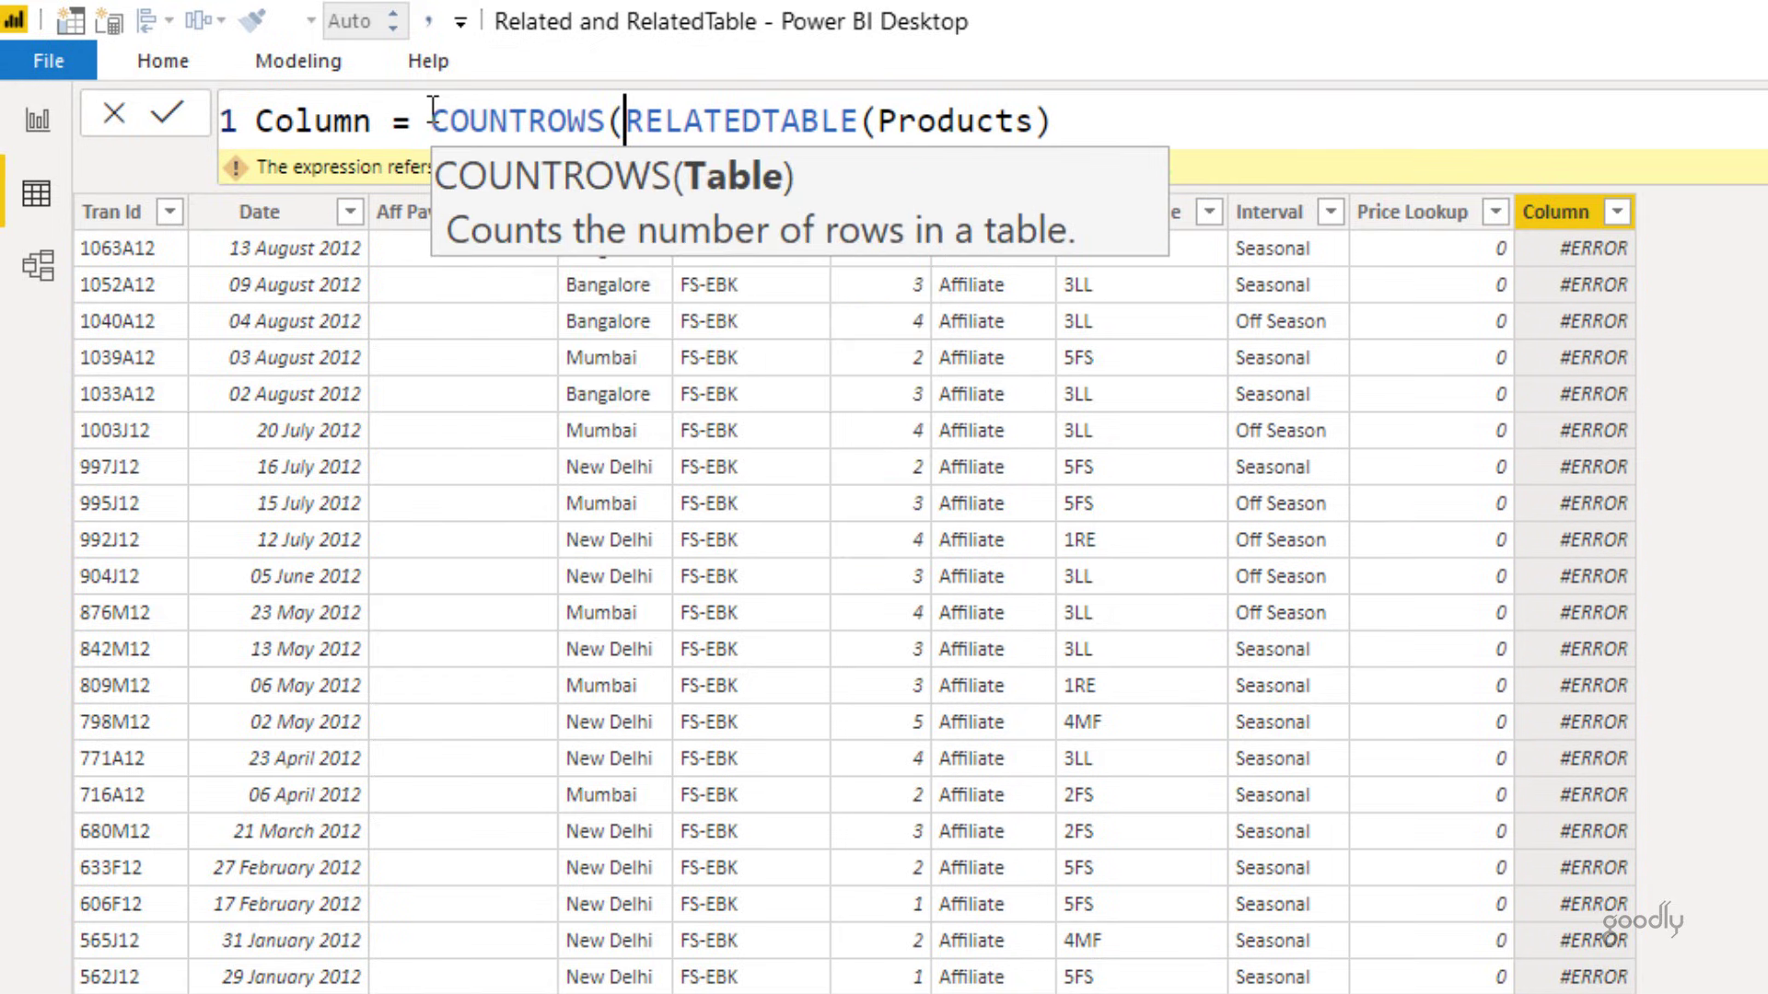
key(End)
text())
key(Return)
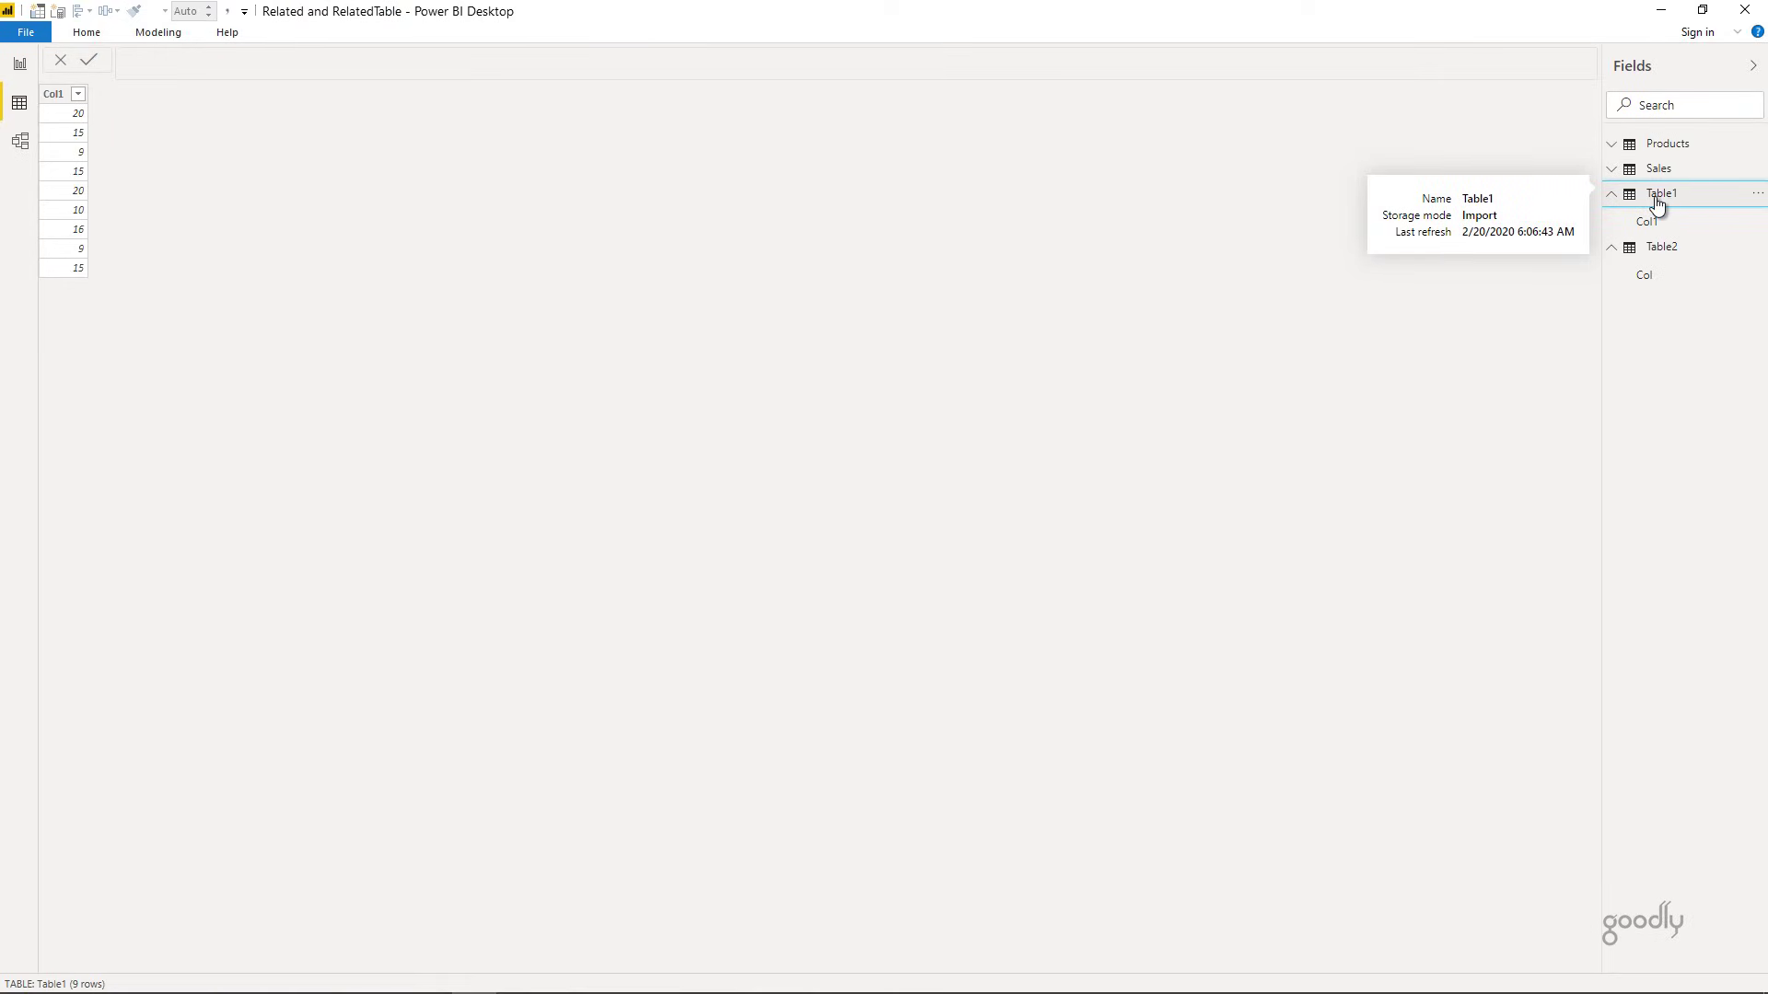
click(1668, 255)
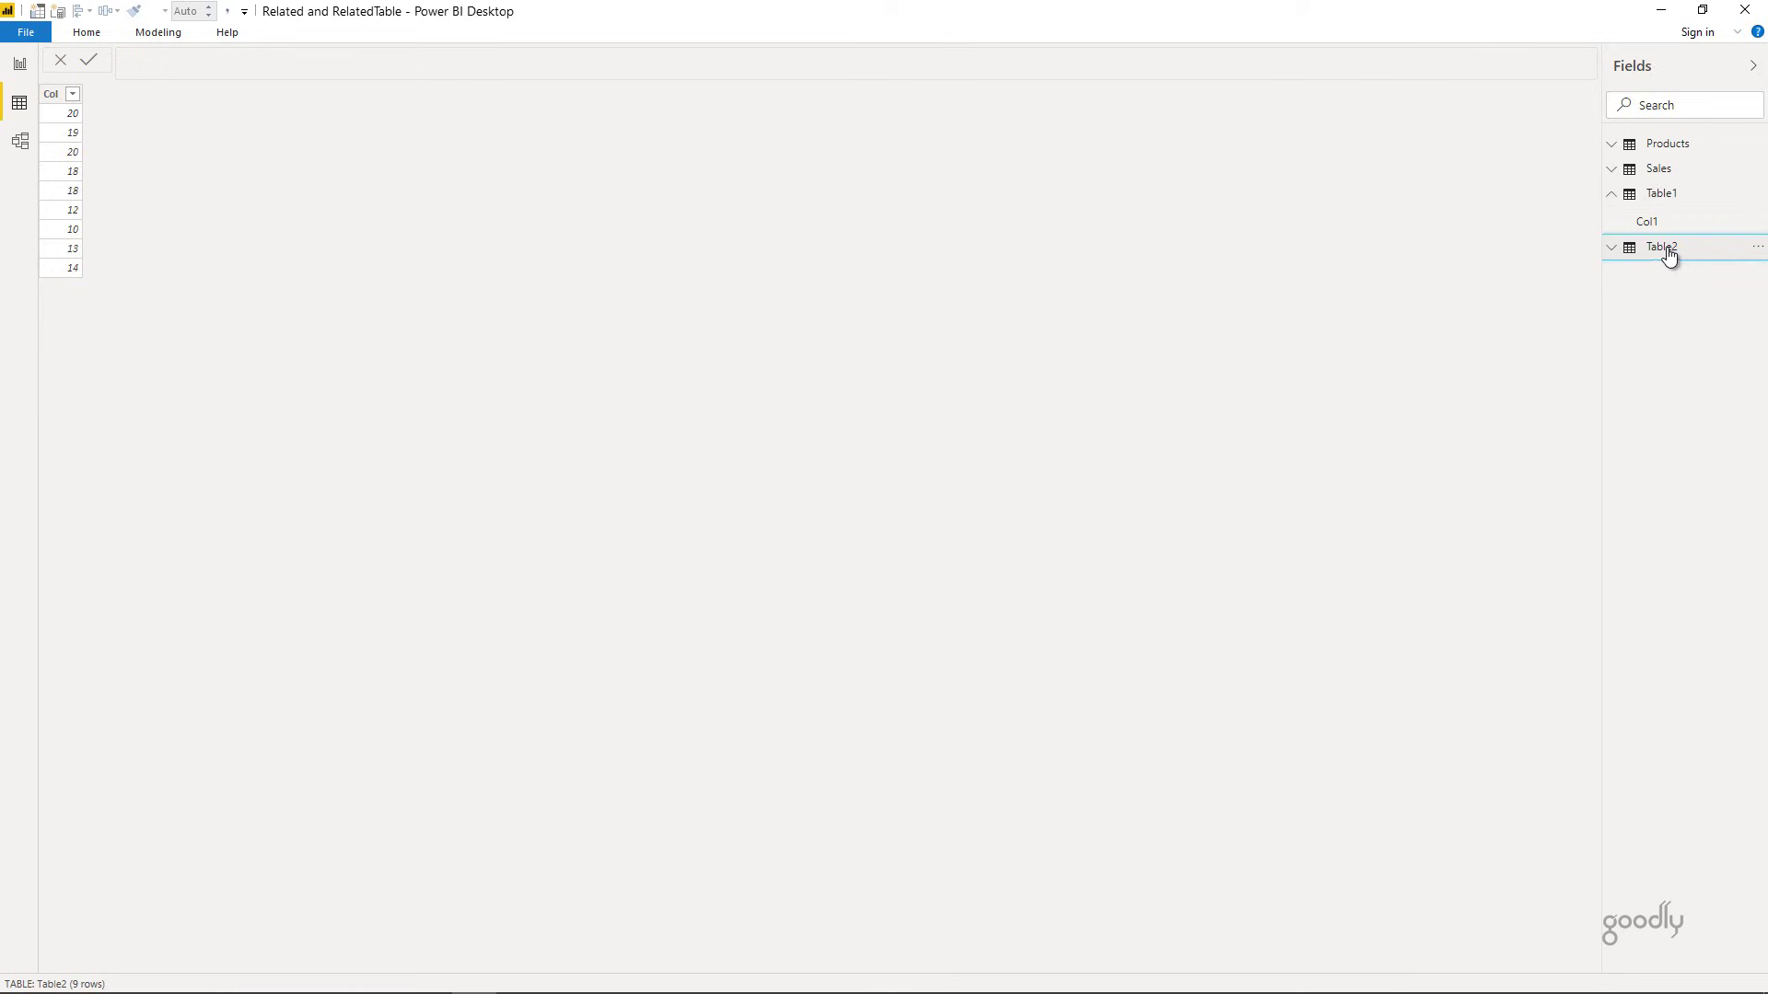
click(1644, 205)
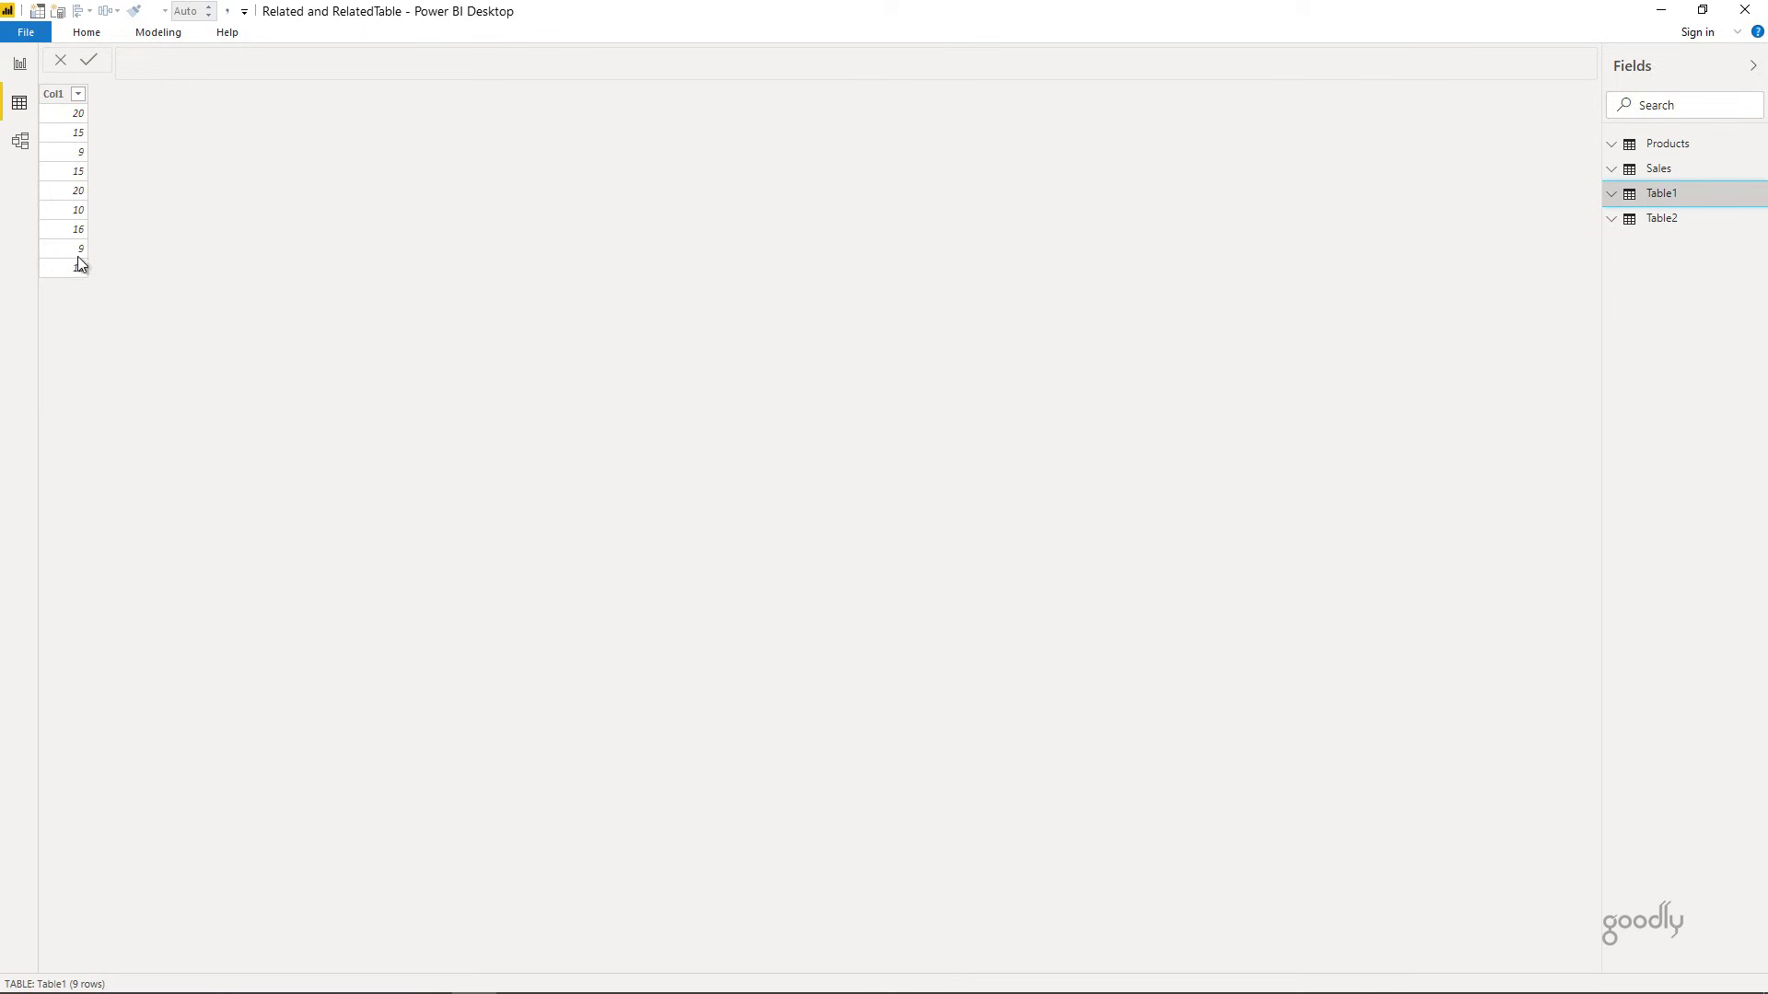
click(20, 143)
click(1489, 66)
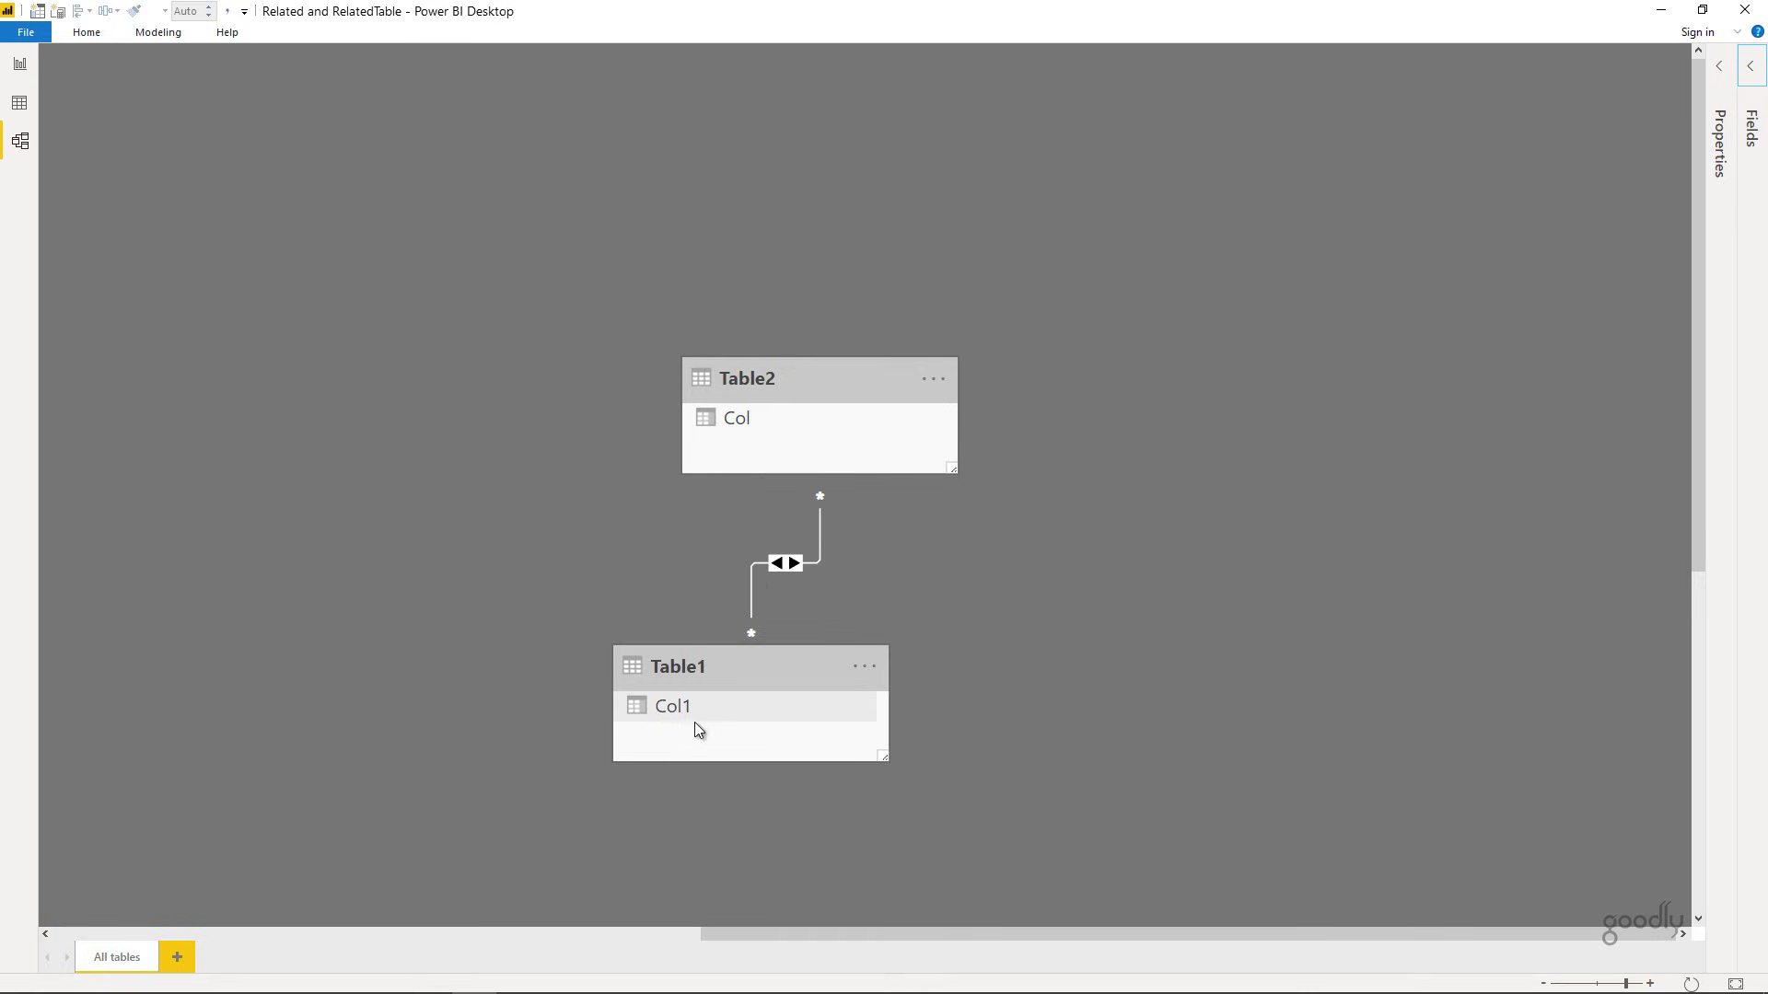
click(775, 565)
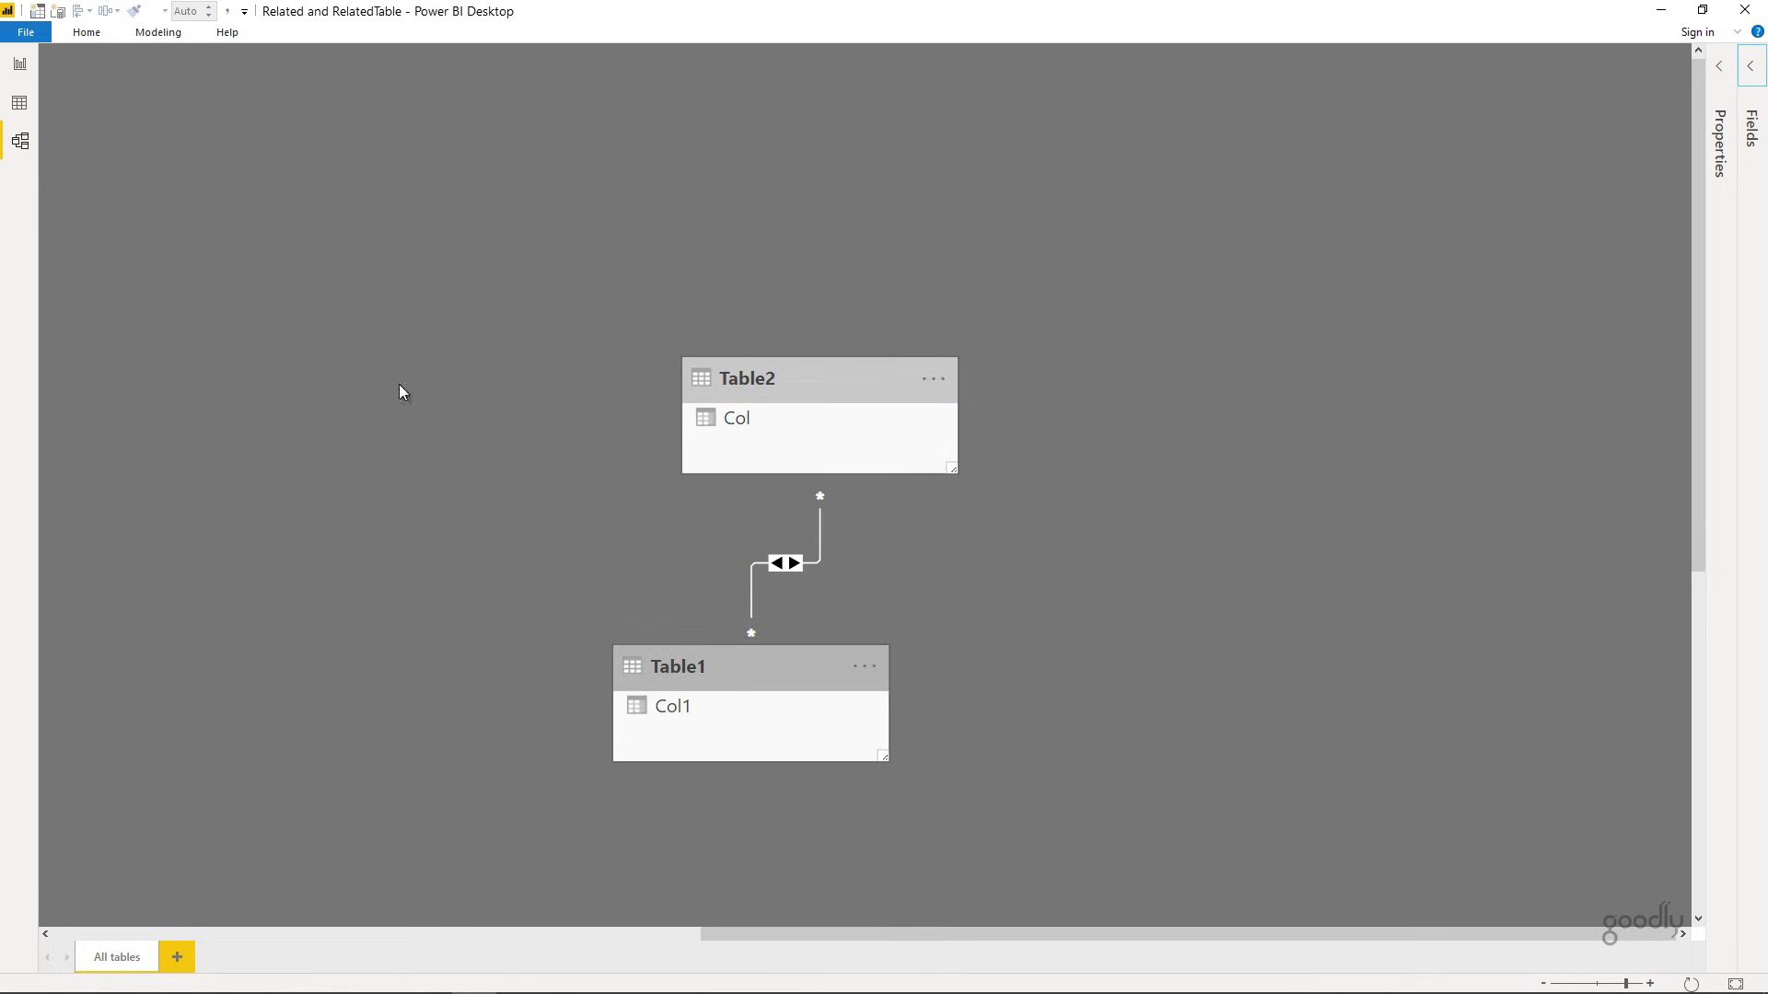
click(19, 102)
Add a Table1 column defined as RELATEDTABLE(Table2).
right_click(59, 130)
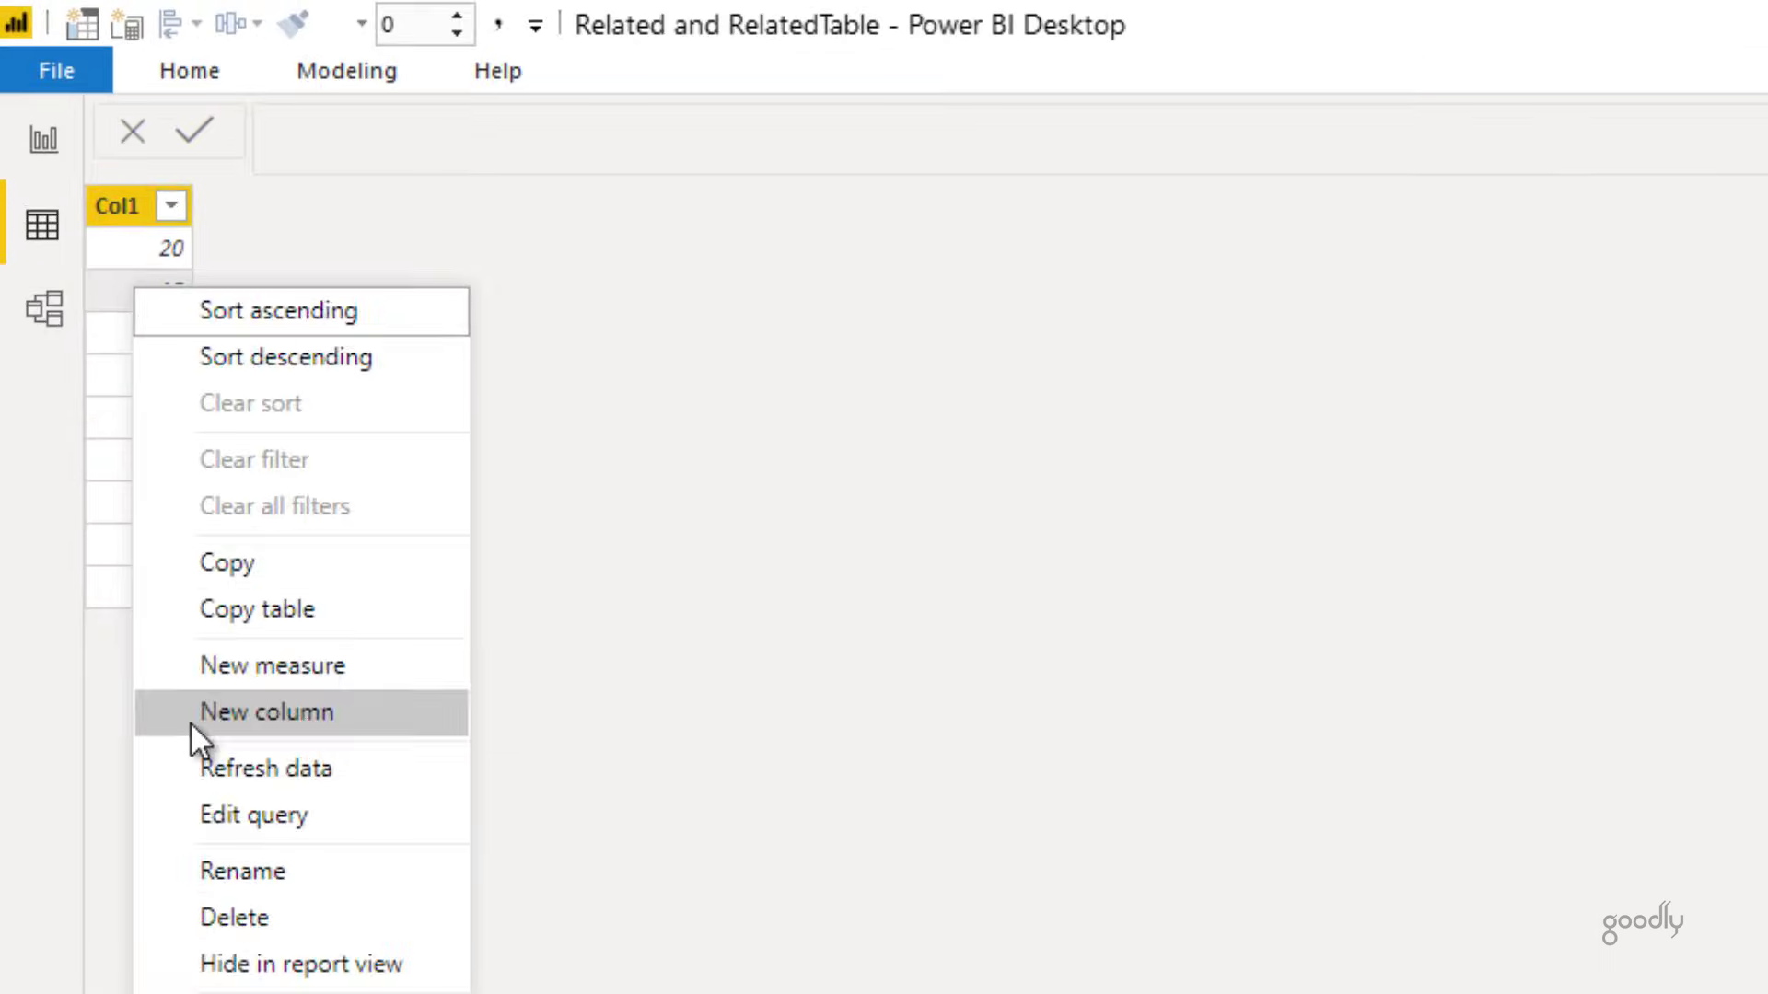
click(190, 721)
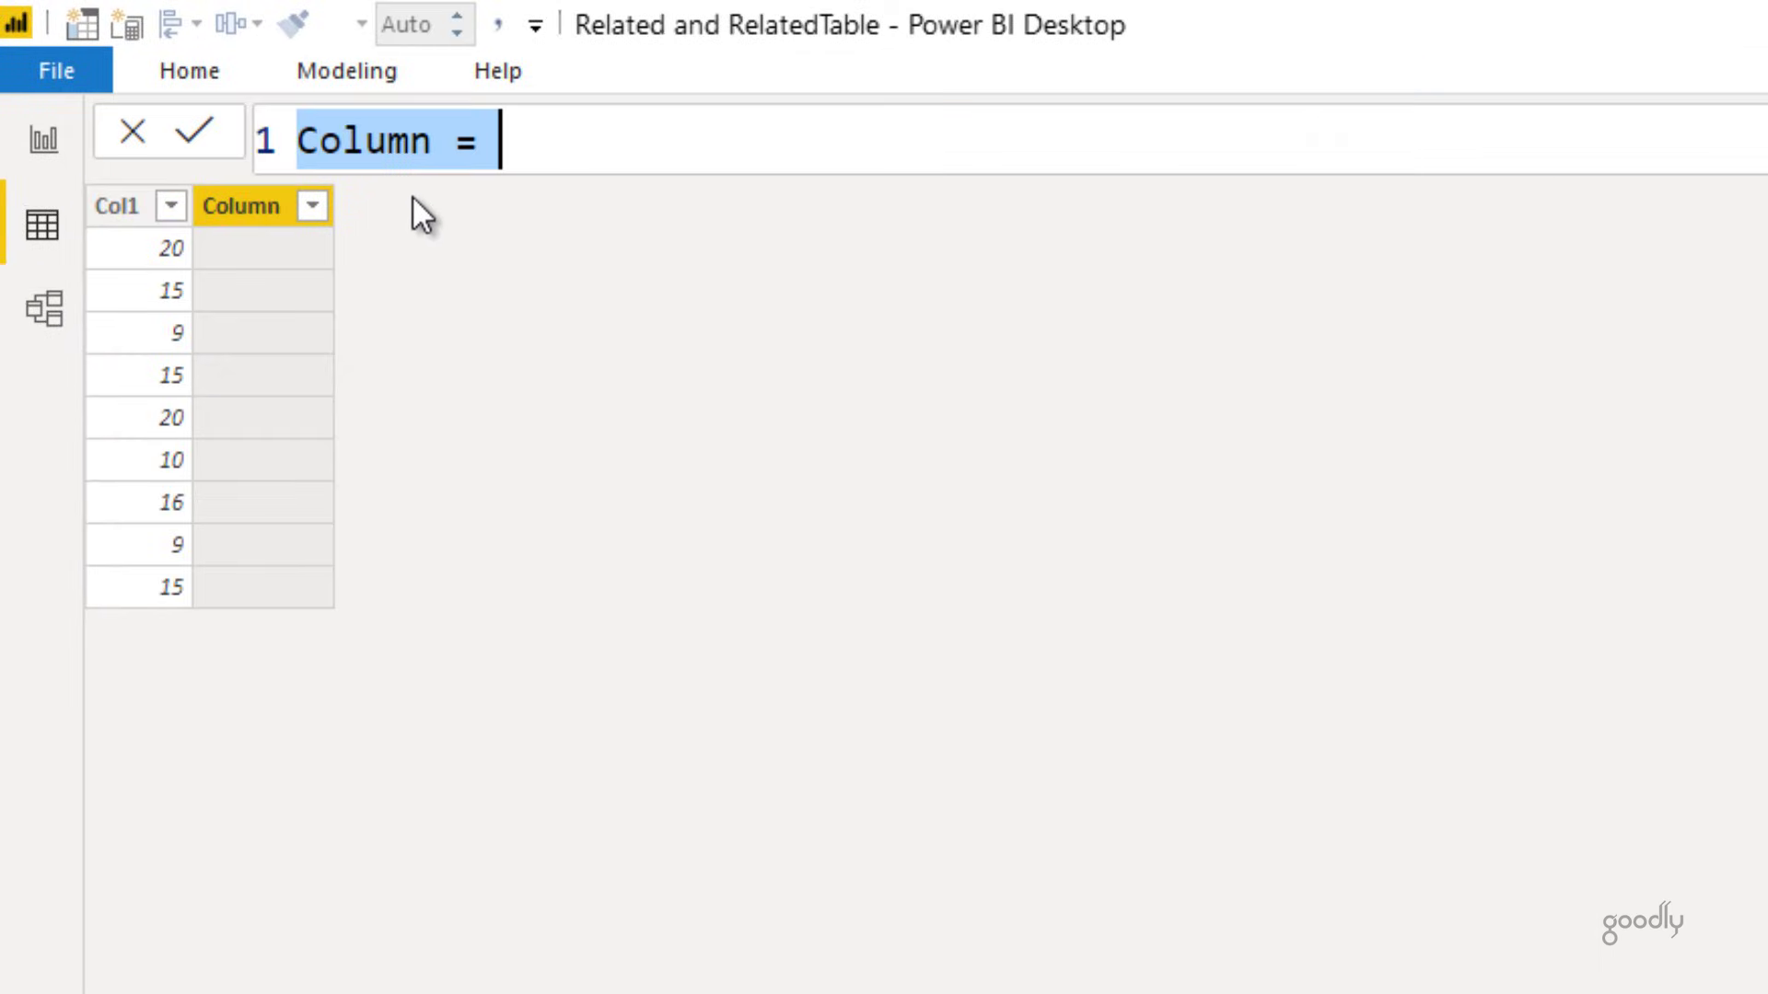
text(rel)
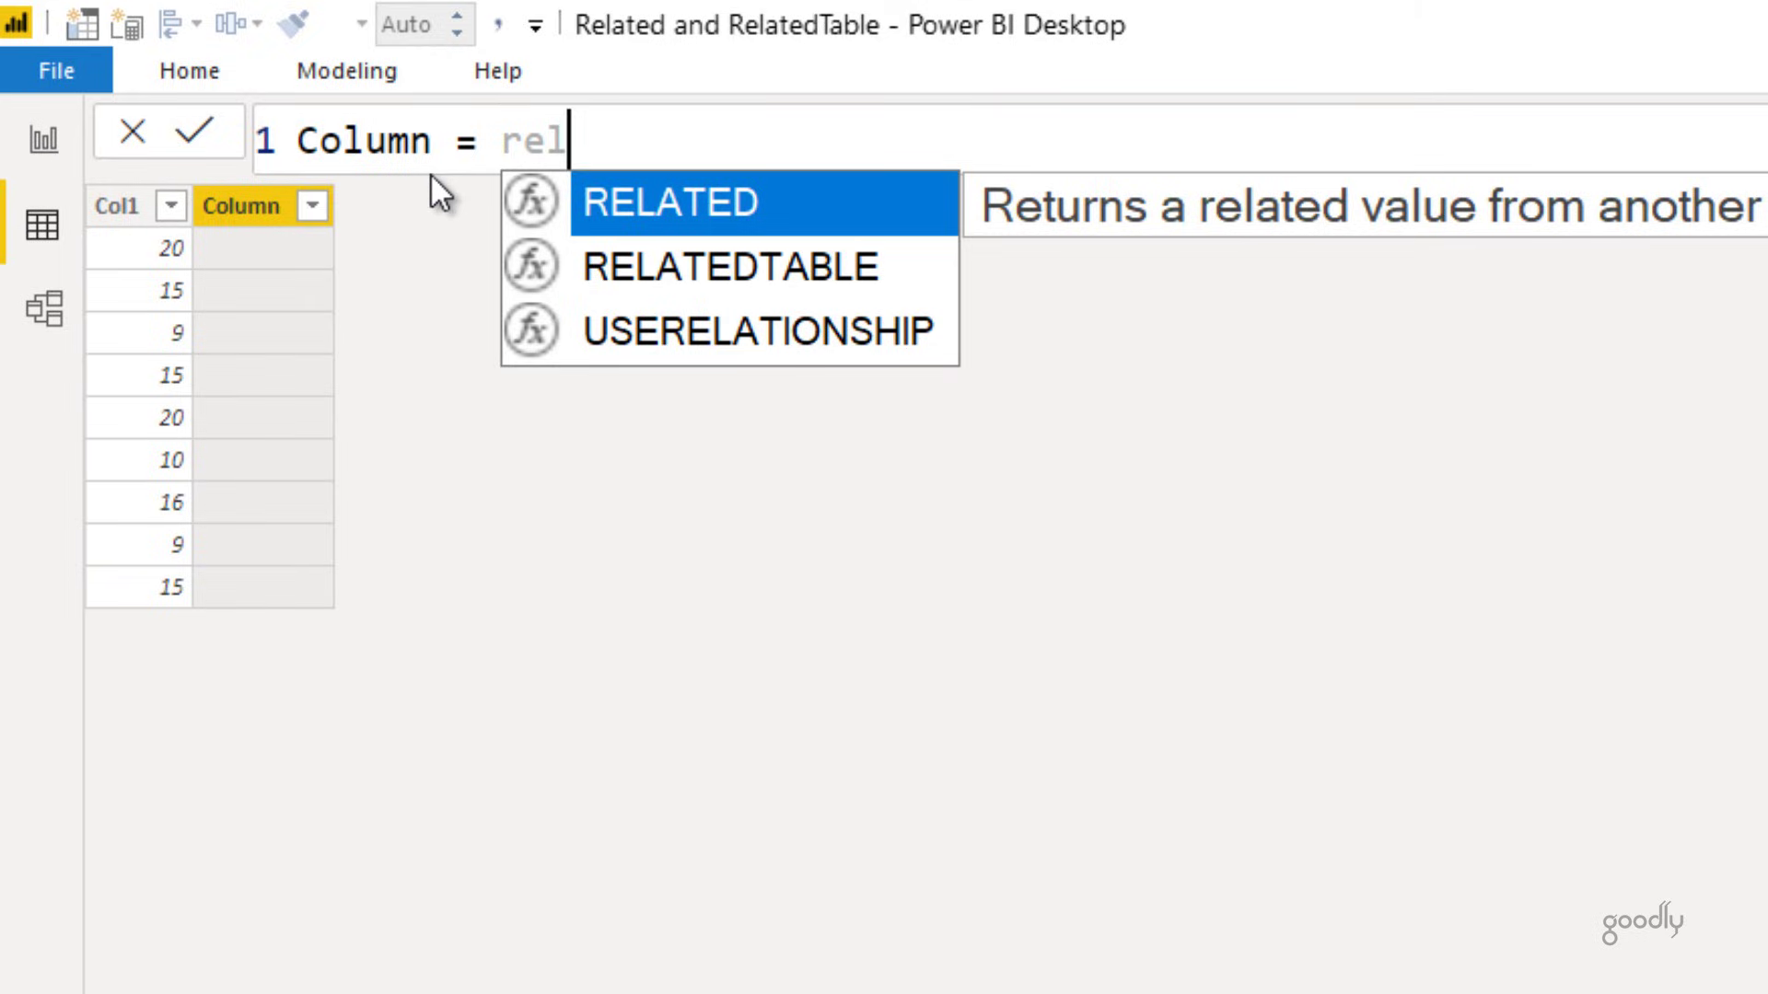
key(Down)
key(Tab)
key(Down)
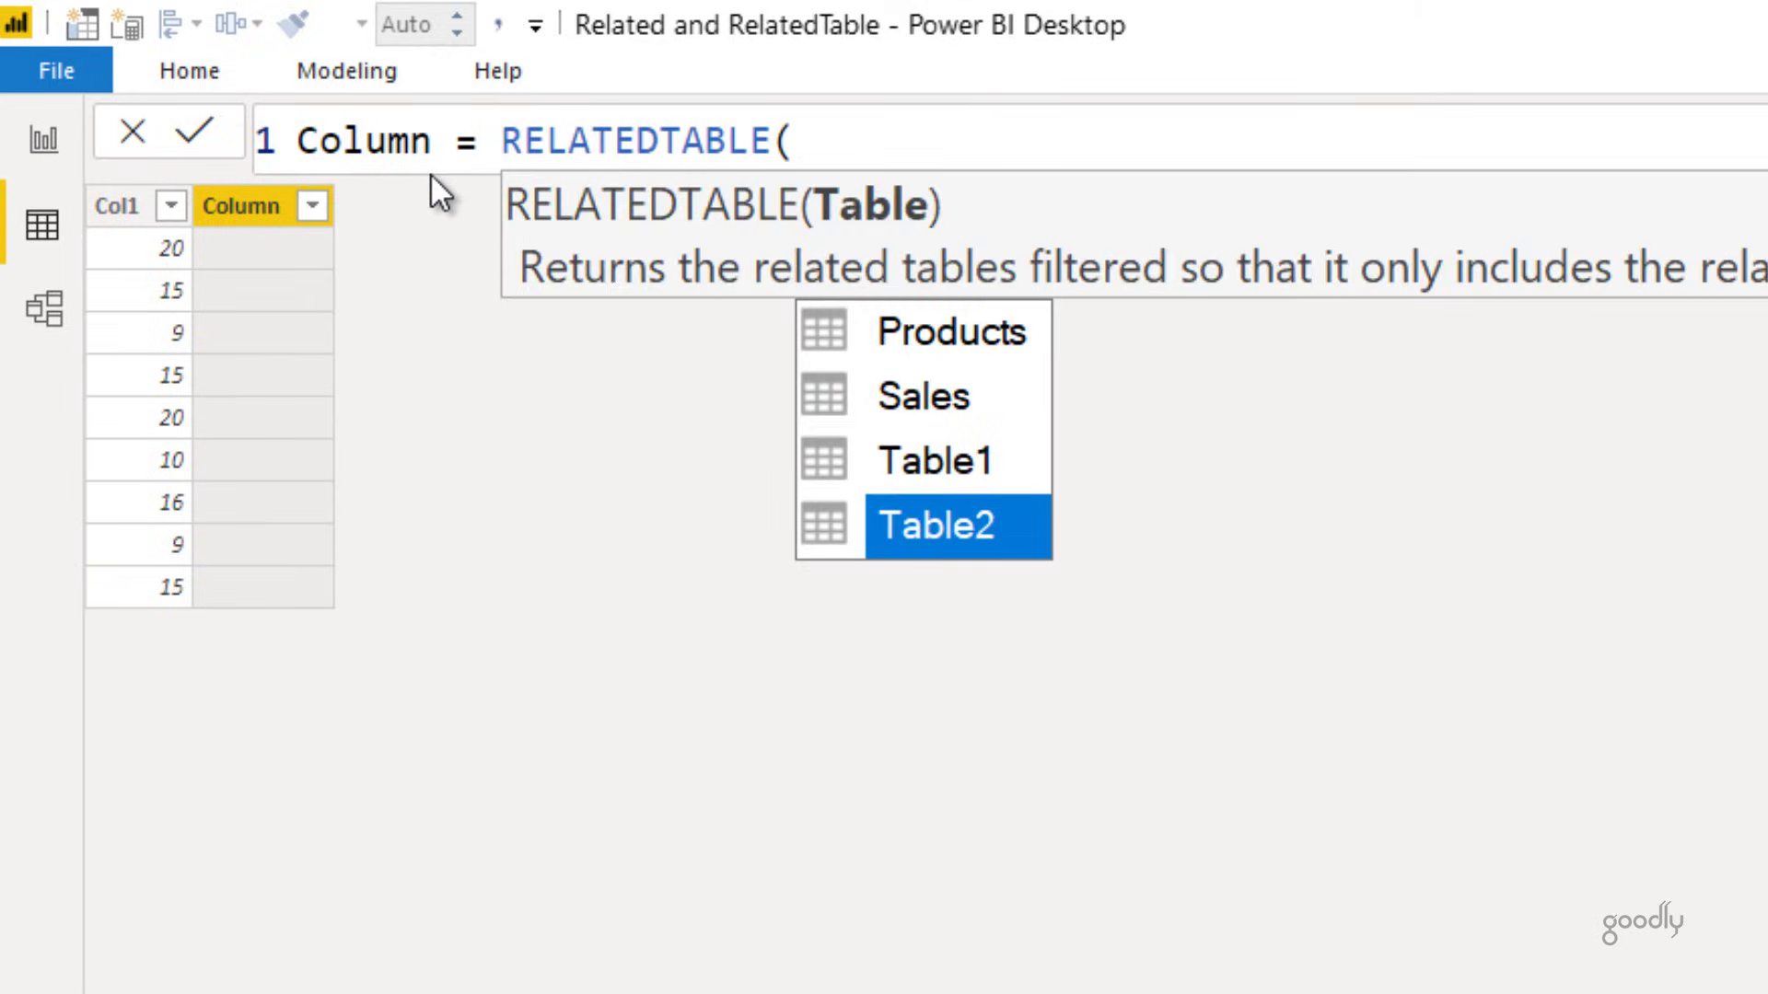
key(Tab)
text())
Wrap it as COUNTROWS(RELATEDTABLE(Table2)), giving counts 2, 2 and 1.
key(ctrl+Left)
key(ctrl+Left)
key(ctrl+Left)
key(ctrl+Left)
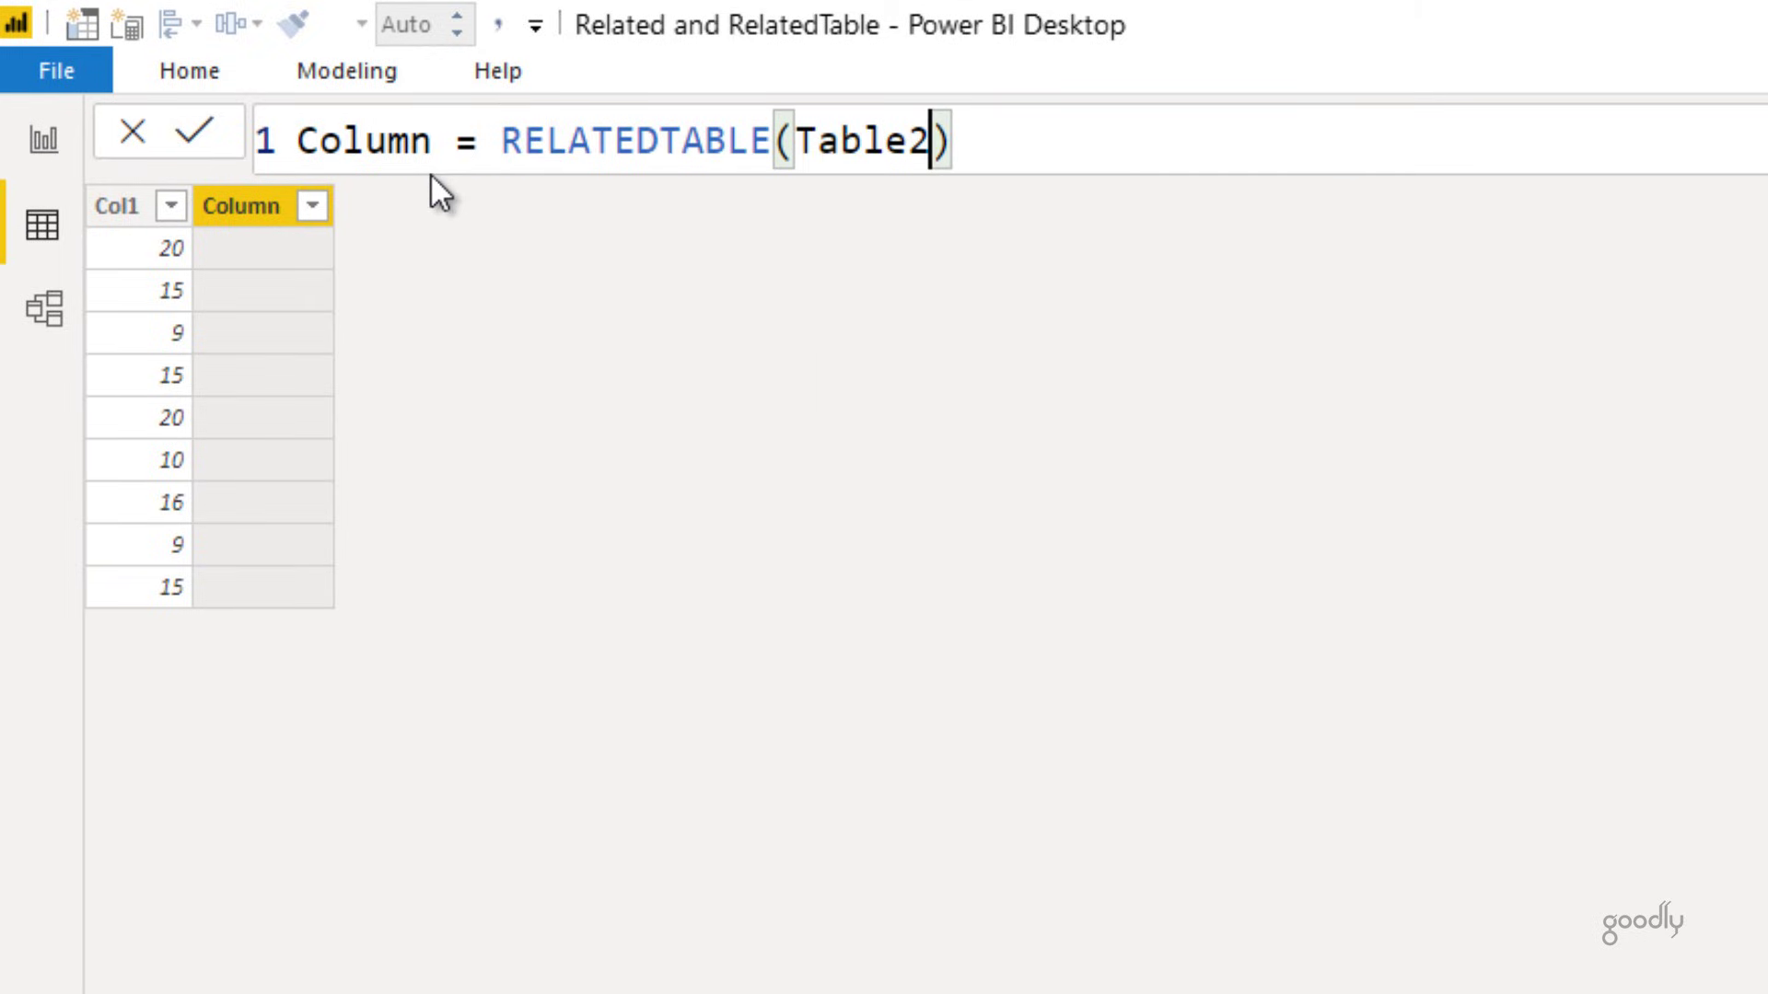
key(Right)
text(coun)
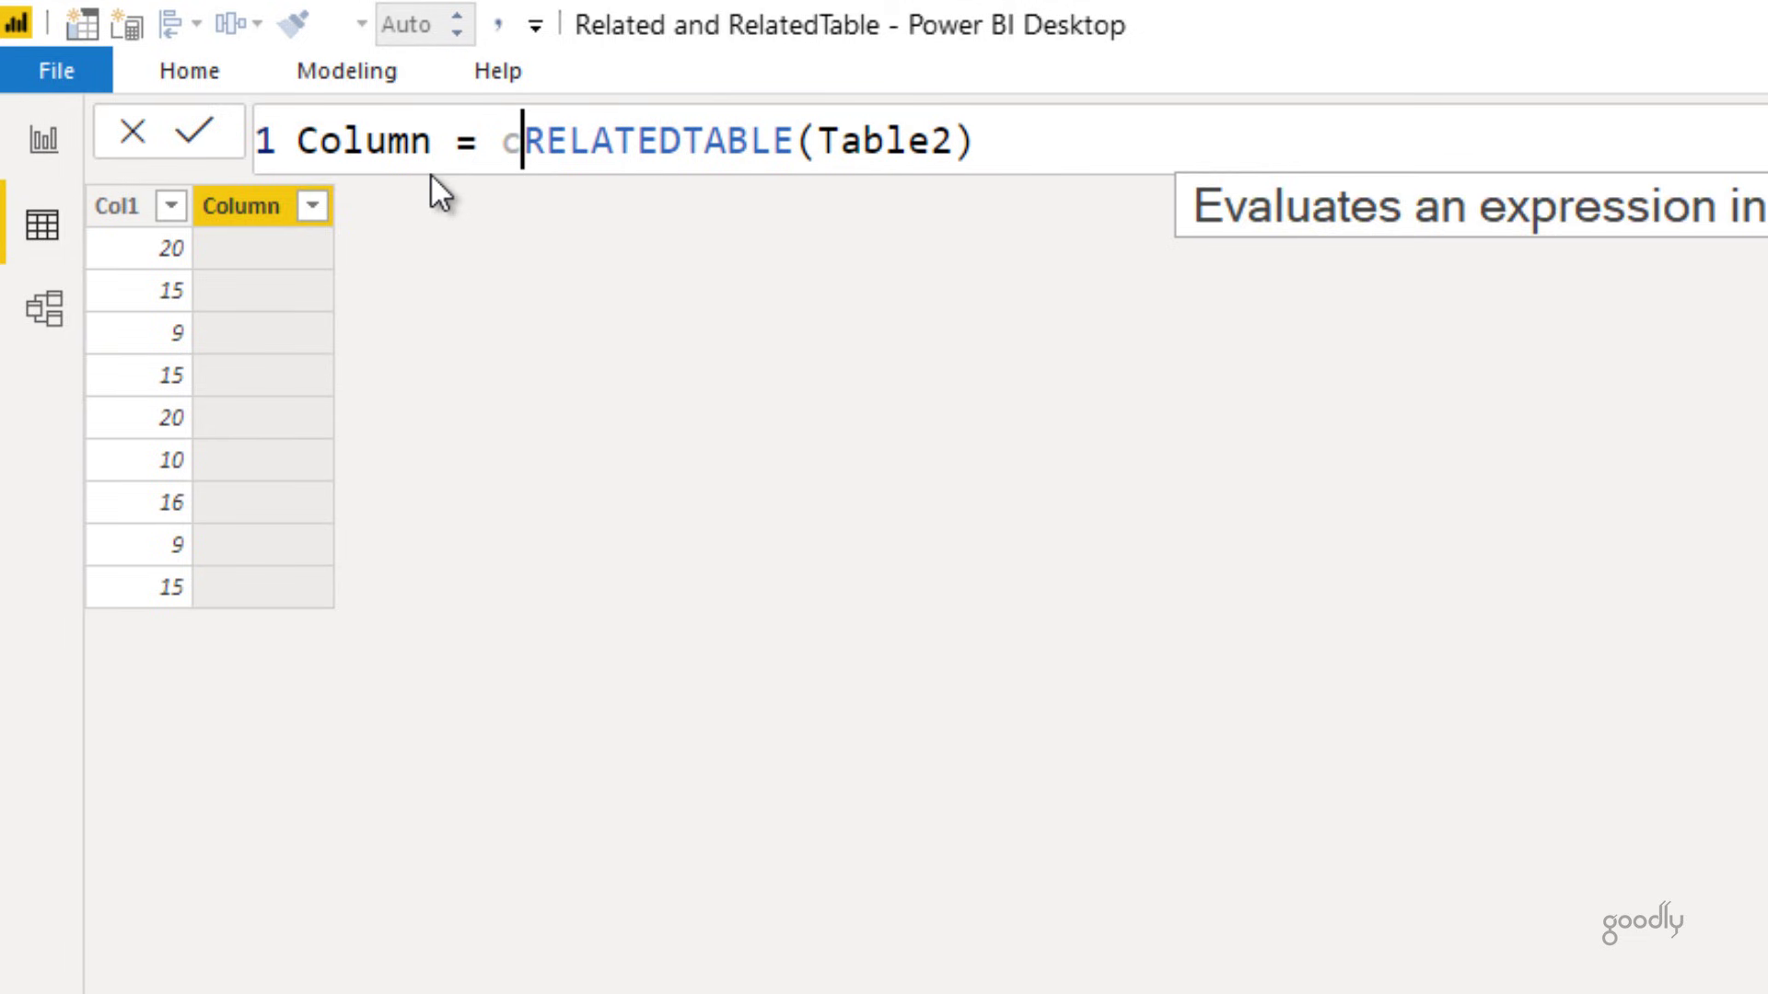
key(Down)
key(Down)
key(Down)
key(Down)
key(Tab)
key(End)
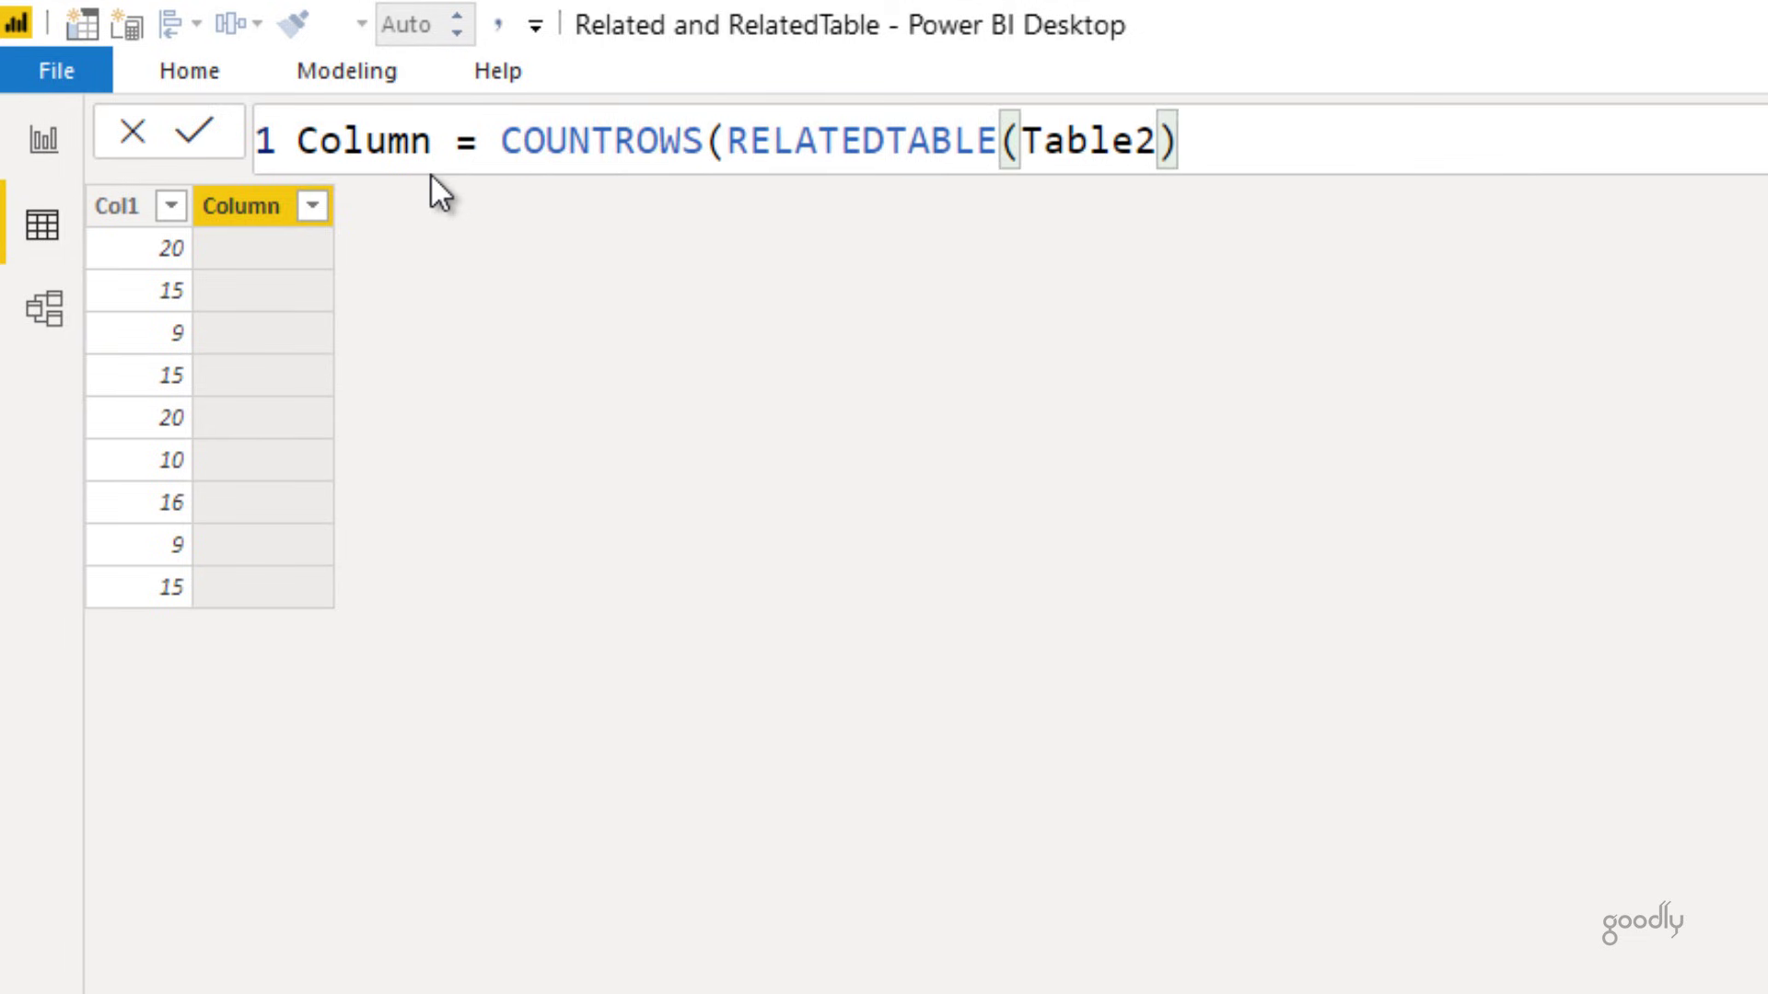
text())
key(Return)
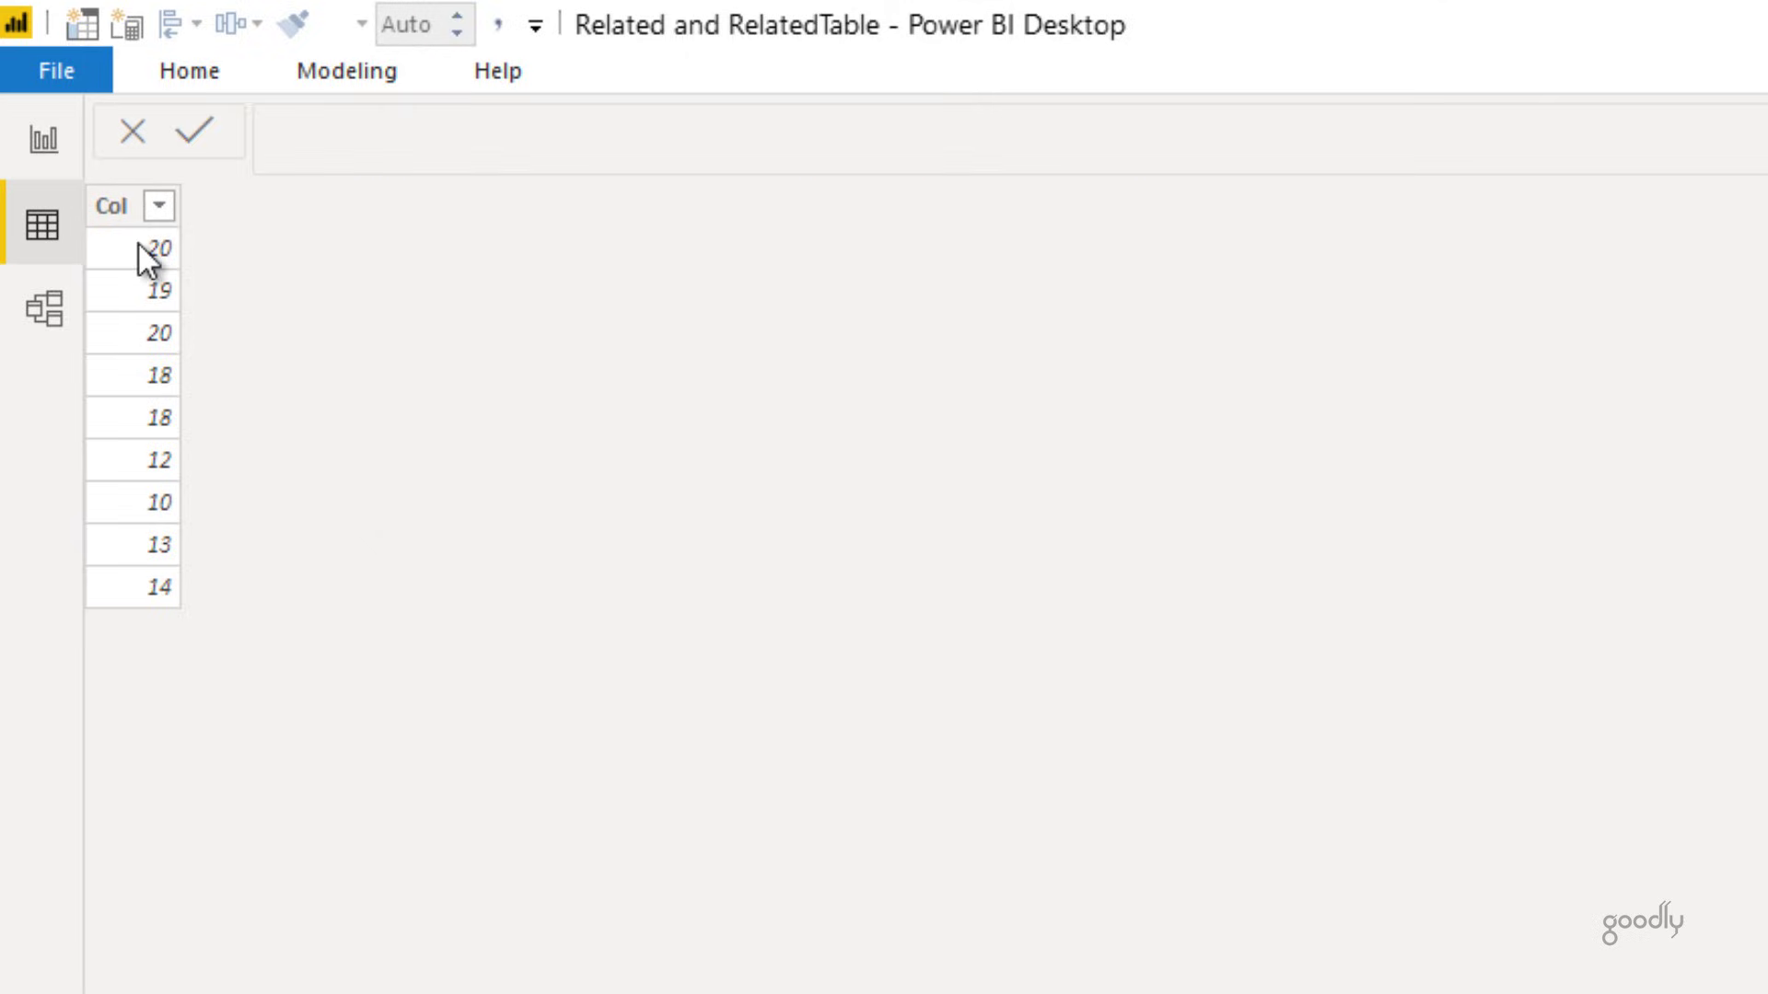
Sort Table2's Col column ascending, then return to the report page with the Region and Total Sales table.
click(160, 206)
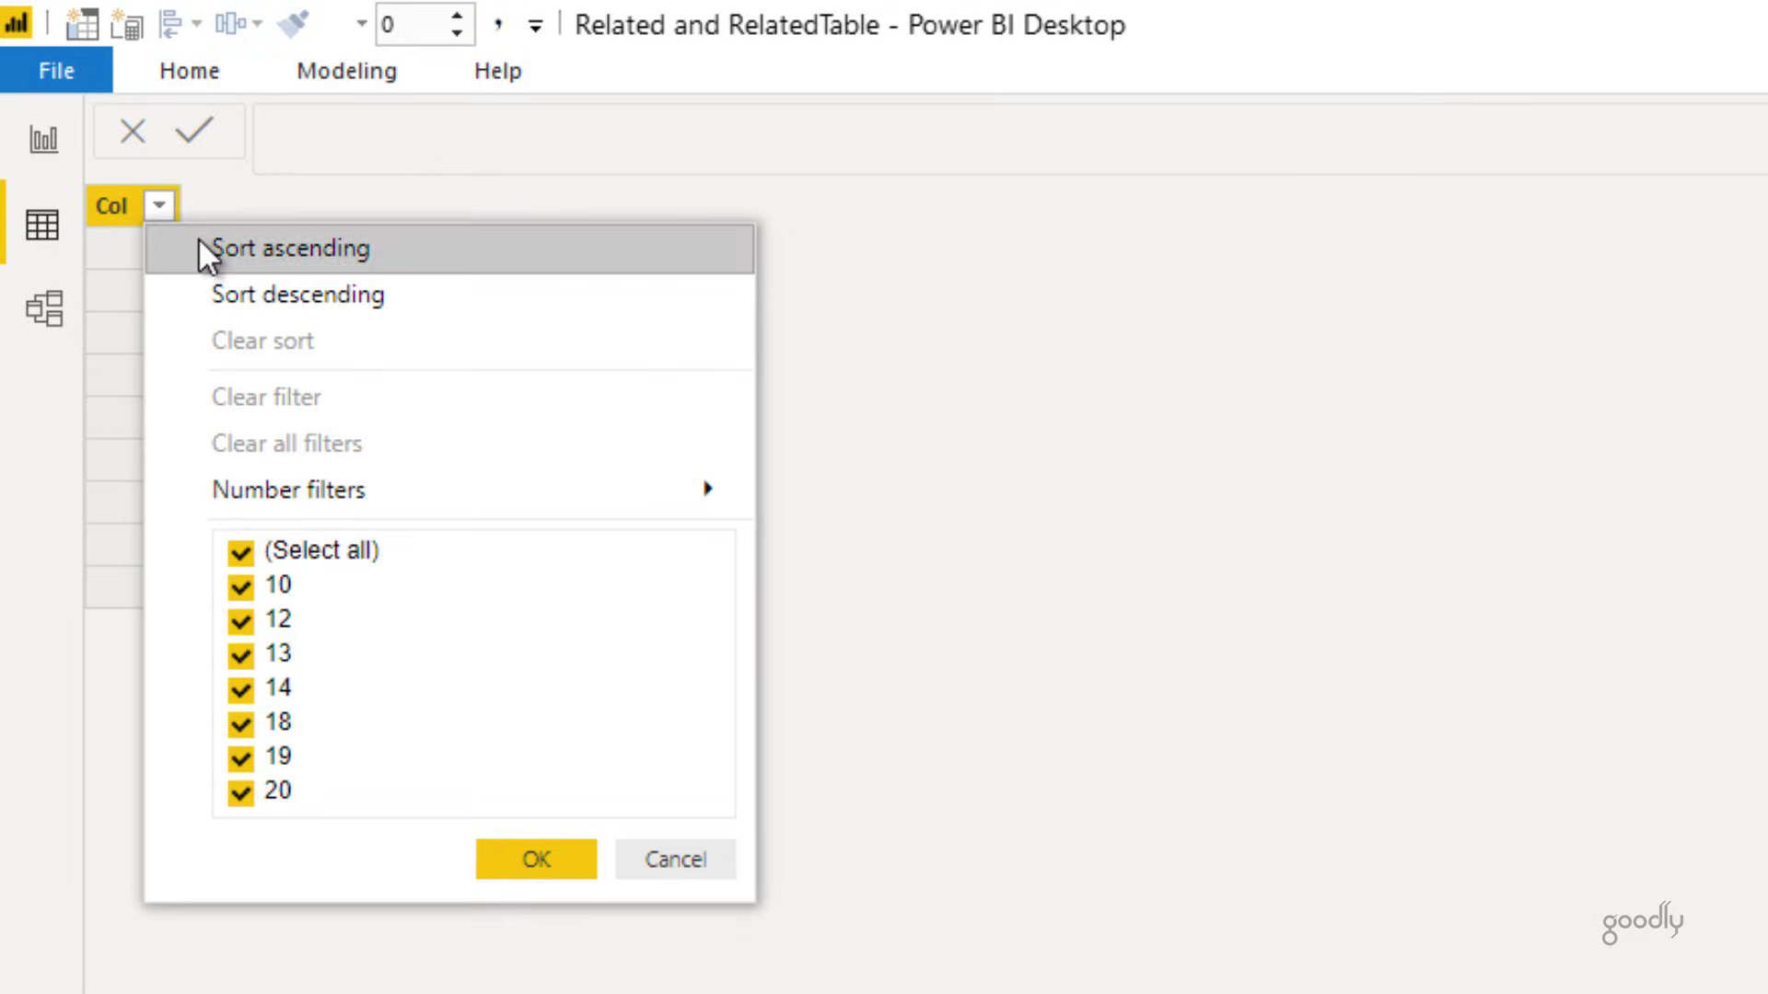
click(202, 247)
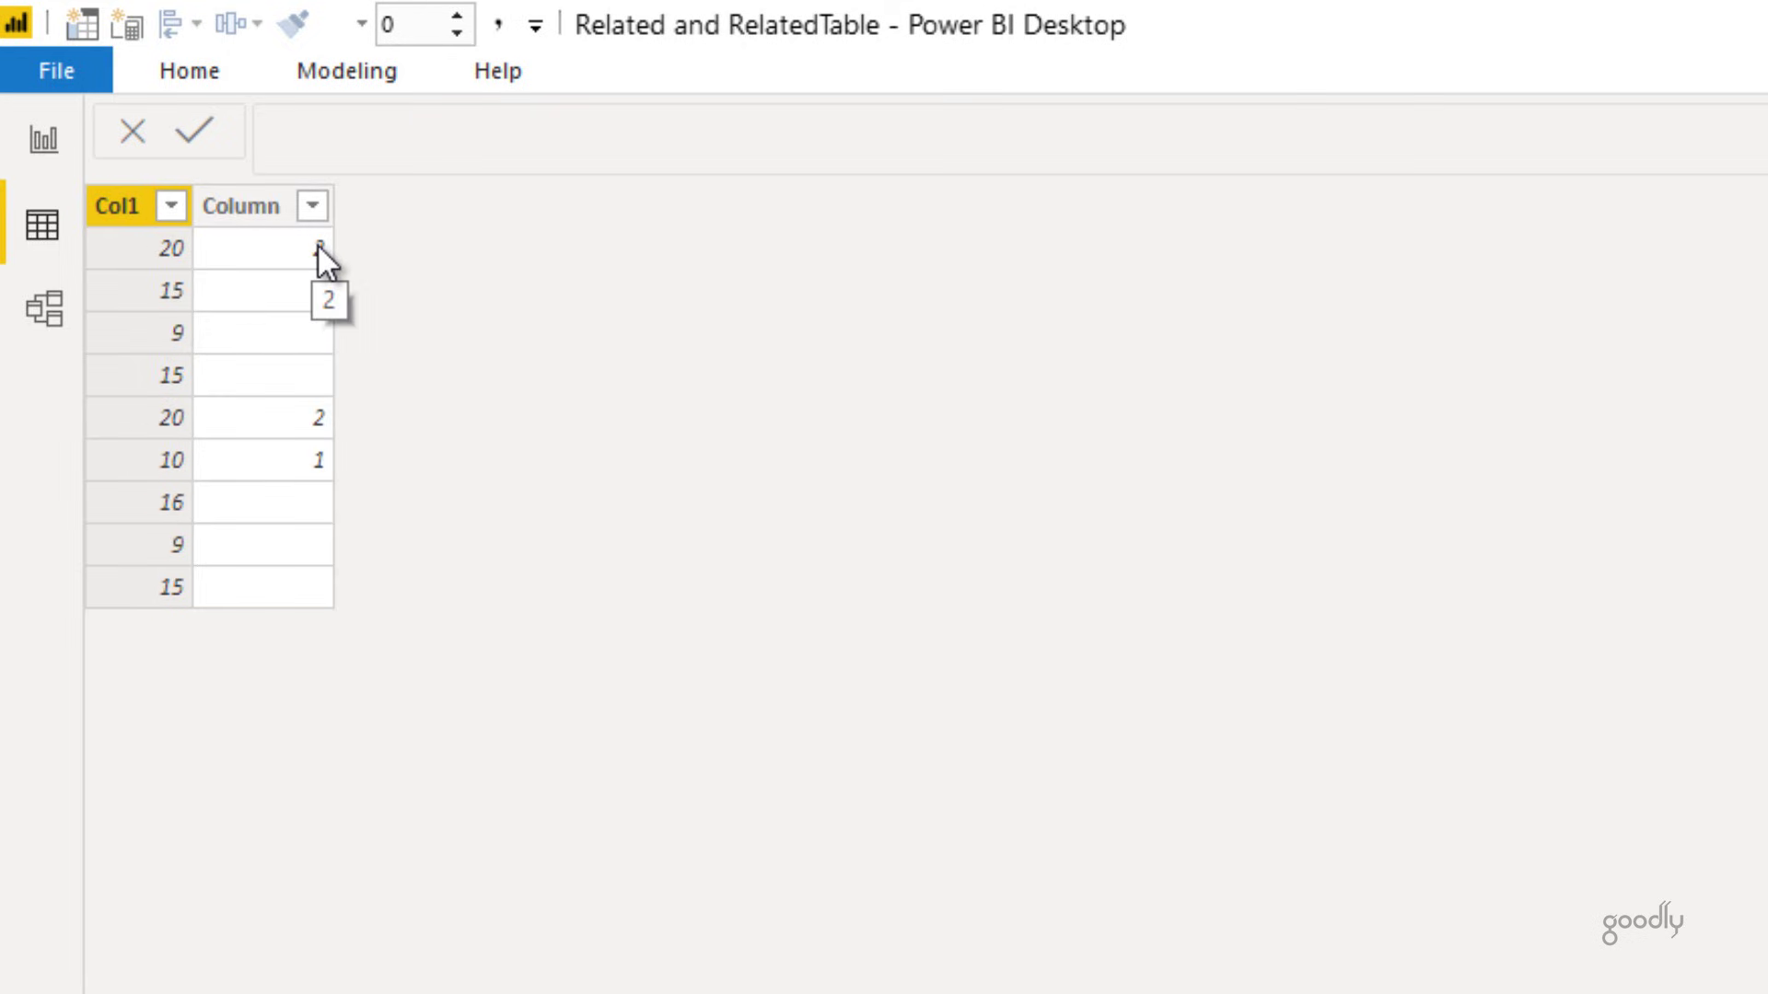
click(43, 139)
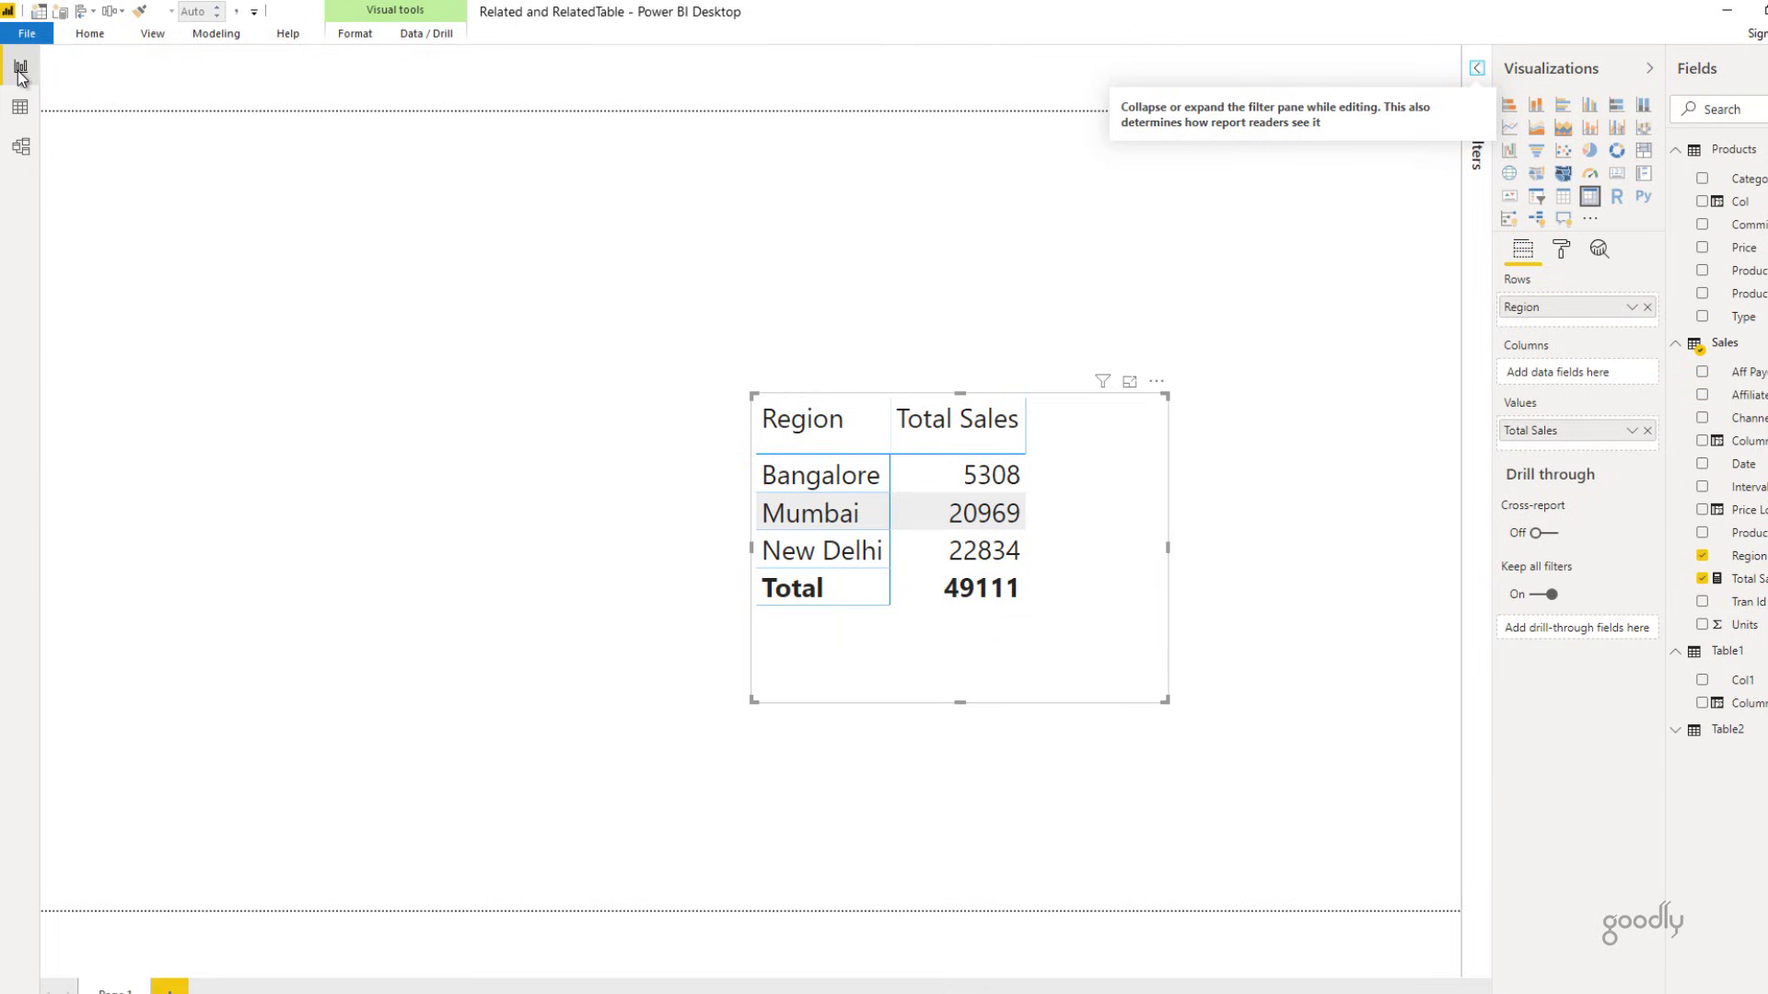